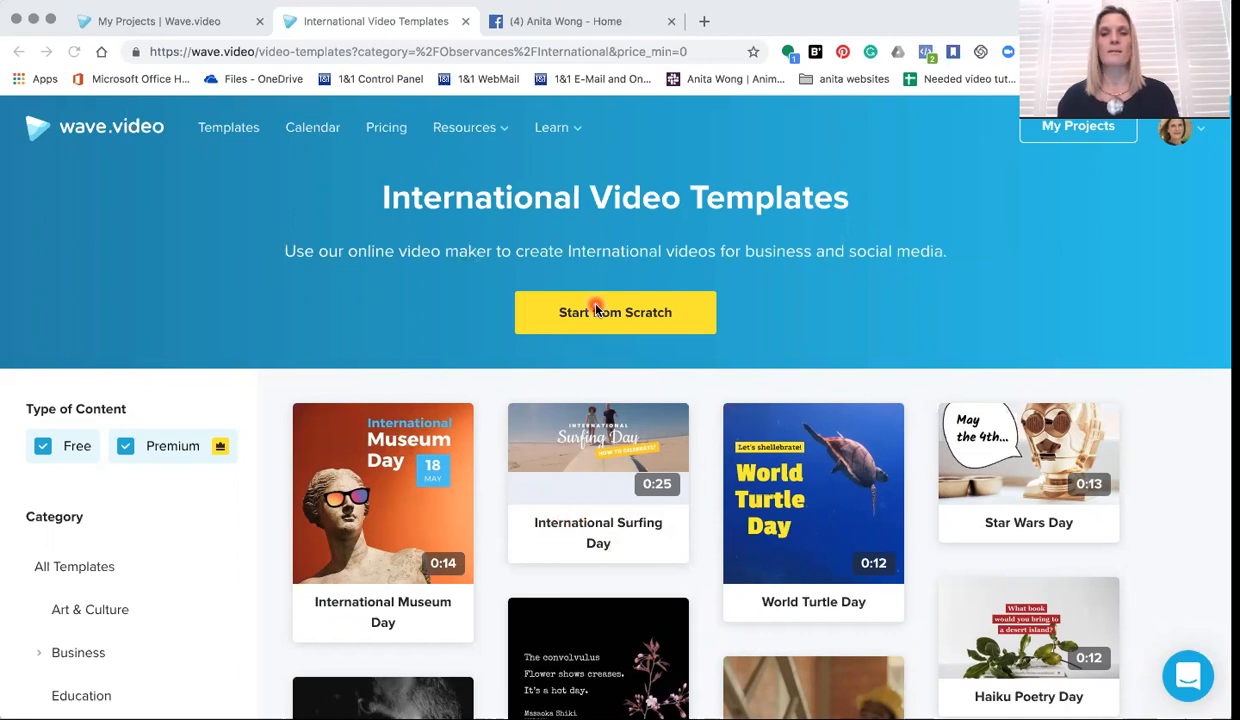
Open the Amended Facebook cover project from the Facebook Header Videos folder for editing.
click(153, 24)
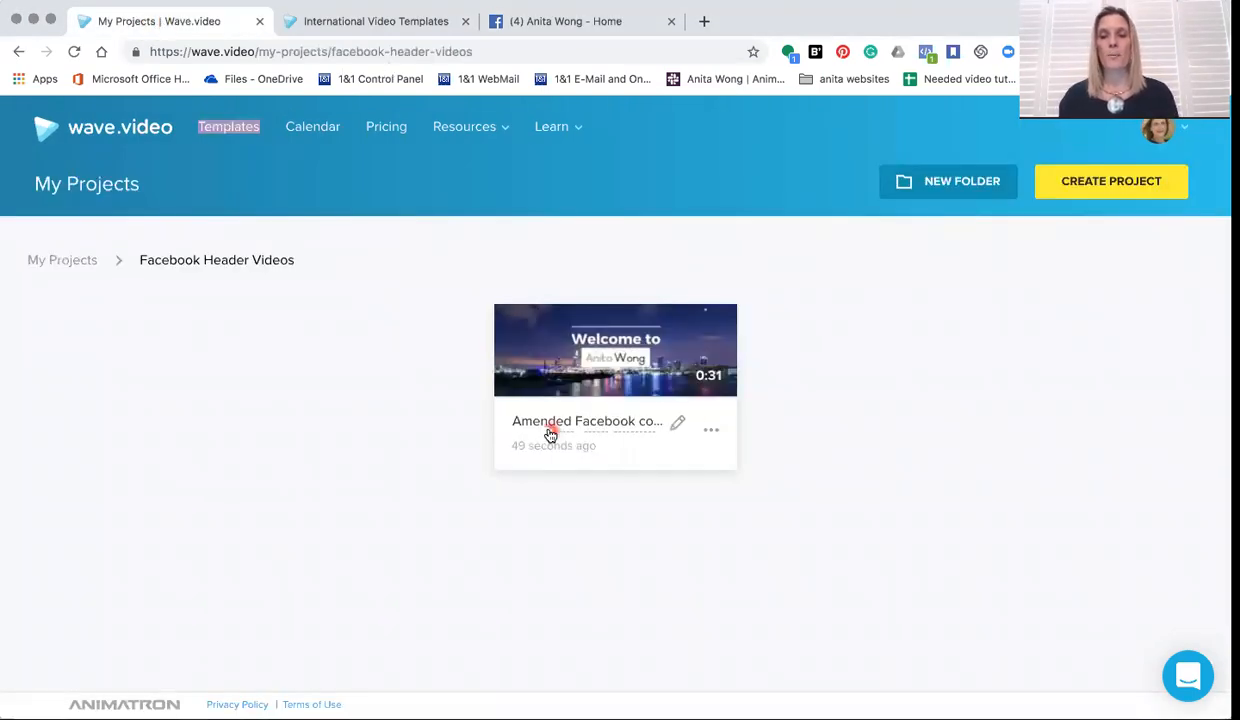
mouse_move(520, 366)
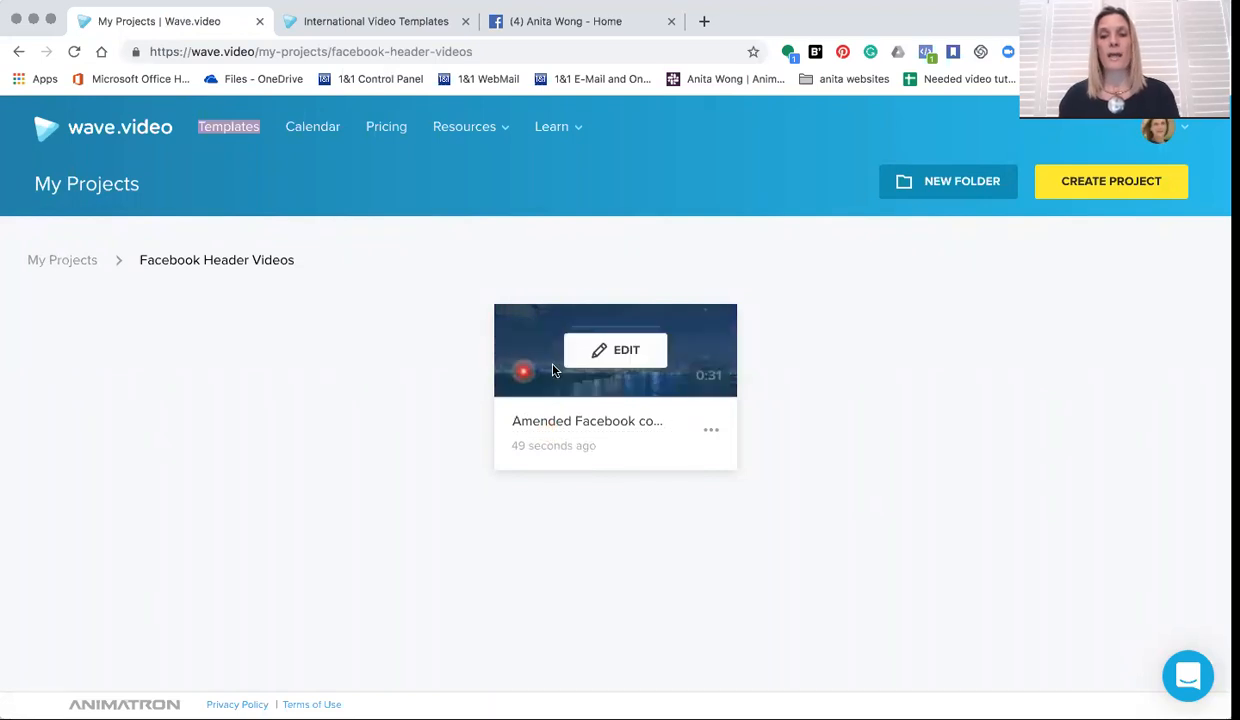
click(616, 352)
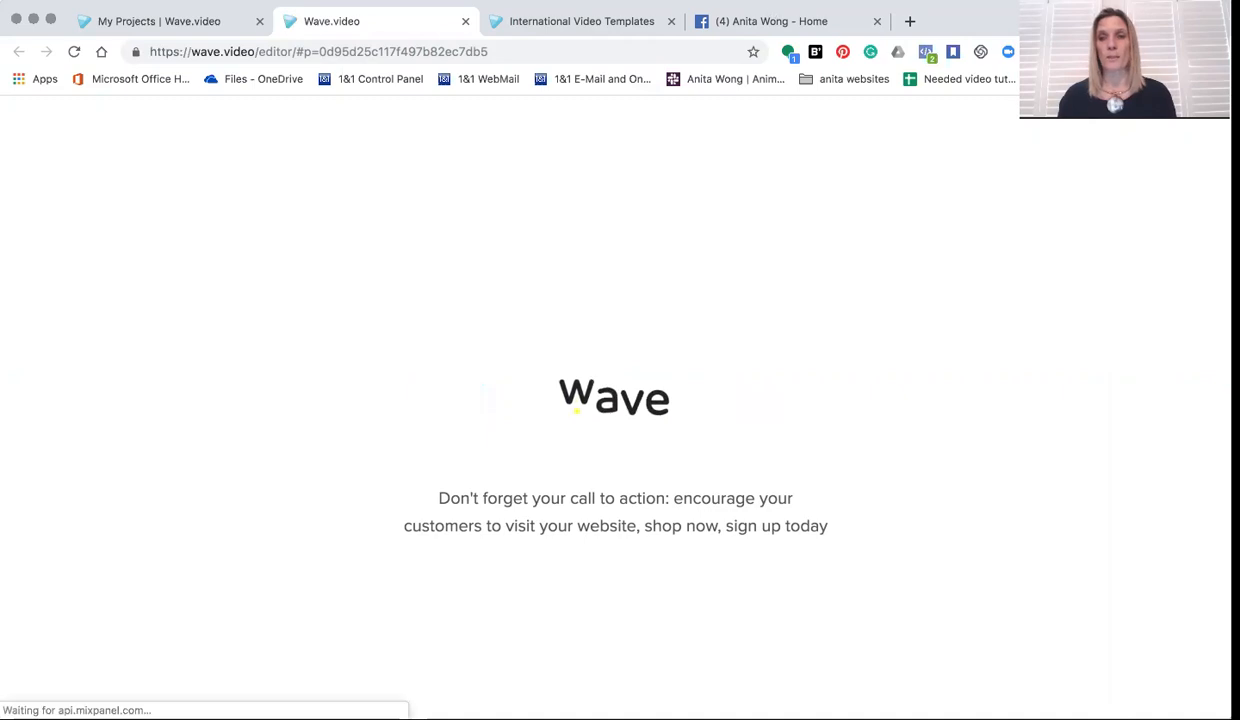
click(973, 19)
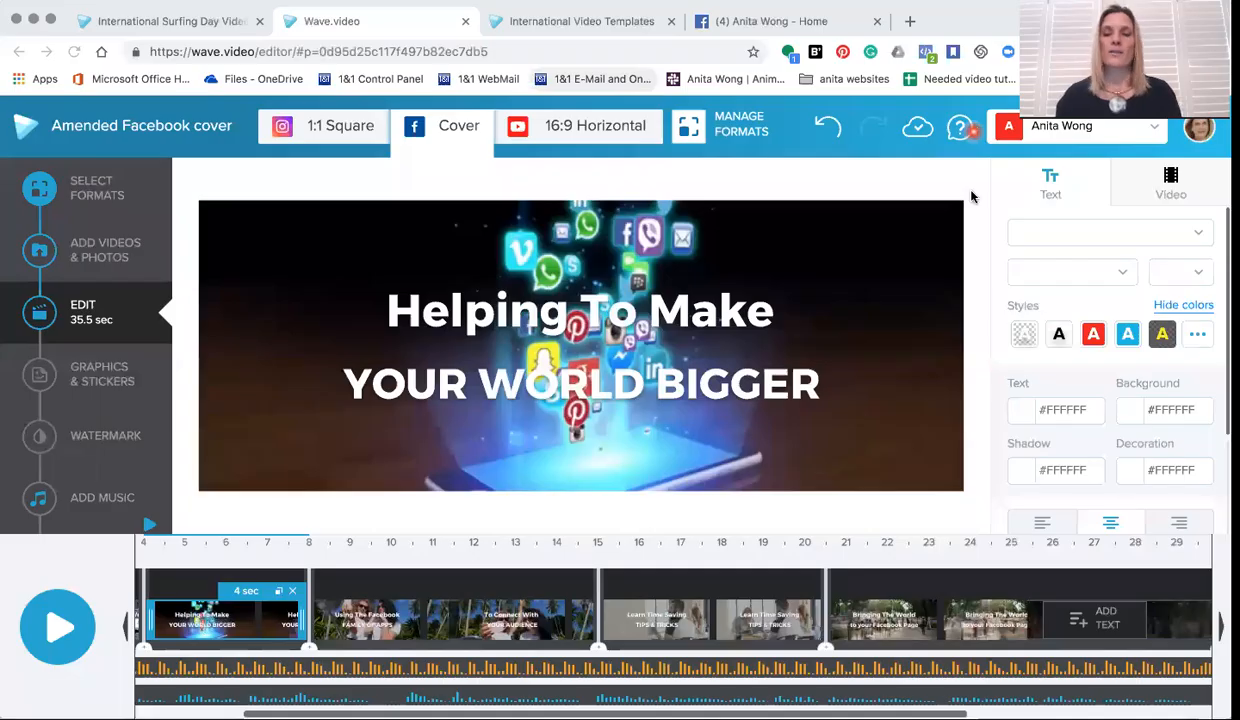
click(971, 195)
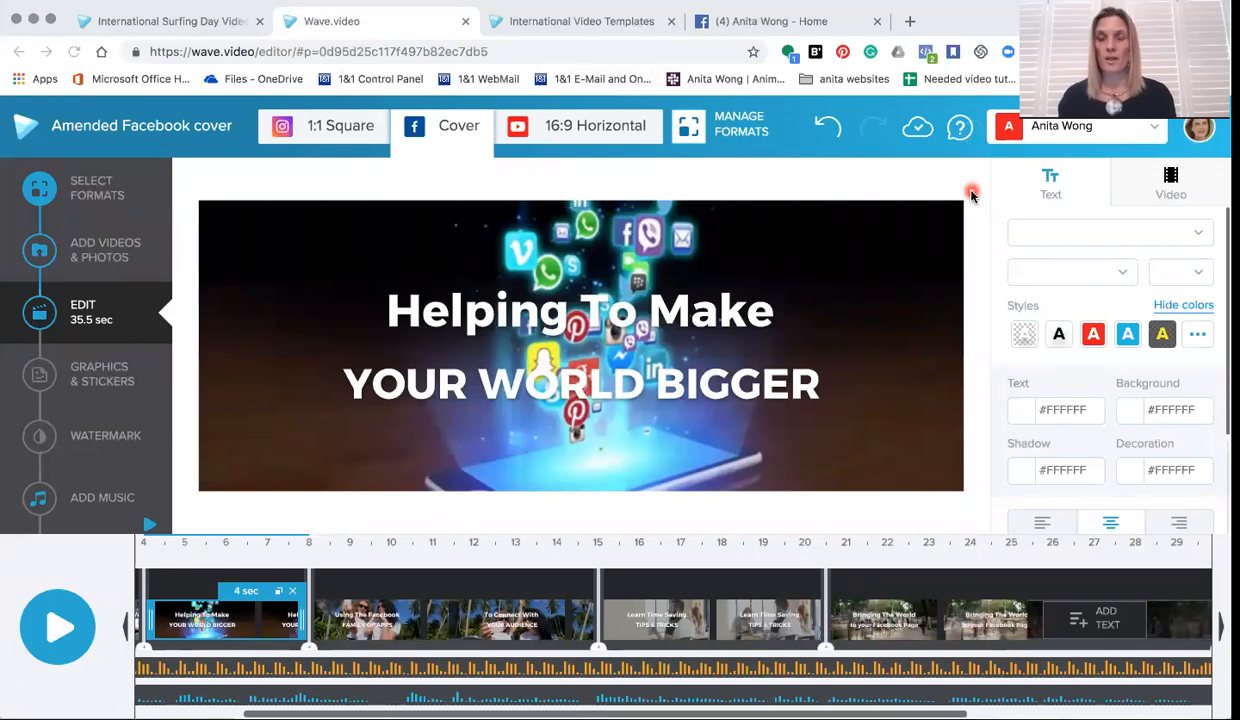
Compare the International Surfing Day template preview in the 16:9 Horizontal and Cover formats.
click(161, 22)
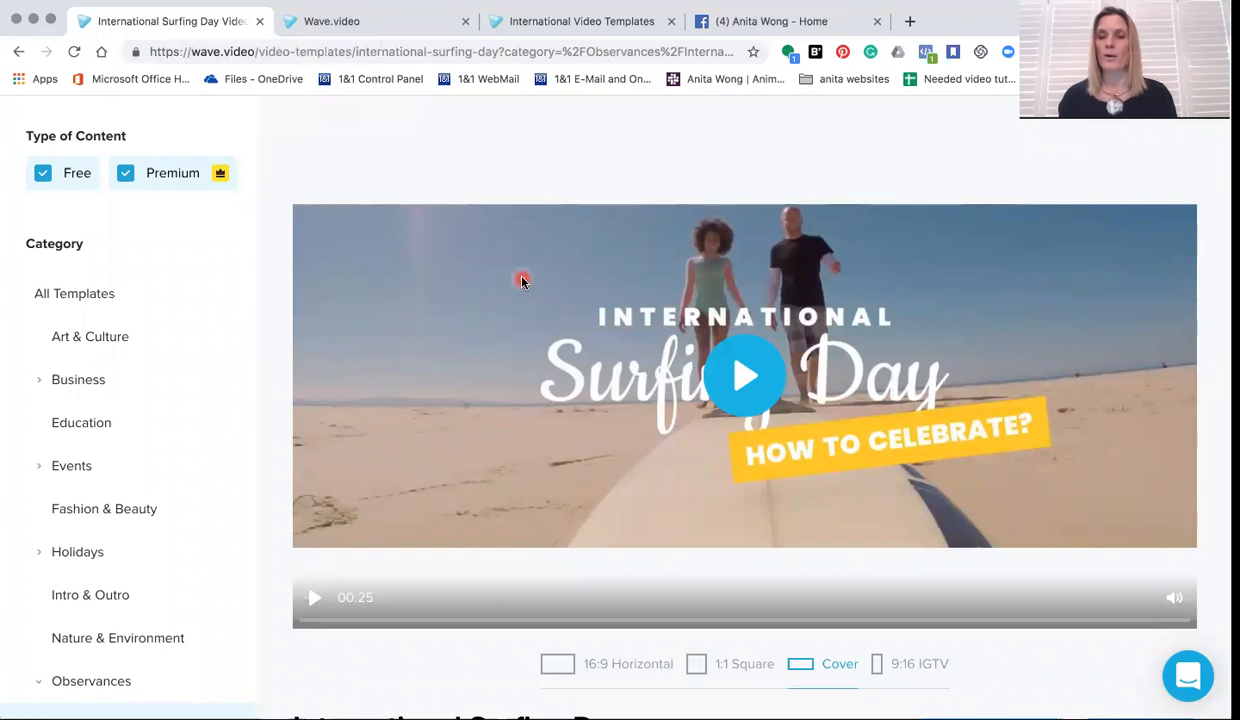
scroll(521, 281, down, 1)
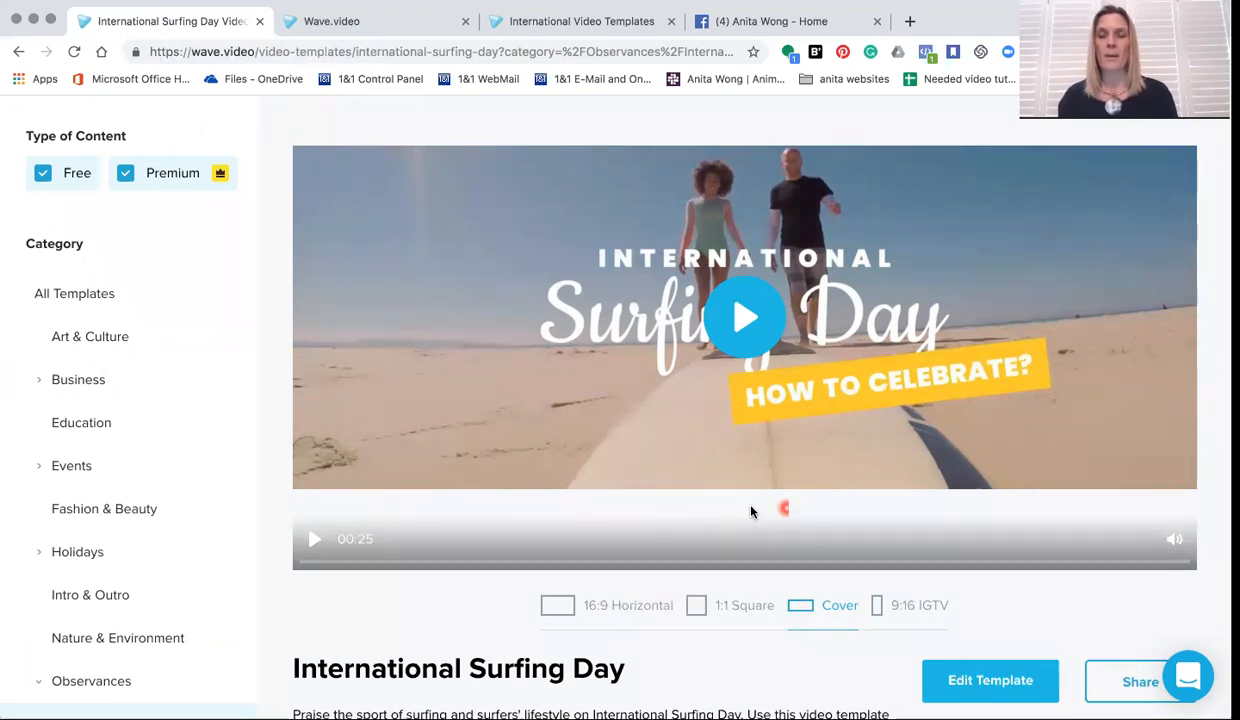
click(557, 606)
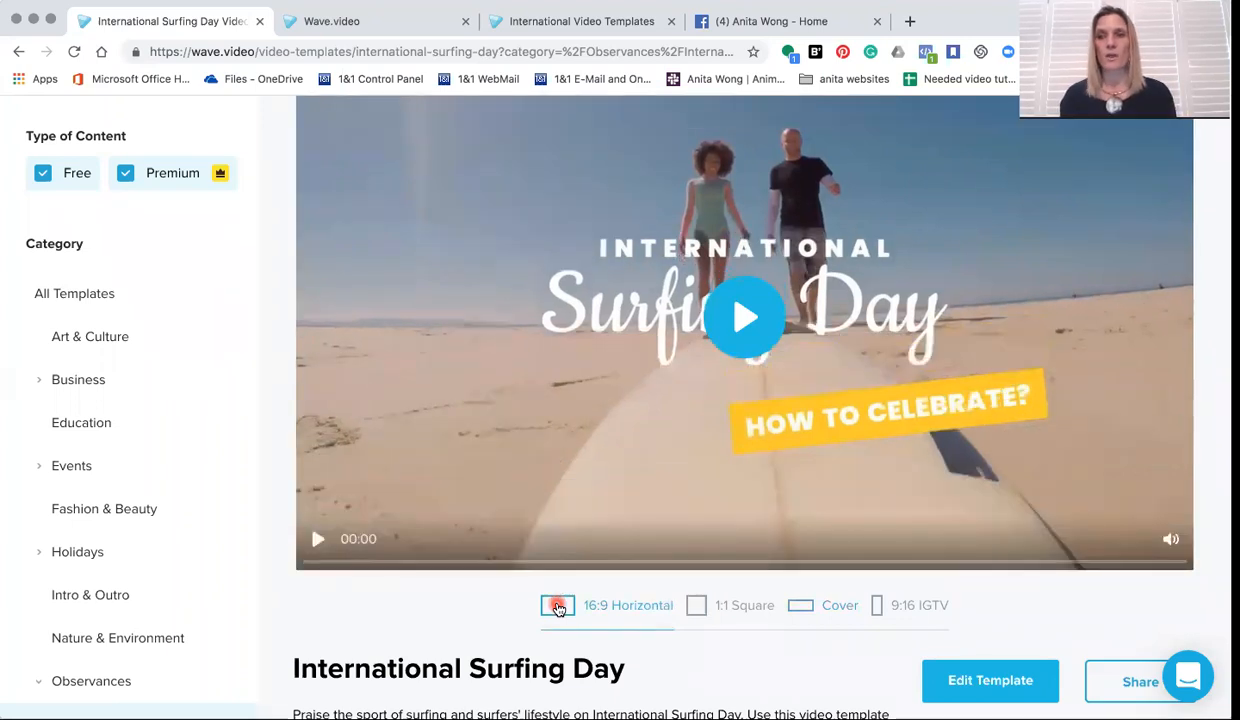
click(801, 612)
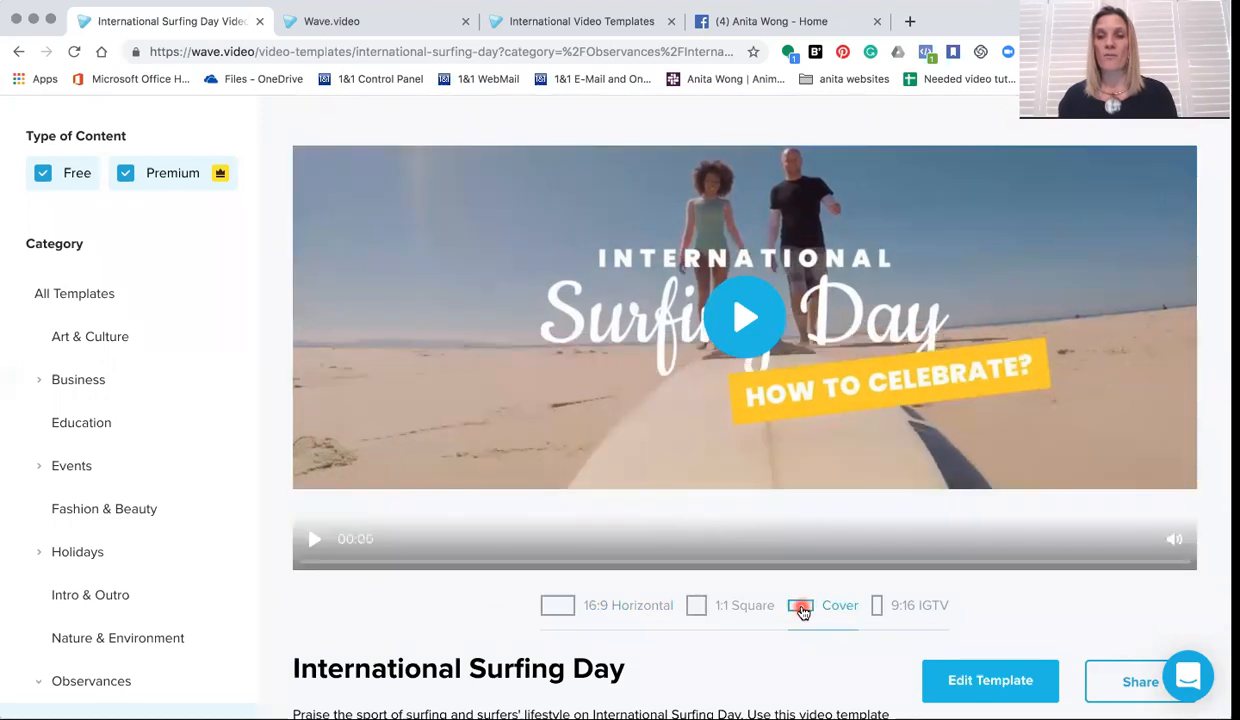
click(562, 612)
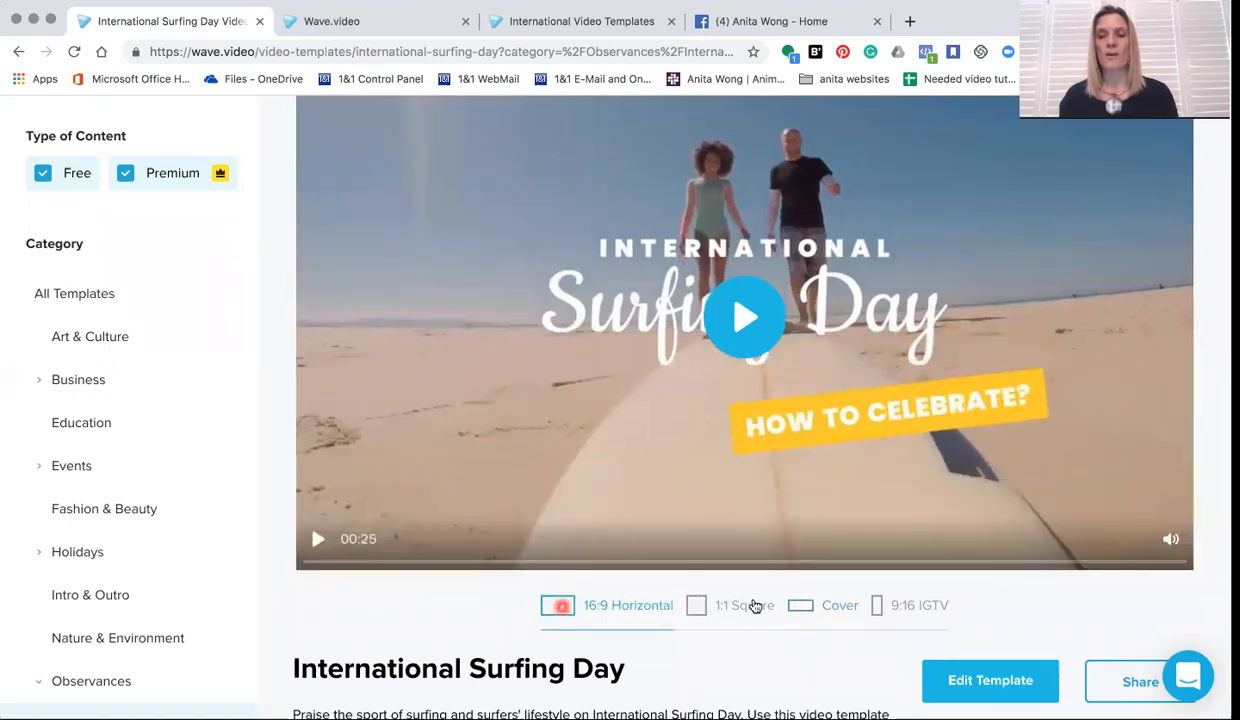
click(801, 606)
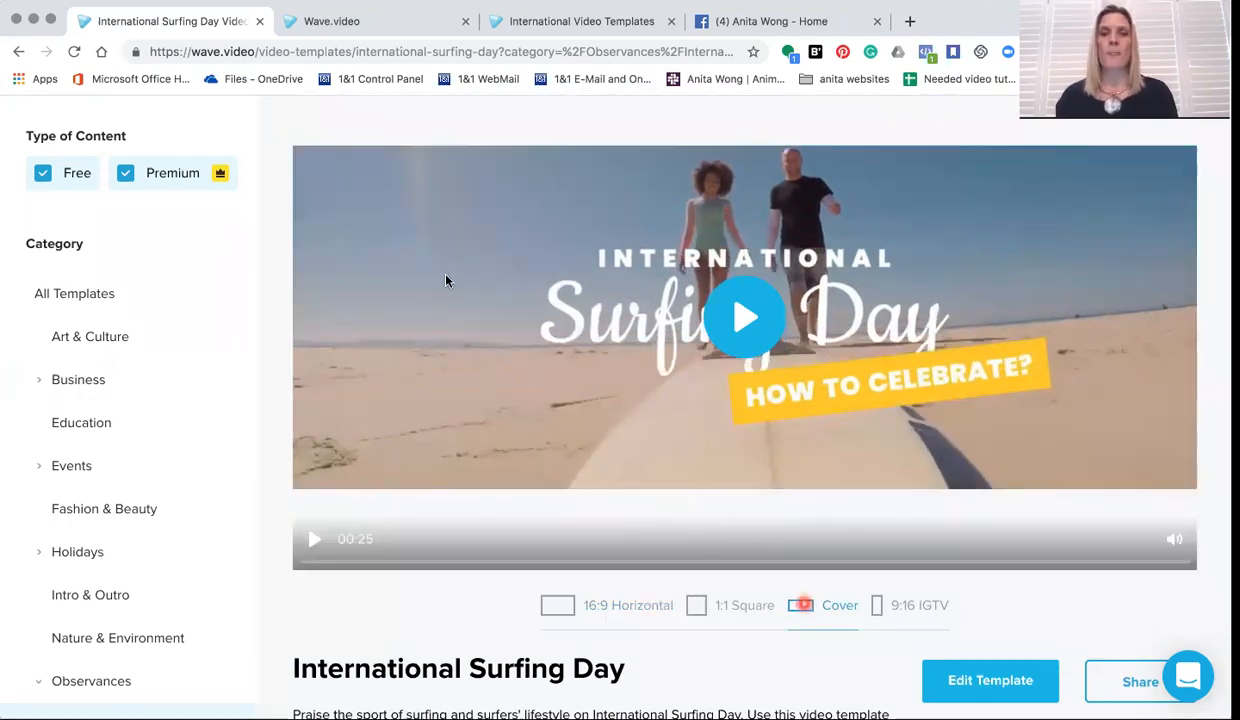
Examine the YouTube and Facebook video formats offered for the Amended Facebook cover project, down to the Facebook Cover format.
click(382, 25)
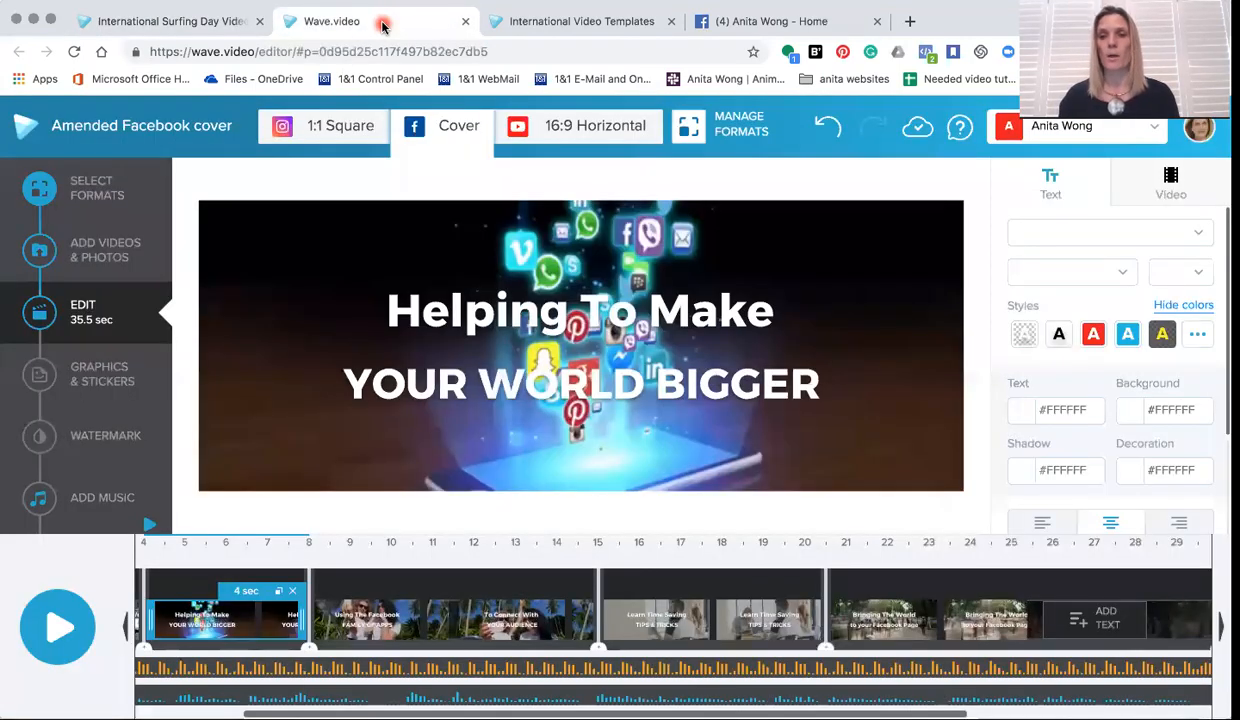
click(440, 128)
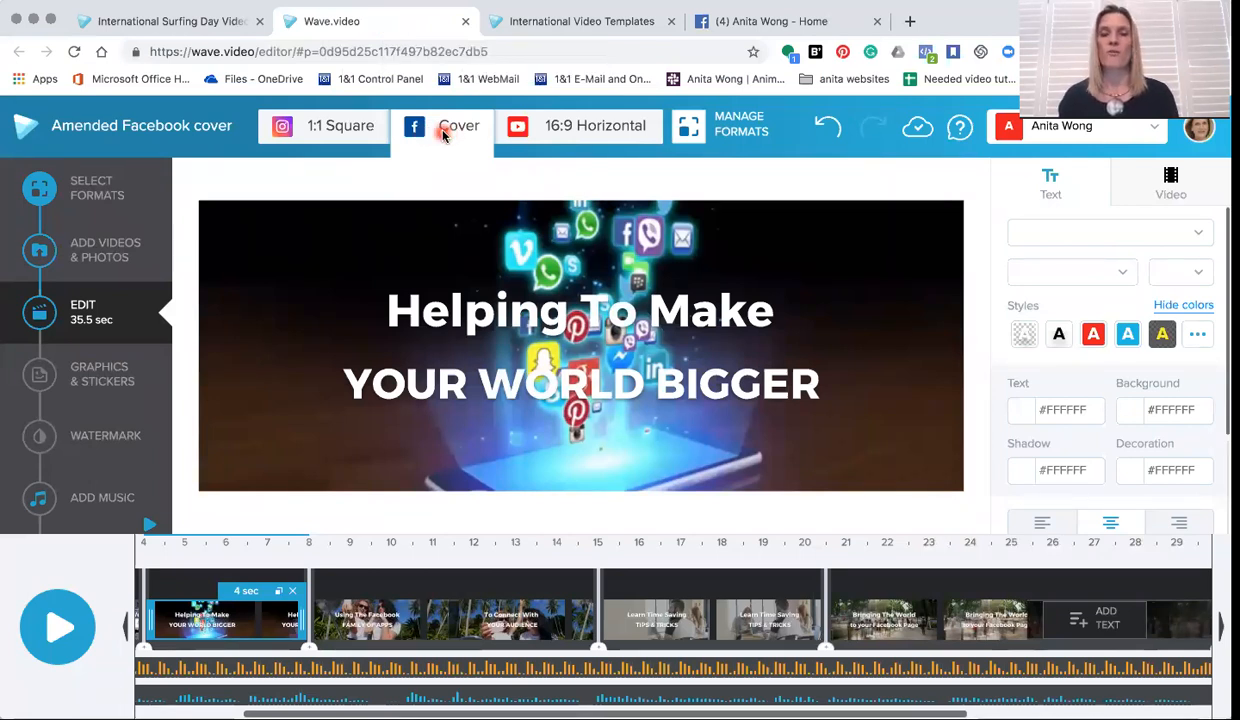
click(704, 129)
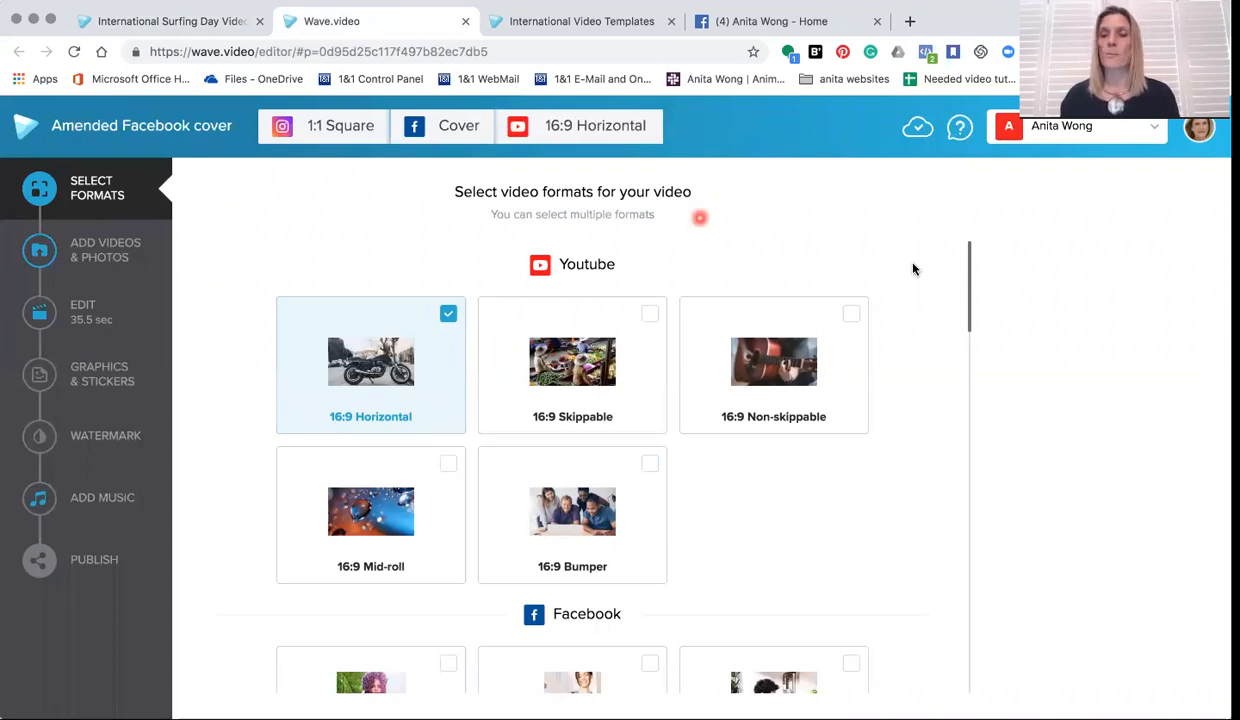
click(926, 352)
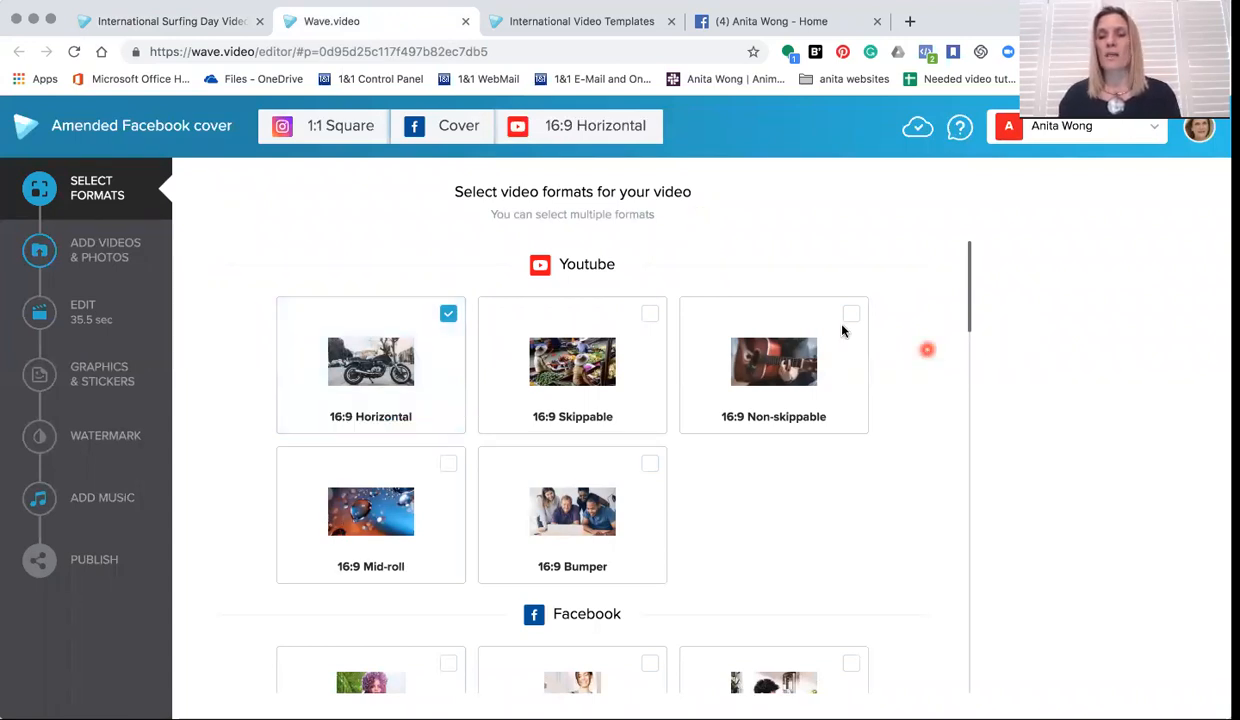
click(853, 321)
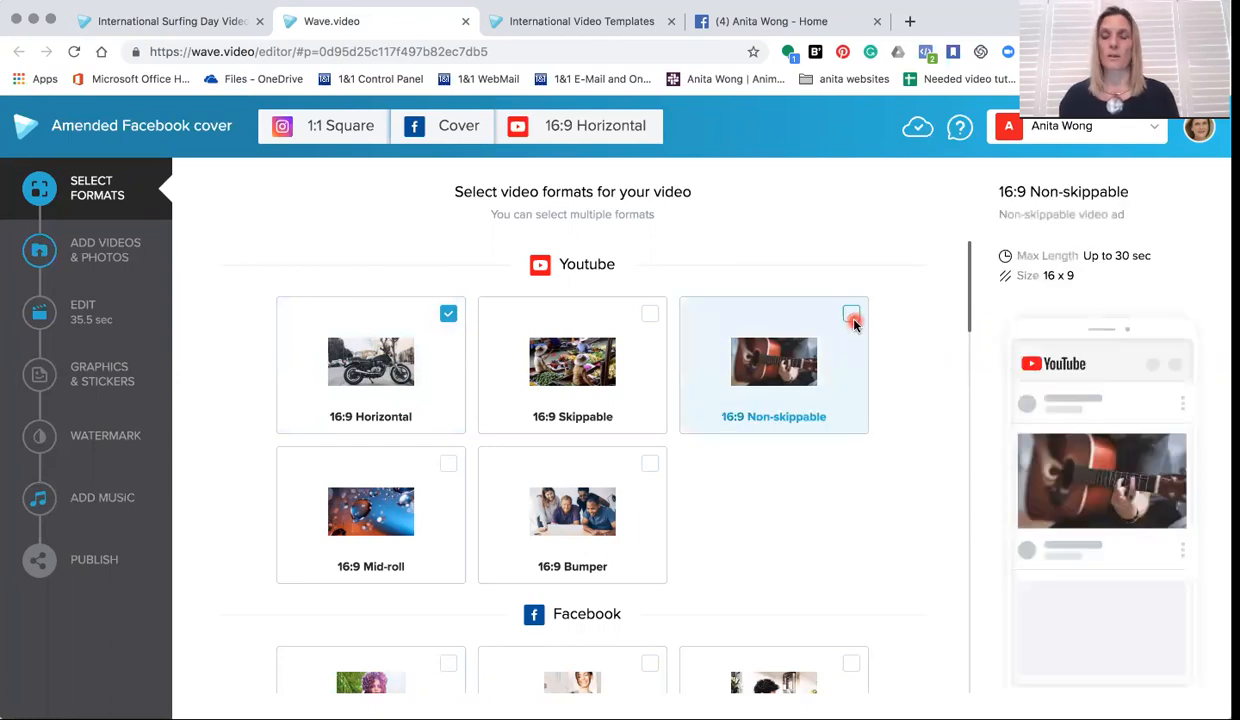
click(904, 369)
scroll(904, 370, down, 1)
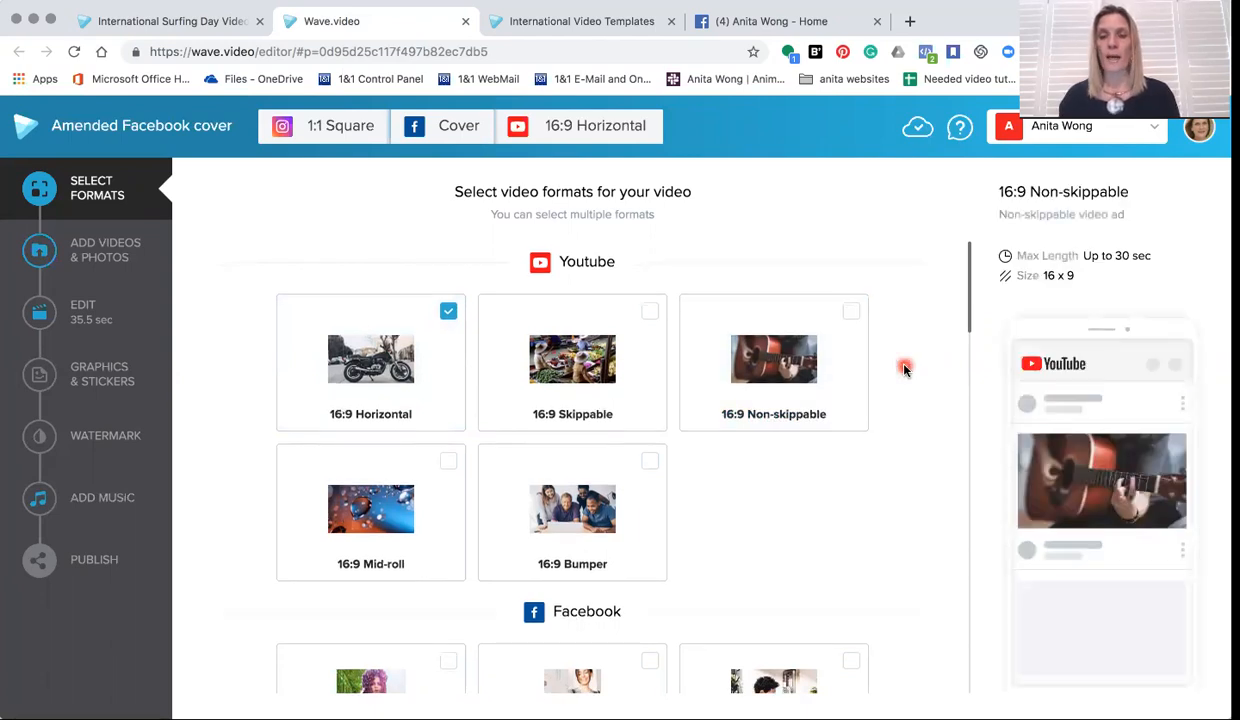
scroll(904, 369, down, 2)
scroll(904, 369, down, 2)
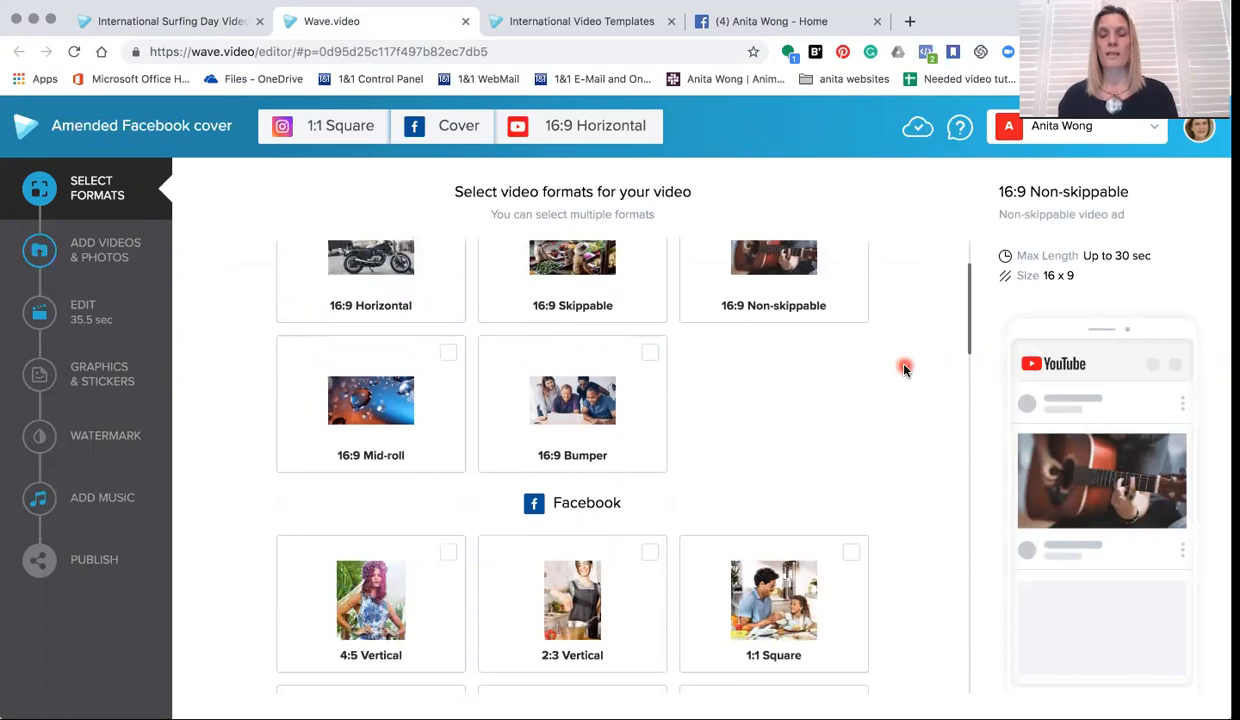
scroll(904, 370, down, 1)
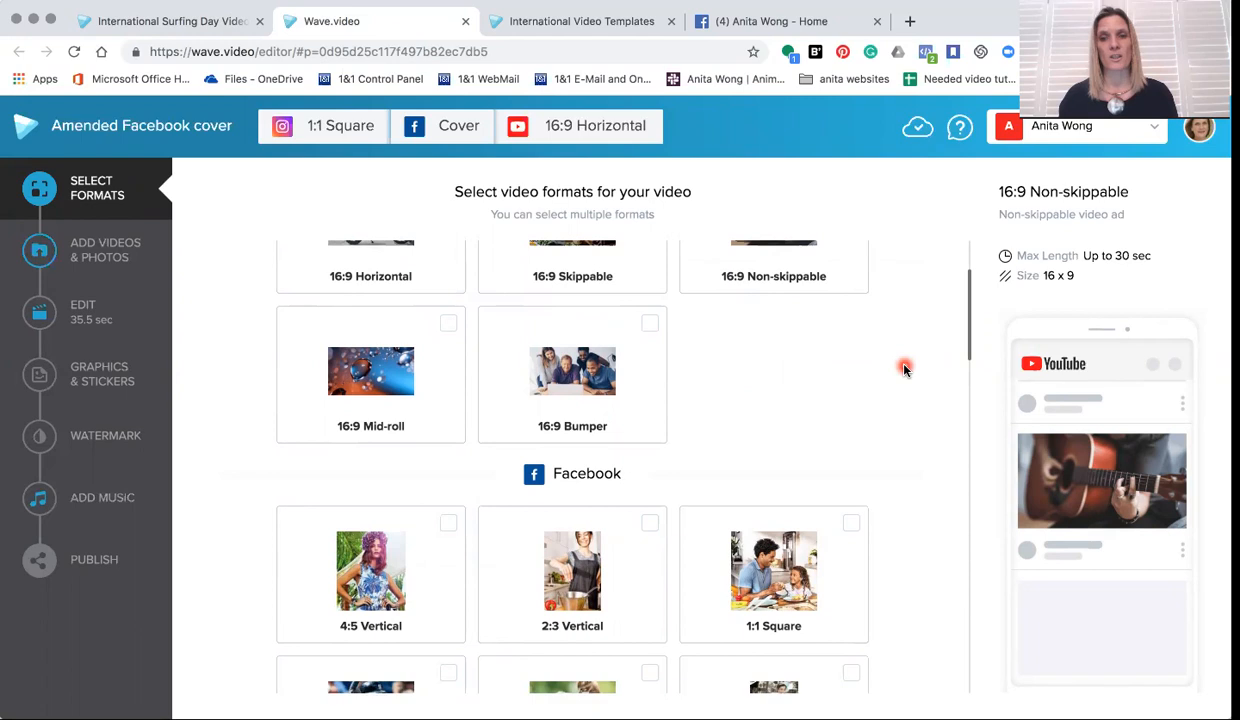
scroll(904, 369, down, 5)
scroll(904, 369, down, 4)
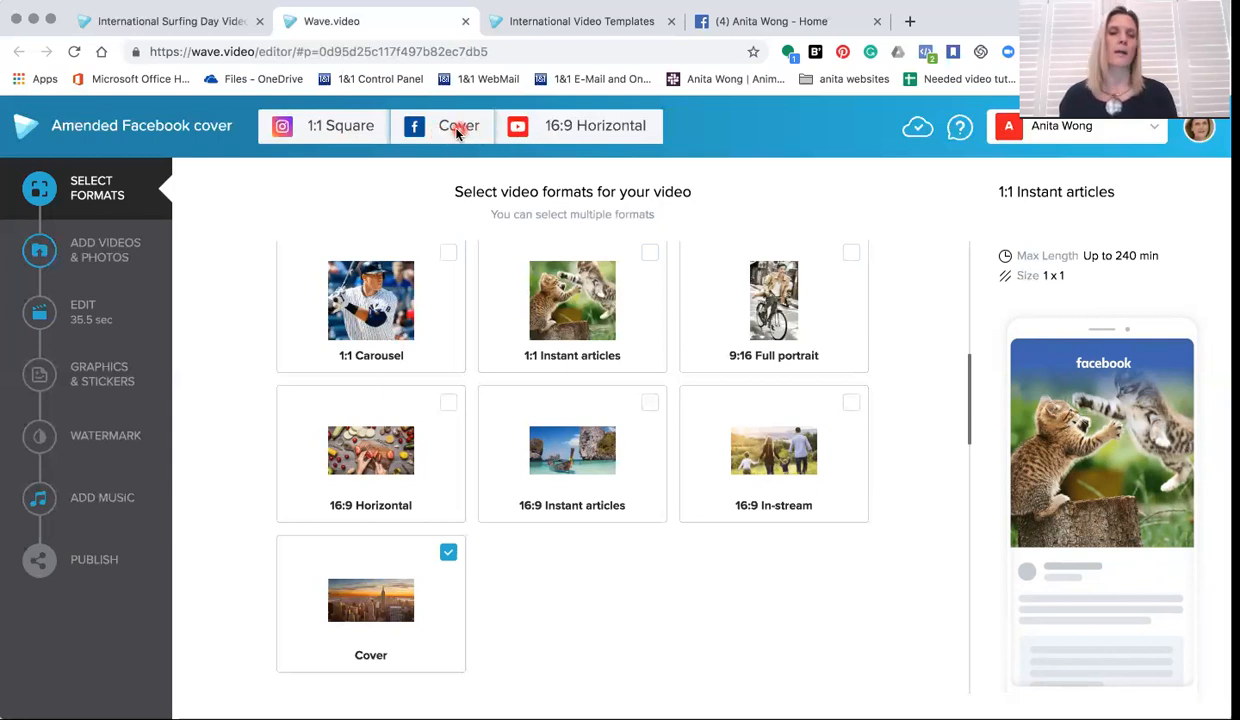
Return to editing the project and review each timeline clip from the opening welcome clip to the closing contact clip.
click(97, 313)
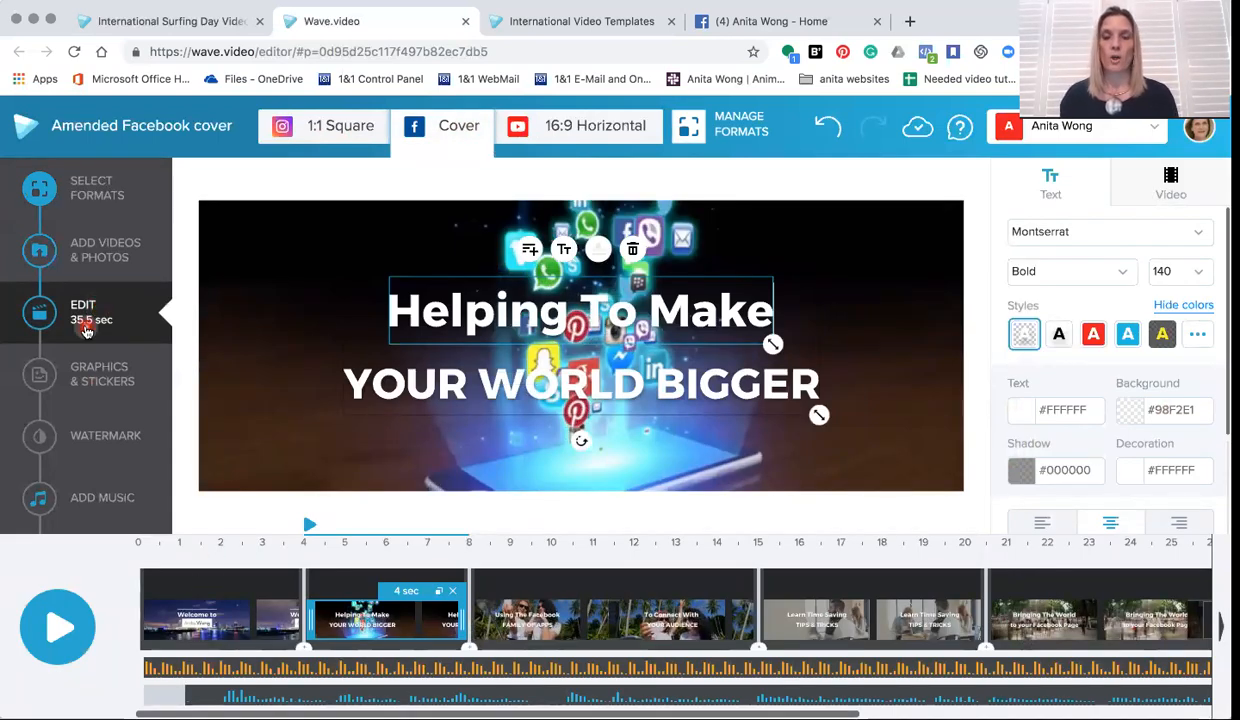
click(199, 591)
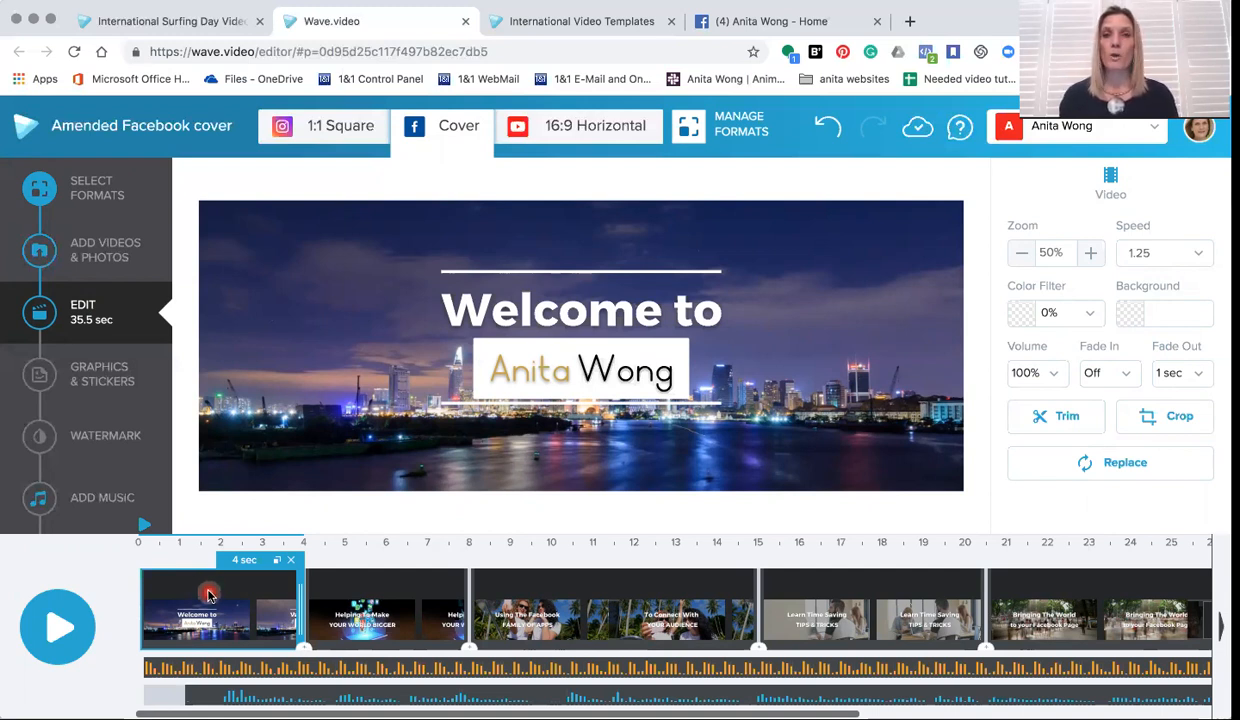
click(389, 592)
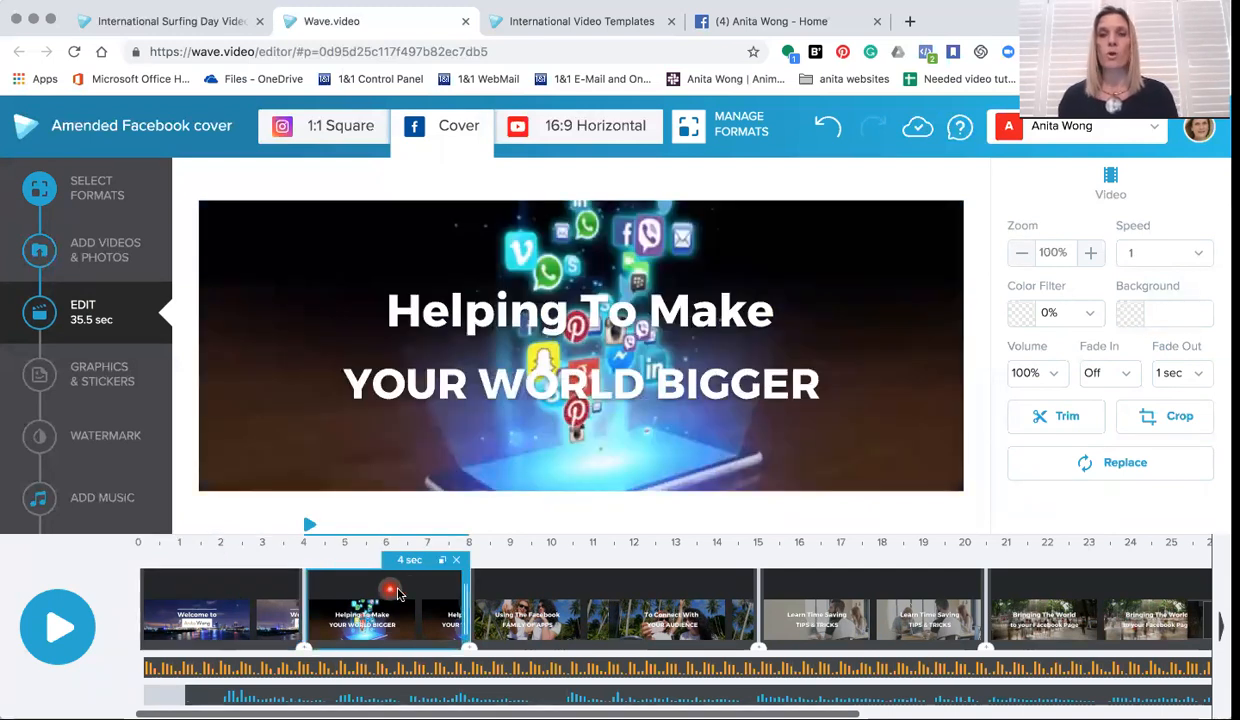
click(547, 590)
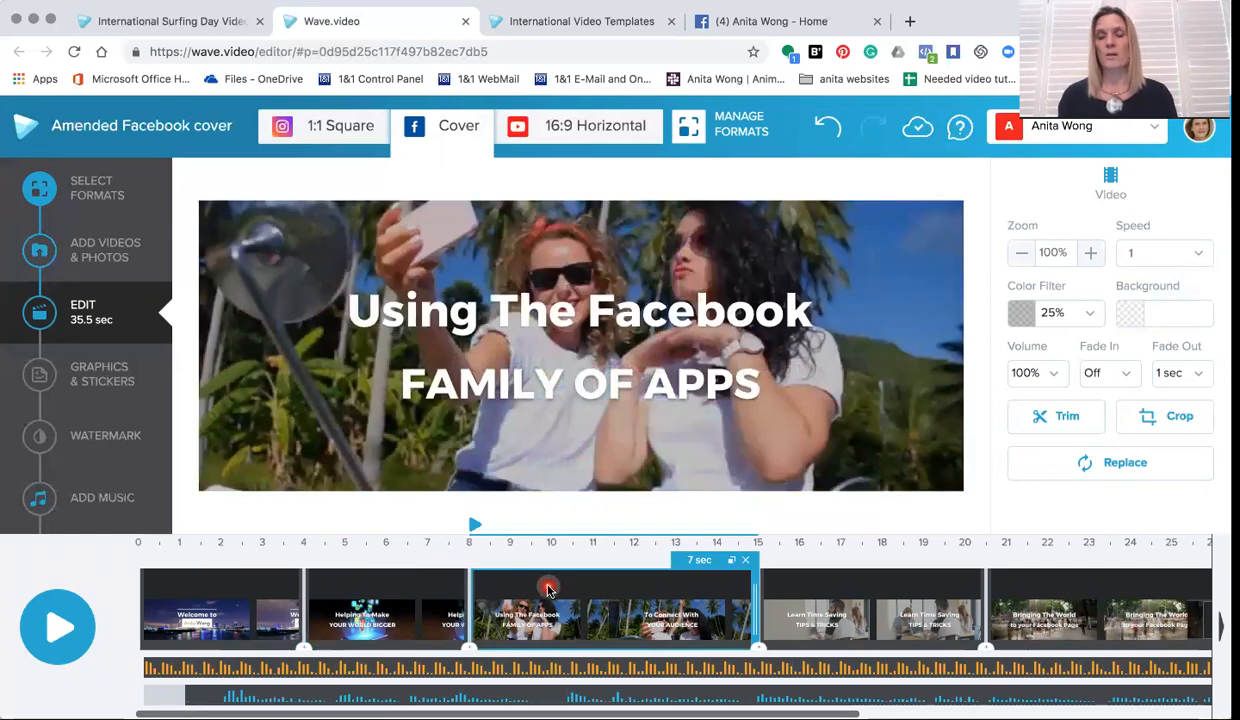
click(818, 587)
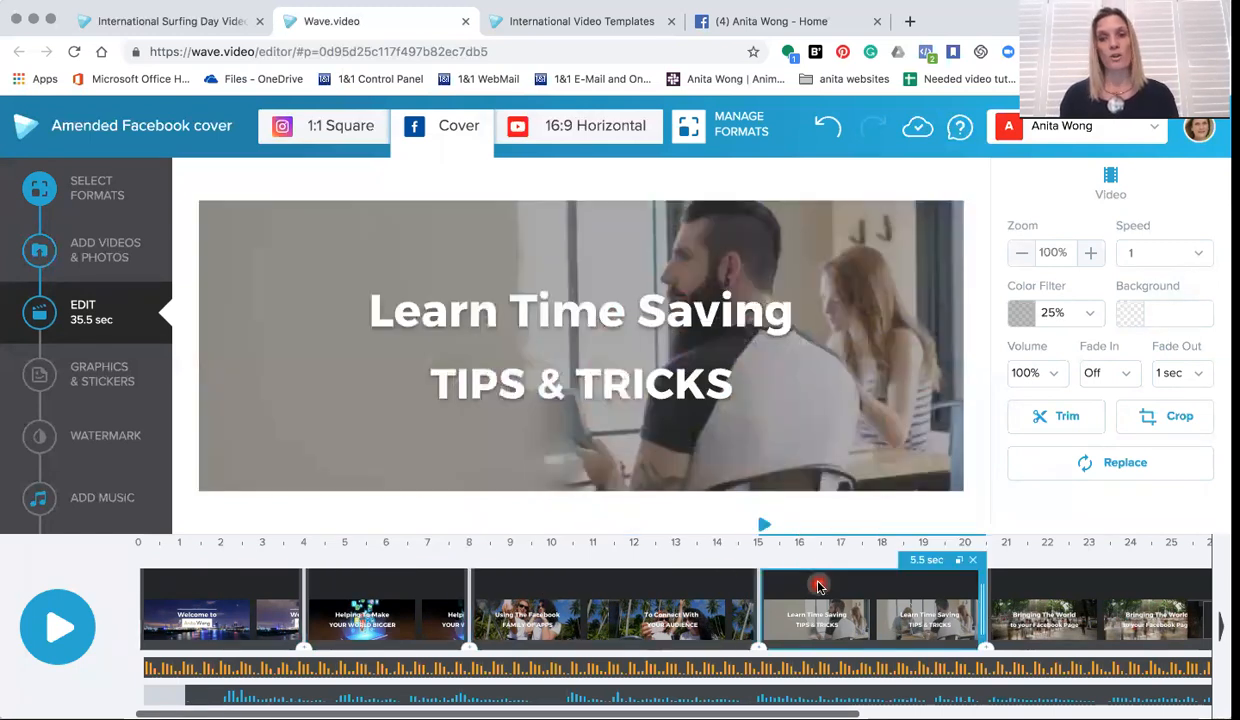
scroll(818, 587, right, 2)
click(818, 585)
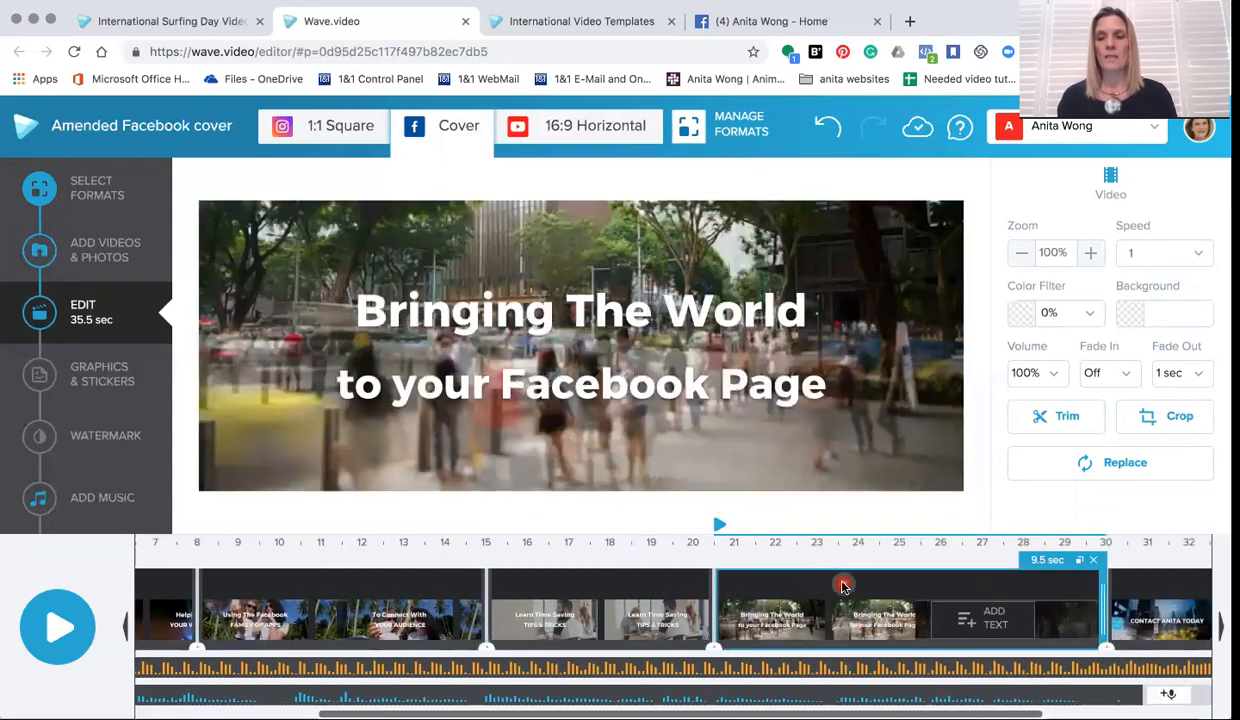
scroll(843, 587, right, 5)
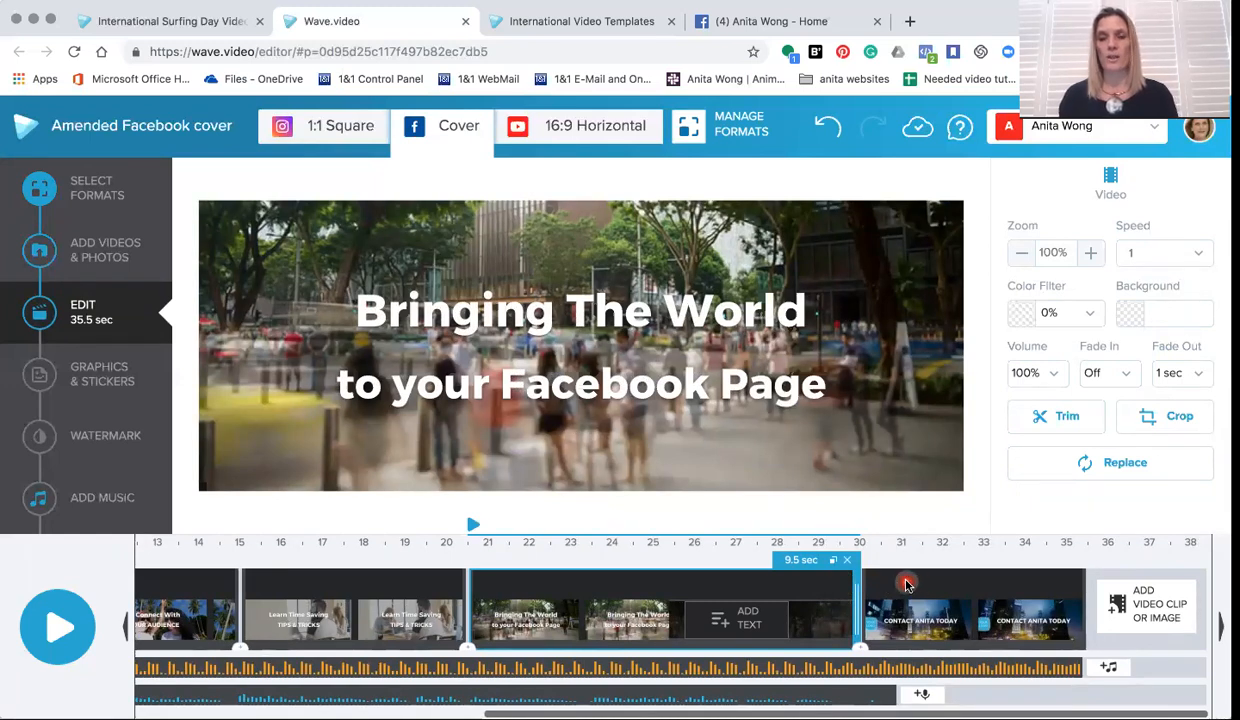
click(907, 585)
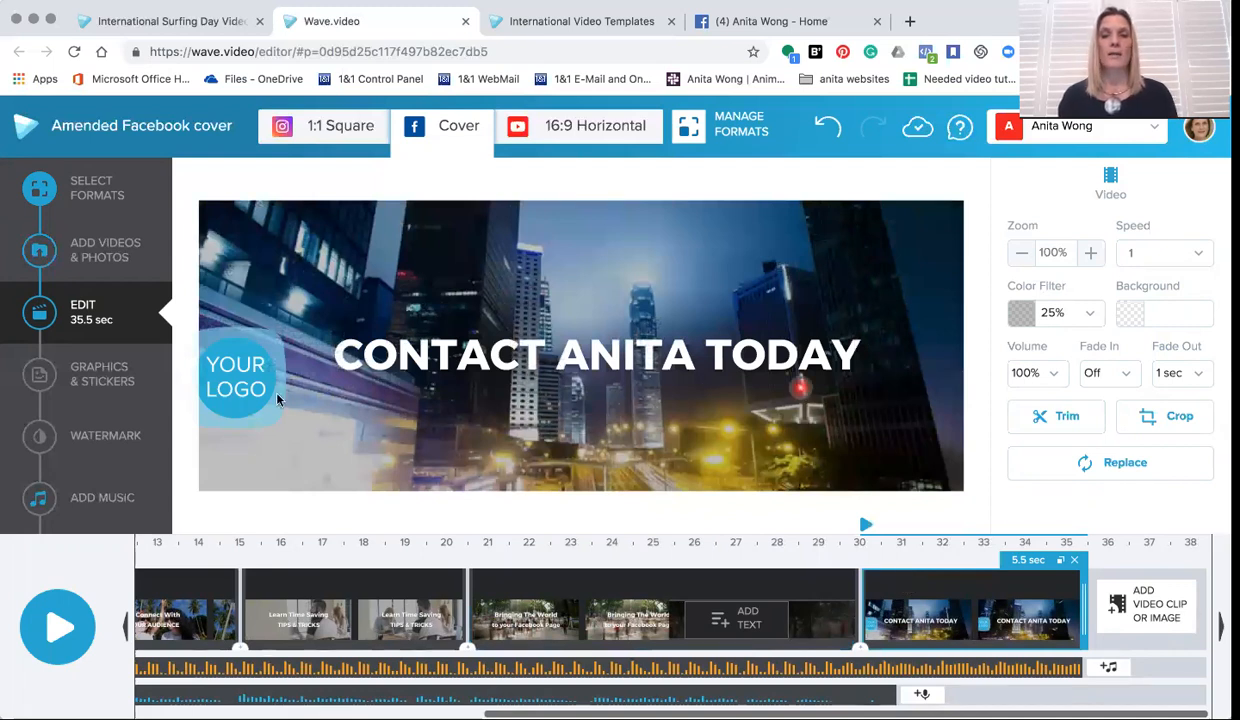
Inspect the closing clip's logo placeholder and call-to-action text, and bring up the available graphics and stickers.
click(252, 413)
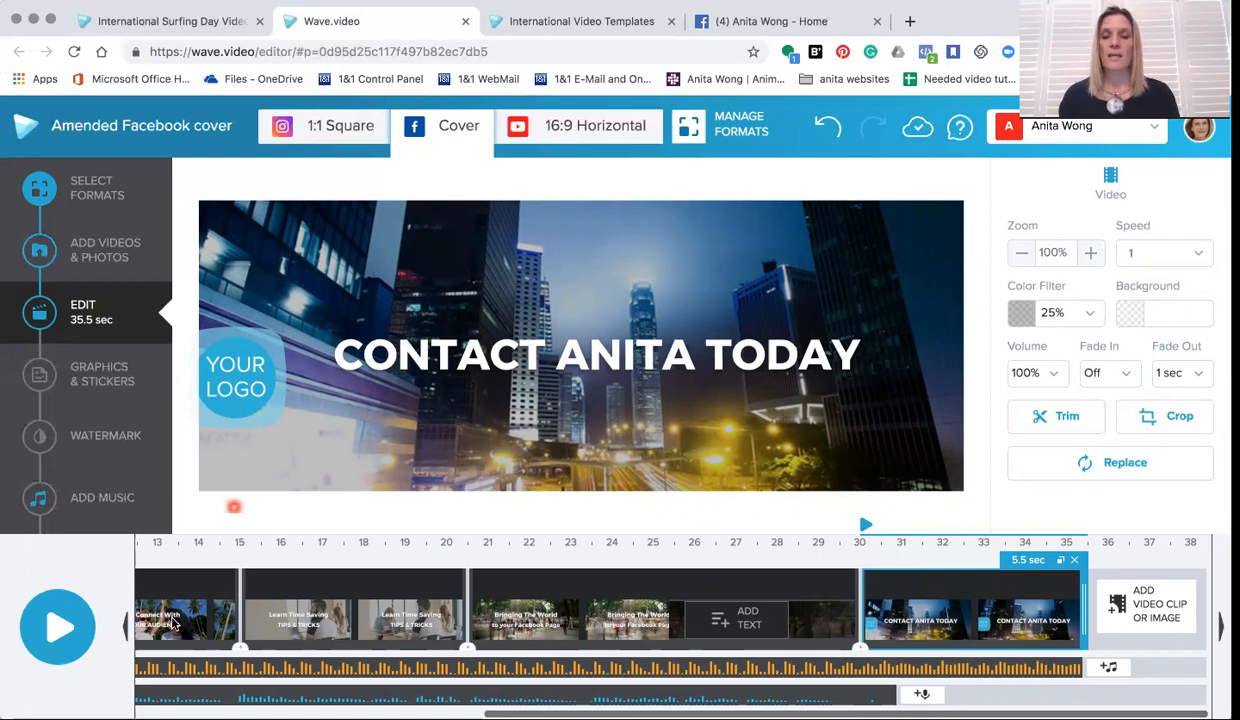
click(938, 622)
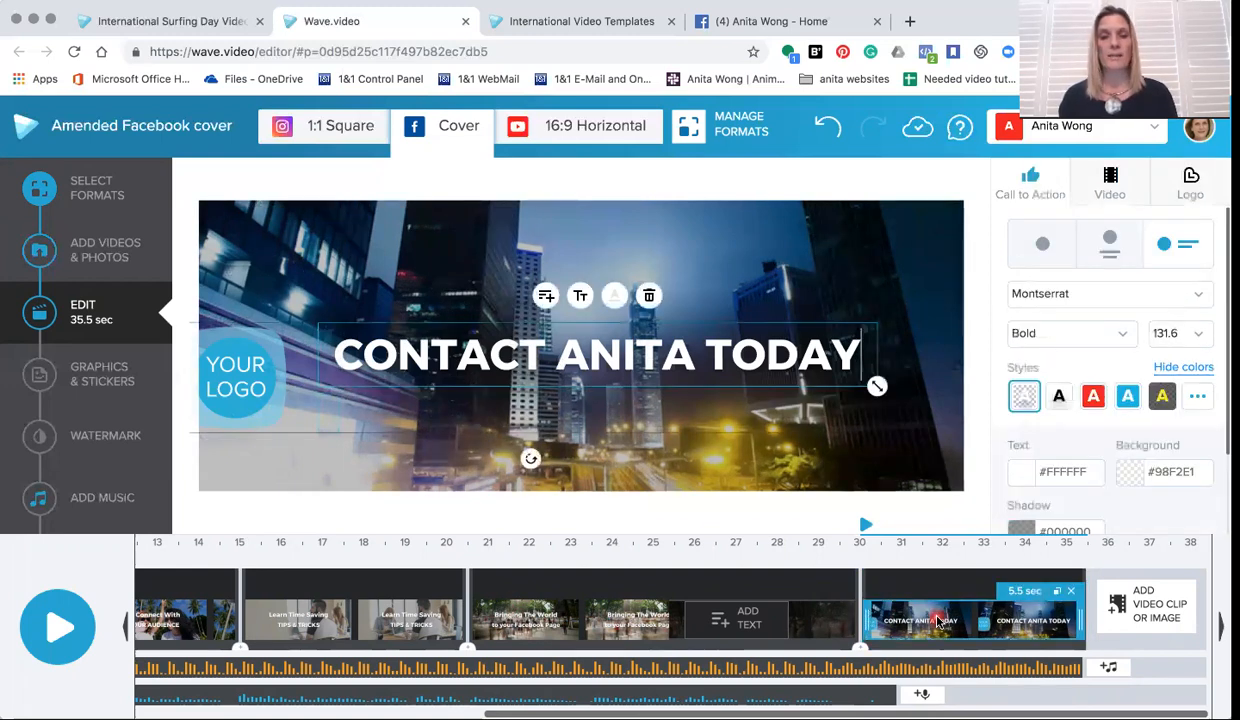
click(77, 377)
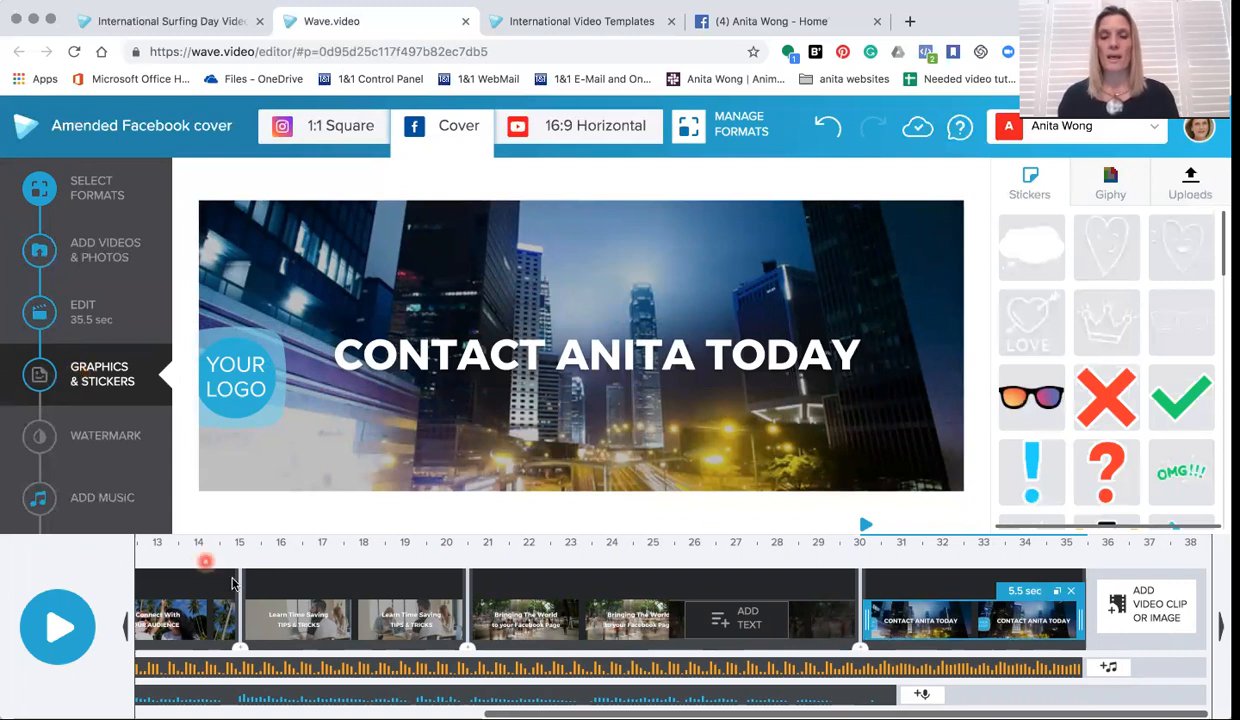
Bring up replacement footage for the opening welcome clip and compare the uploaded files with the stock library.
scroll(232, 583, left, 5)
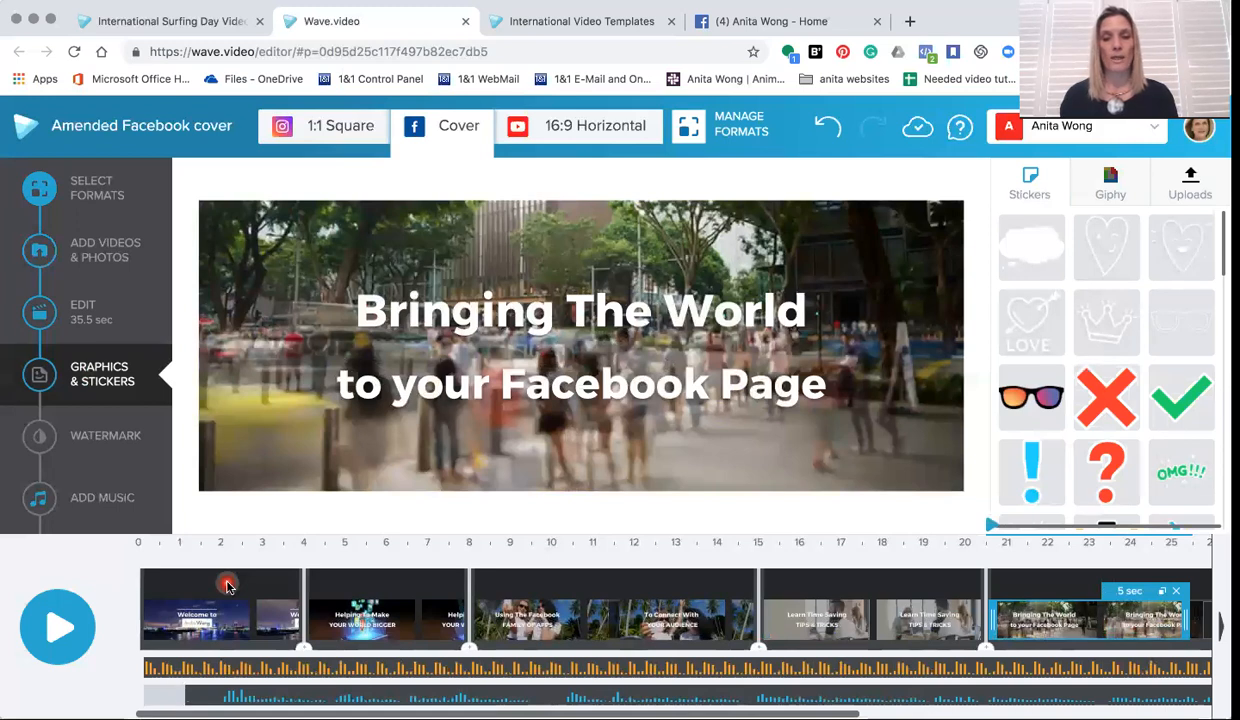
click(227, 585)
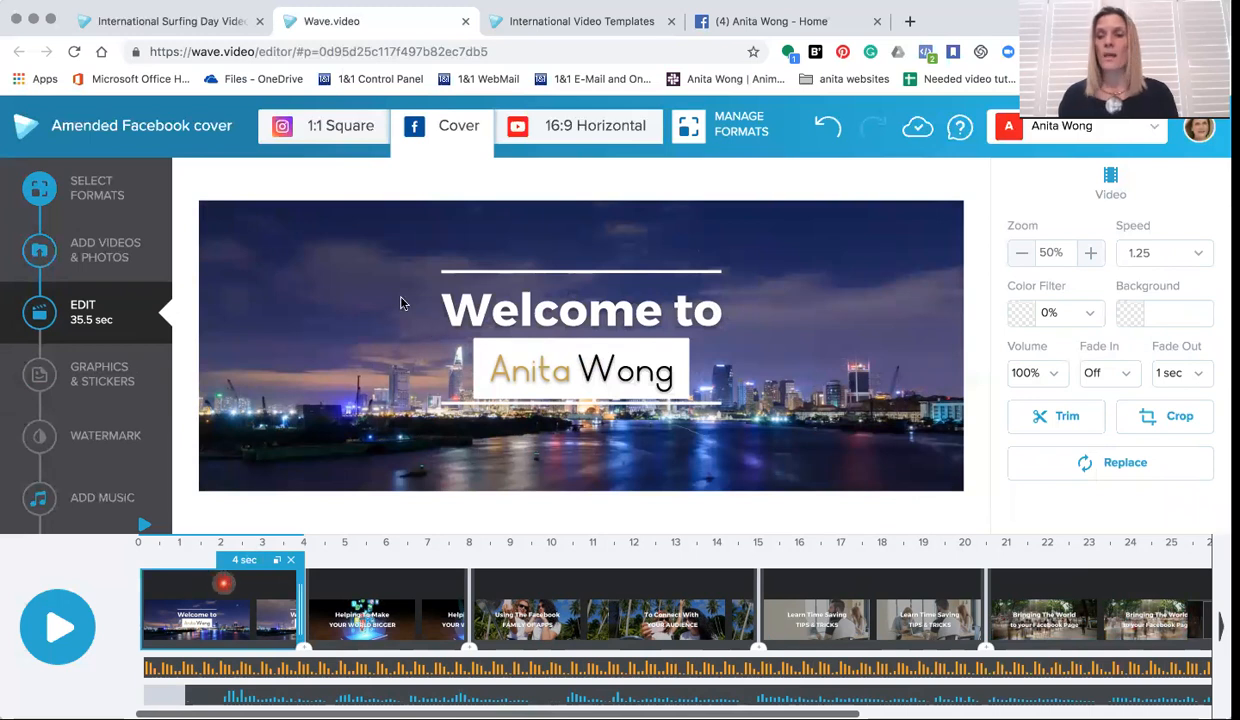
click(1097, 472)
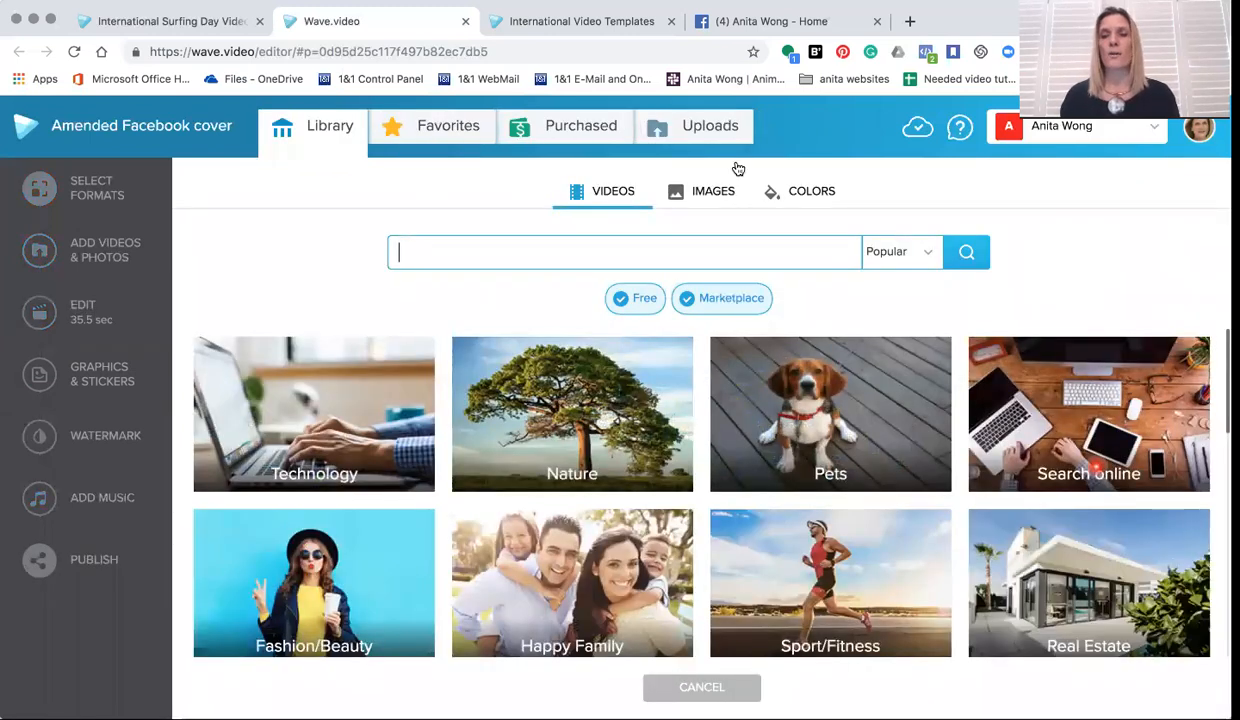
click(713, 141)
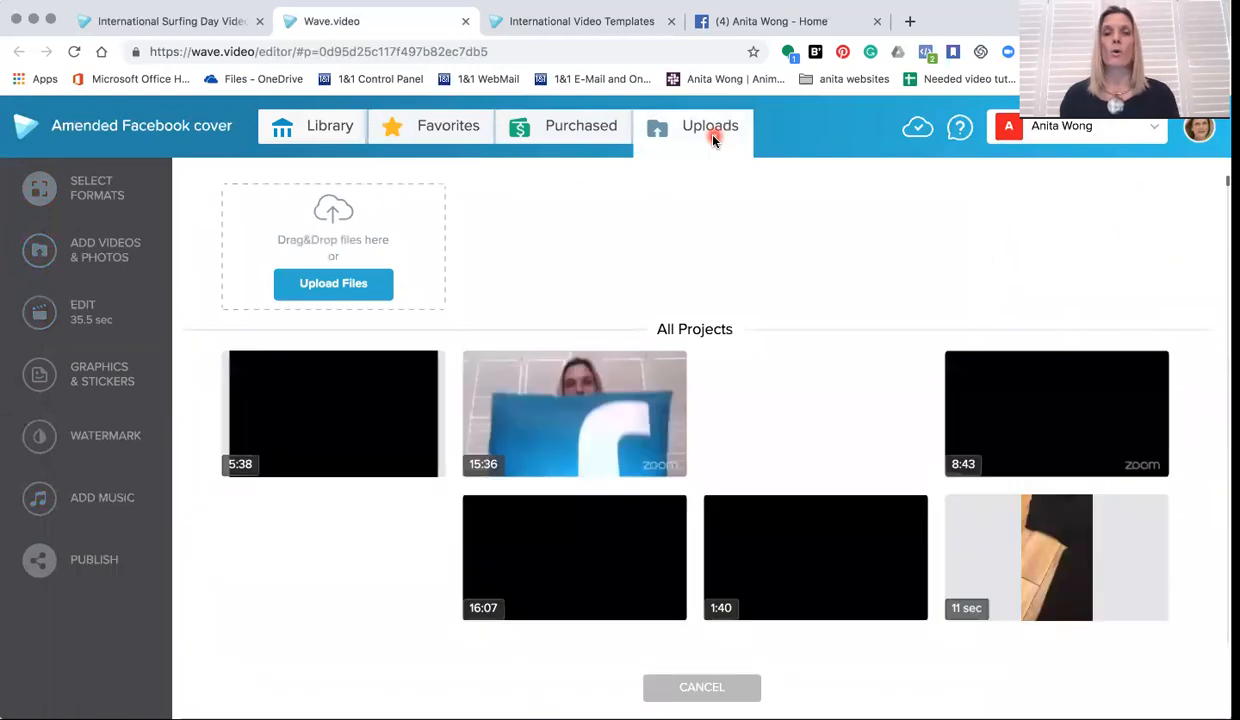
click(322, 135)
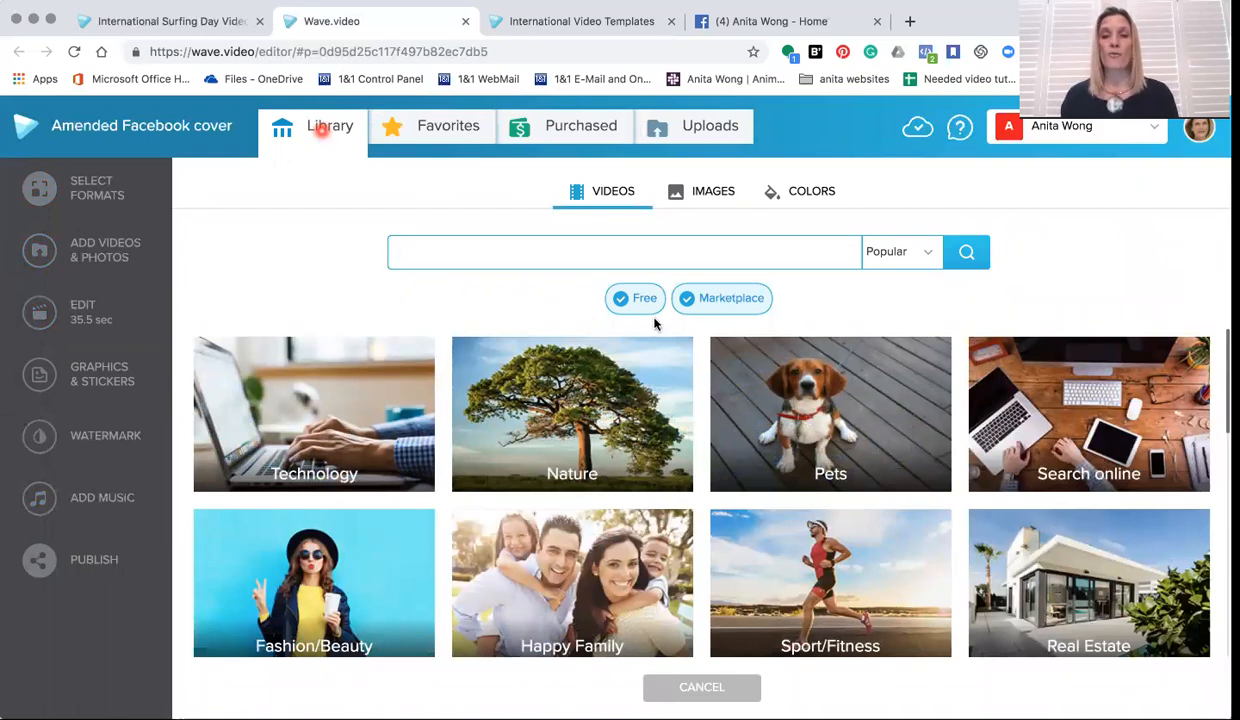
Limit the library videos to free footage, look into the Technology category, and return to the category overview.
click(746, 296)
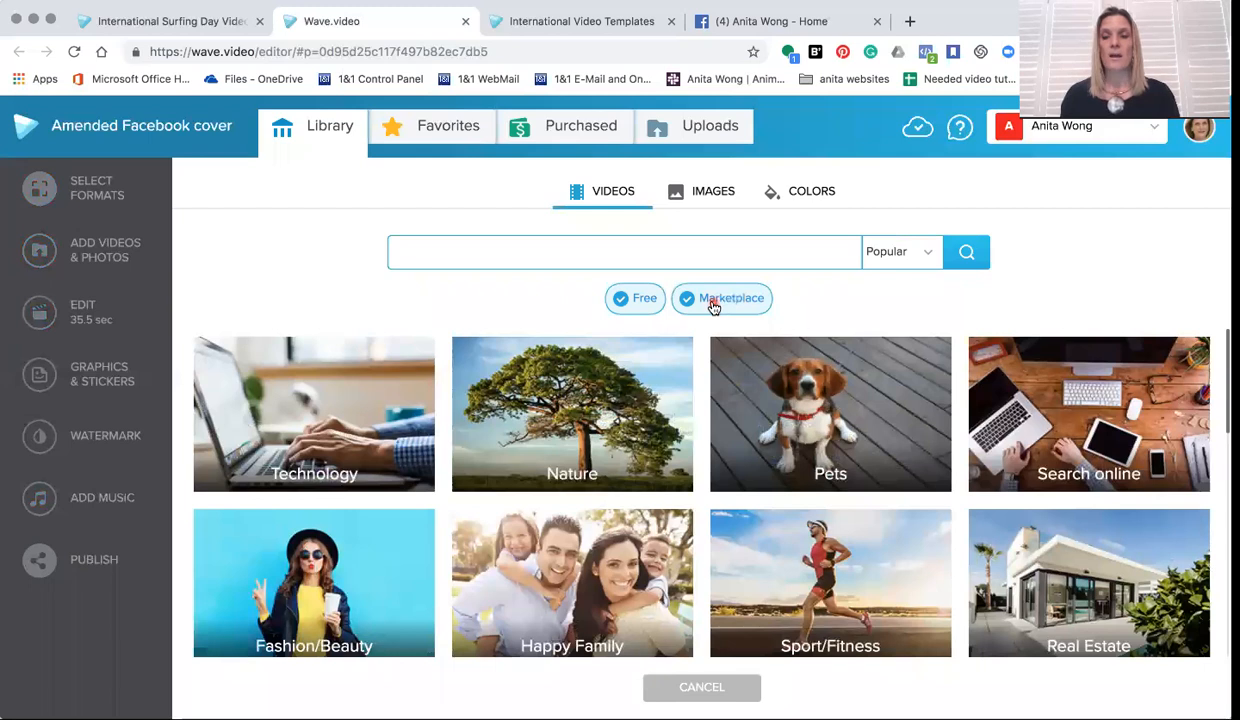
click(713, 307)
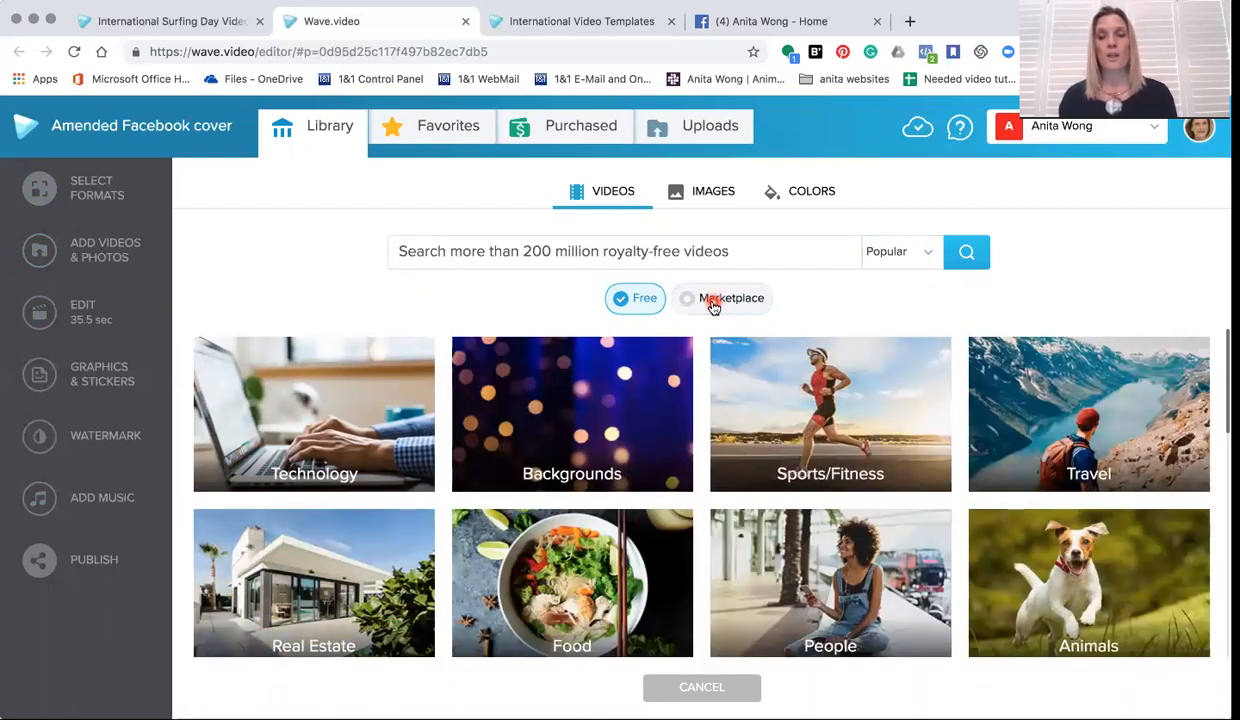
click(333, 442)
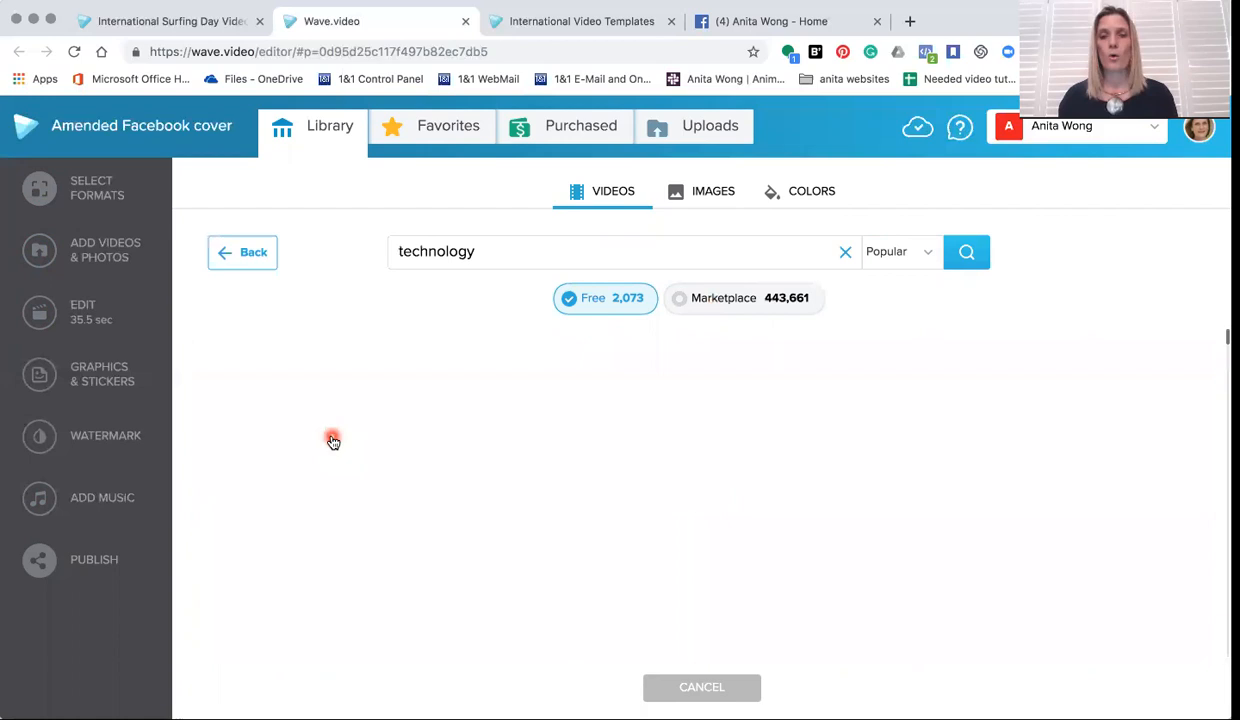
click(255, 258)
Search the free library videos for "skyline".
click(453, 254)
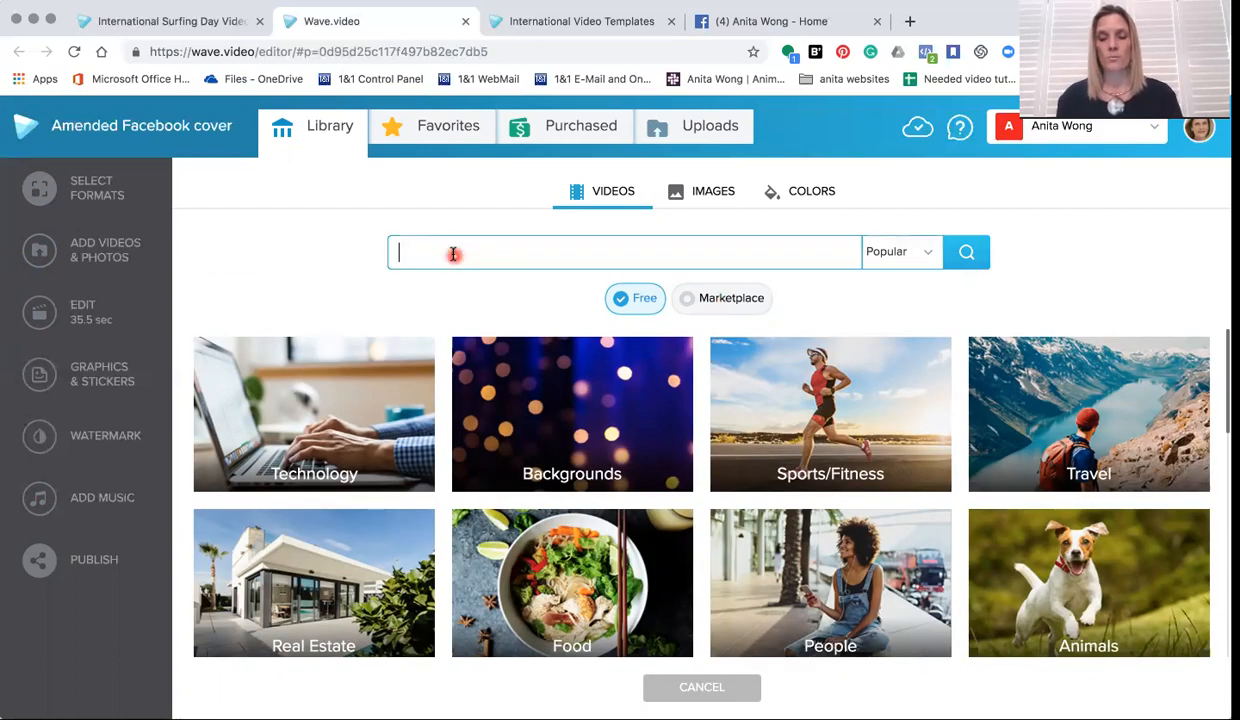
text(skyline)
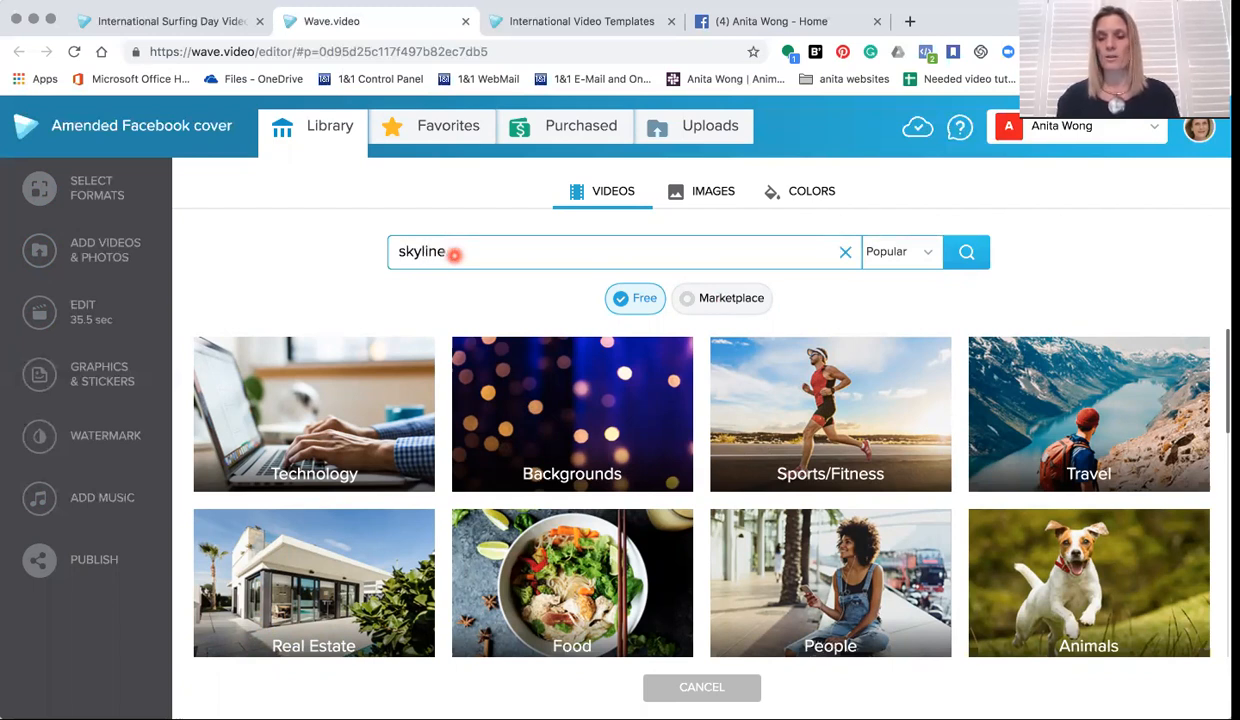
key(Return)
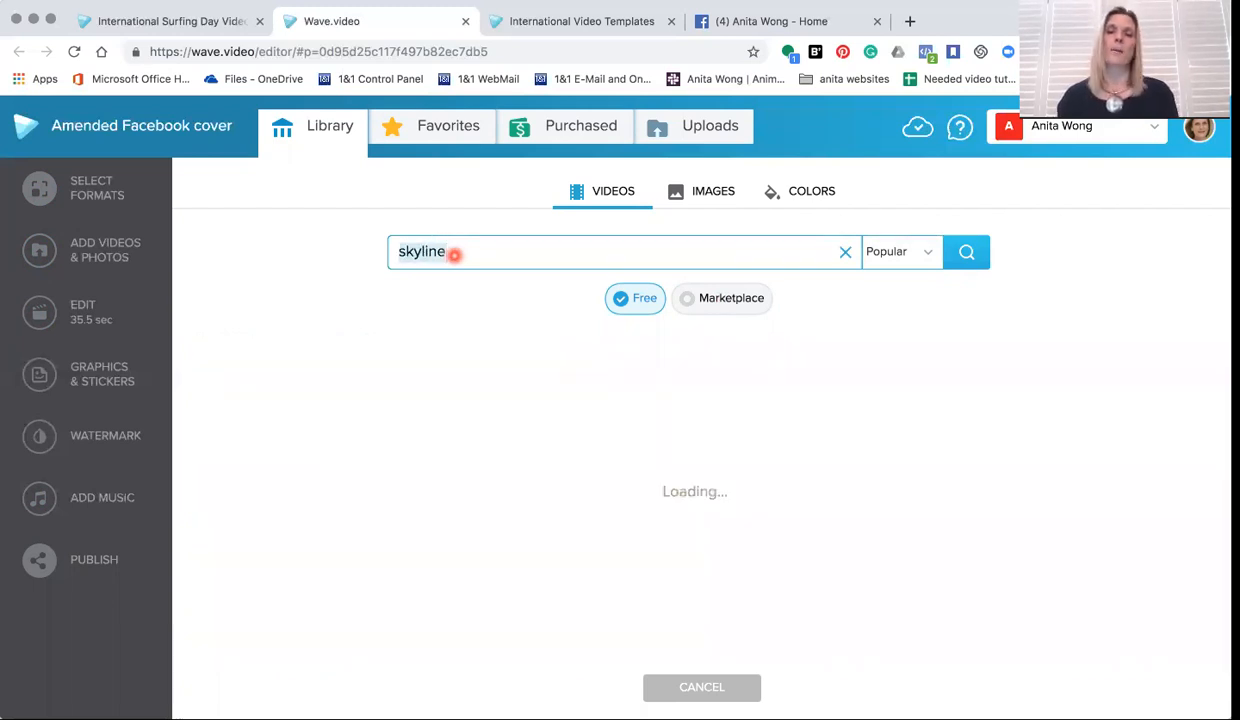
click(615, 199)
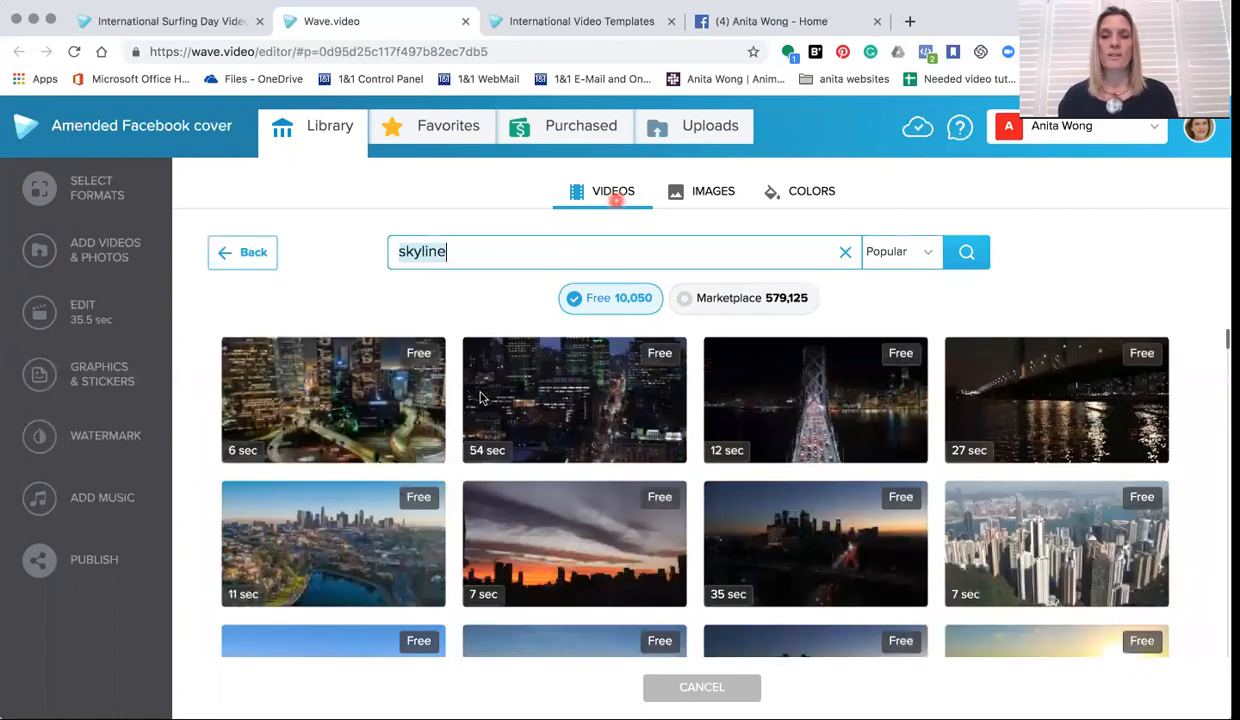
Check the free skyline images and the first skyline video as replacements, and return to editing without replacing the clip.
click(708, 199)
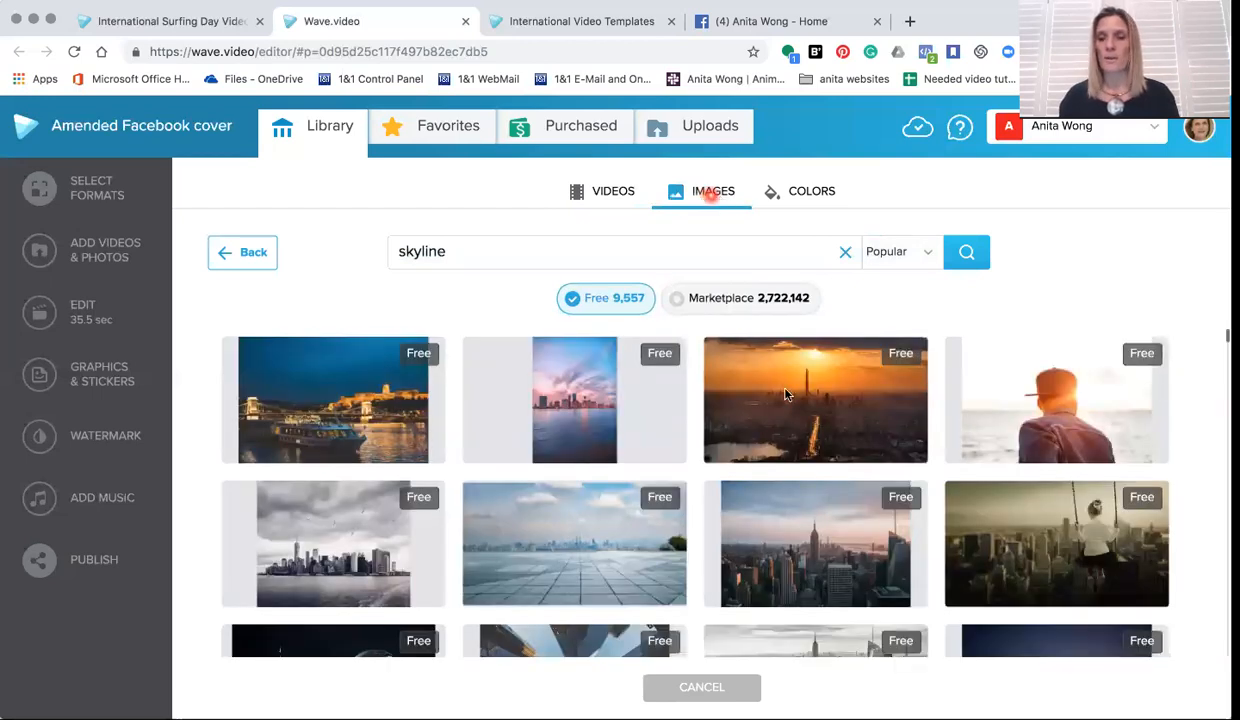
mouse_move(785, 395)
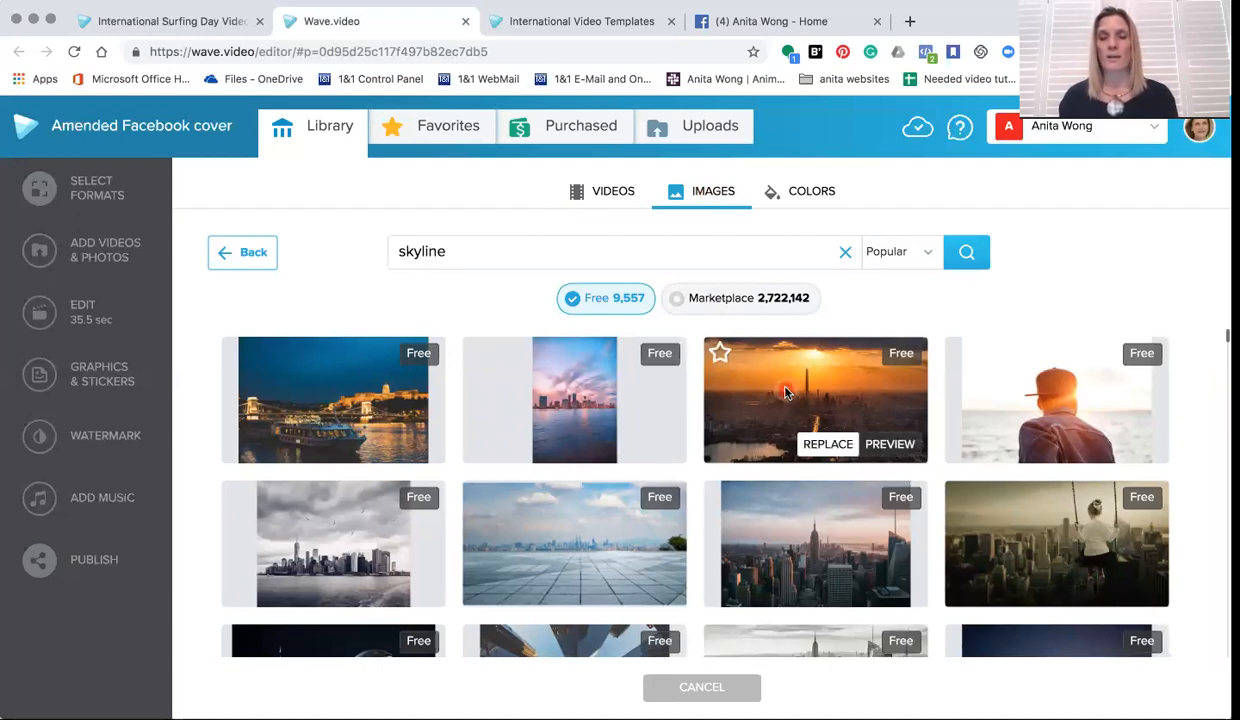
click(613, 197)
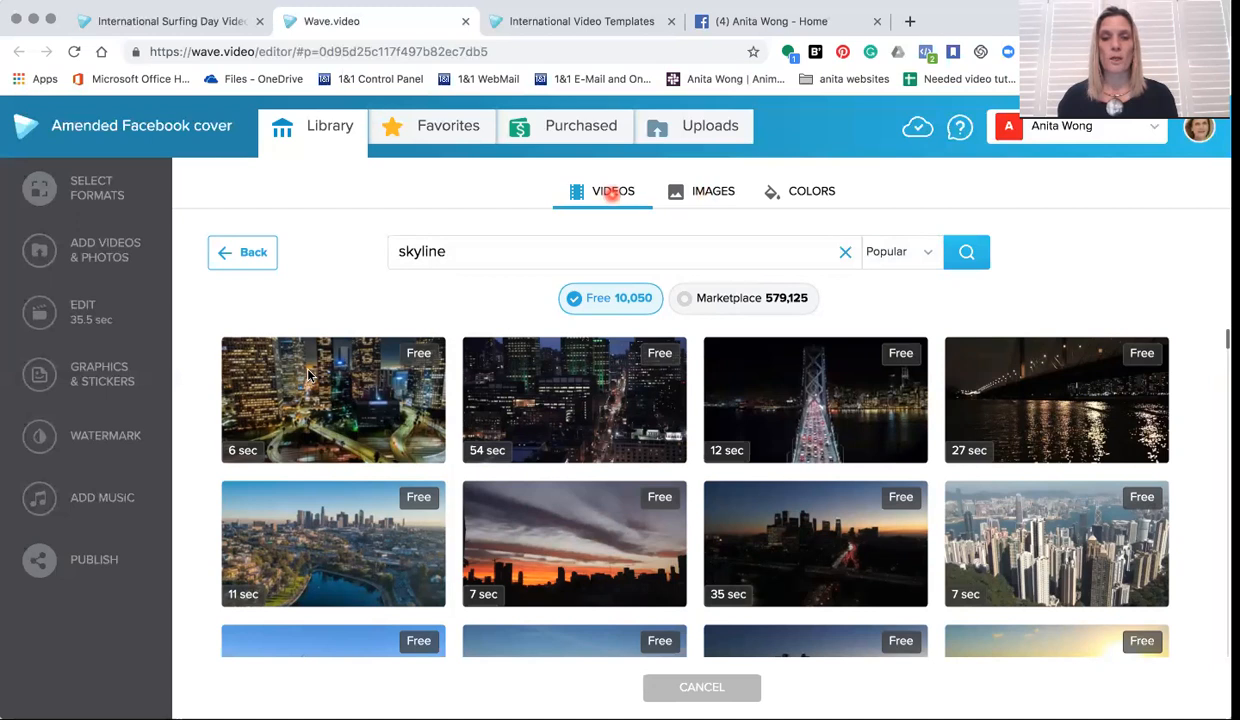
mouse_move(343, 452)
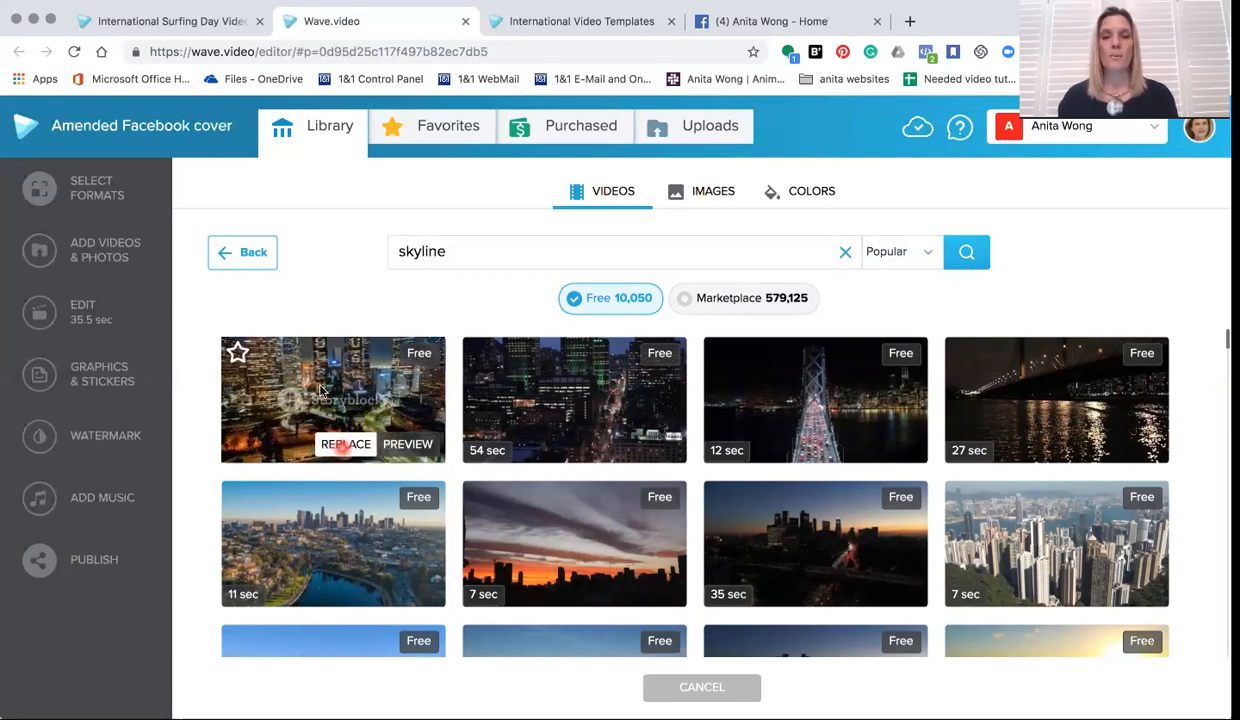
click(91, 319)
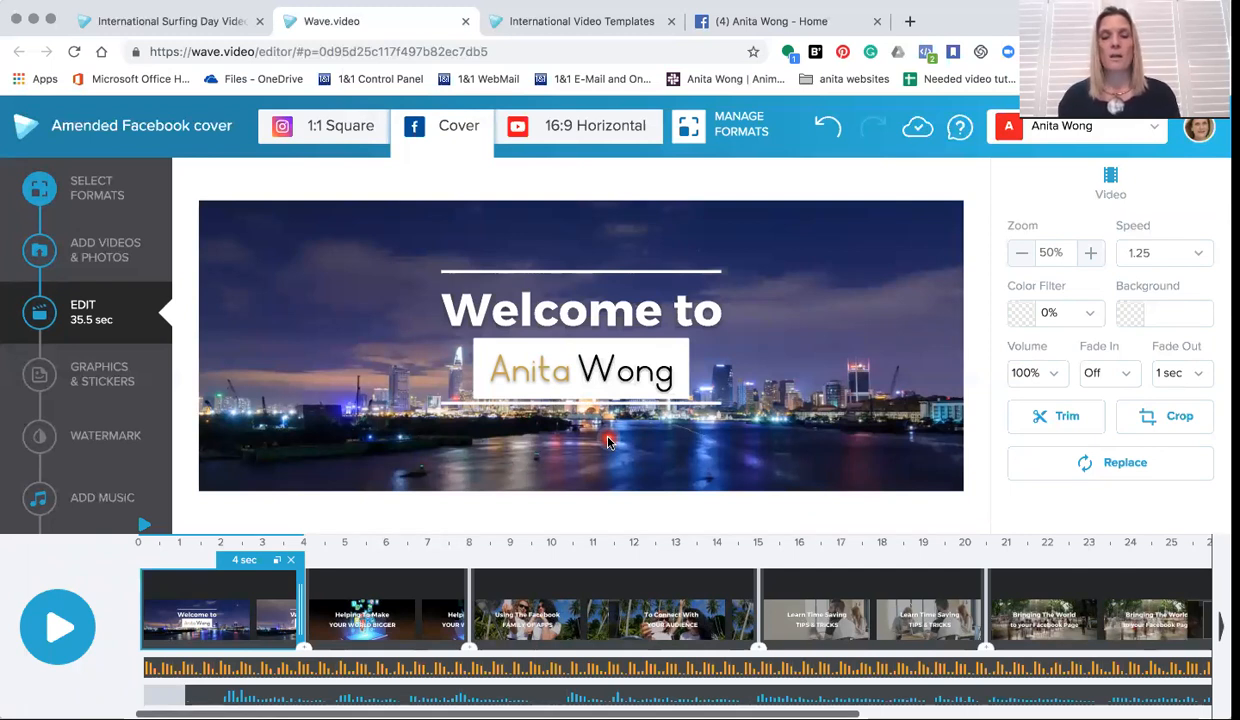
Trim the end of the opening welcome clip so that it lasts 3 seconds.
click(251, 587)
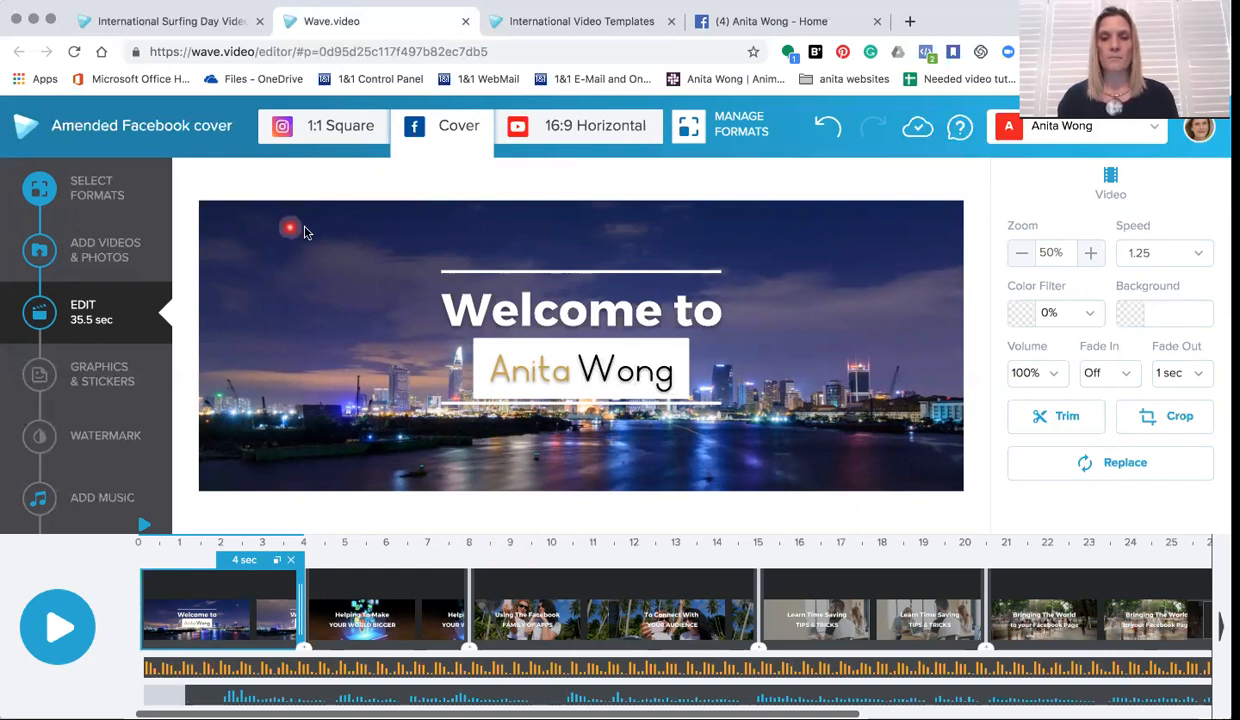
click(1050, 425)
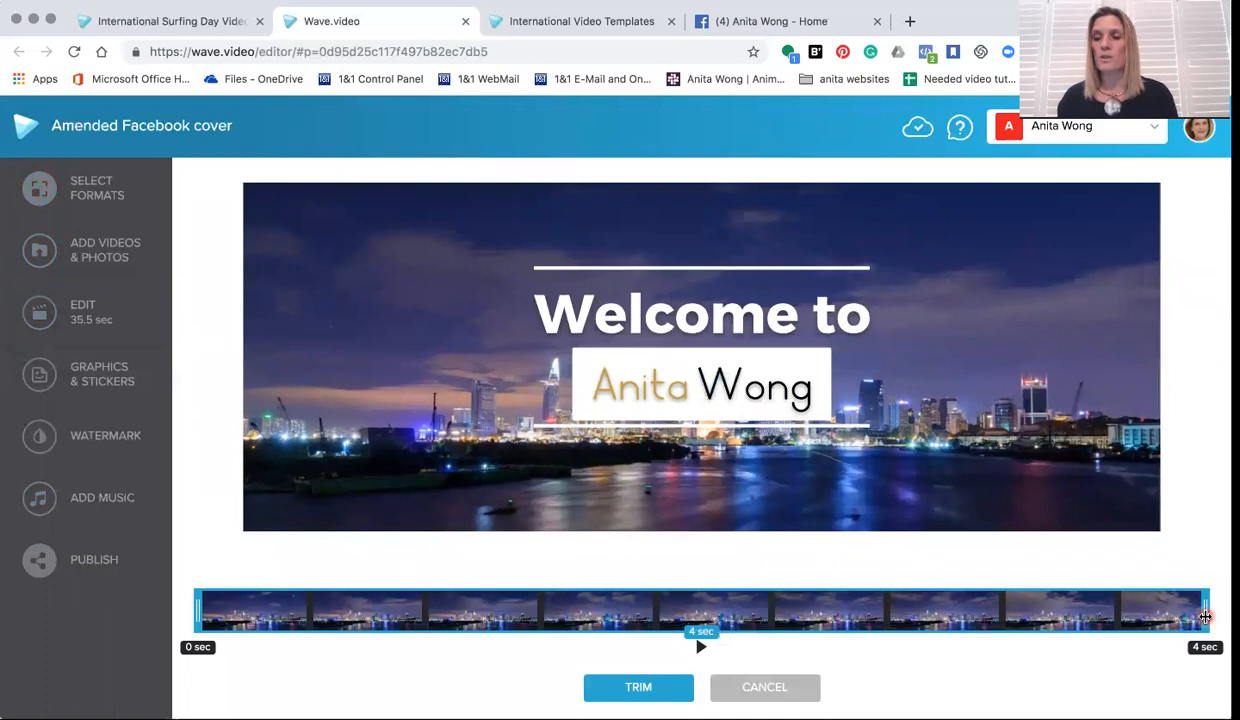
drag(1204, 610, 1013, 610)
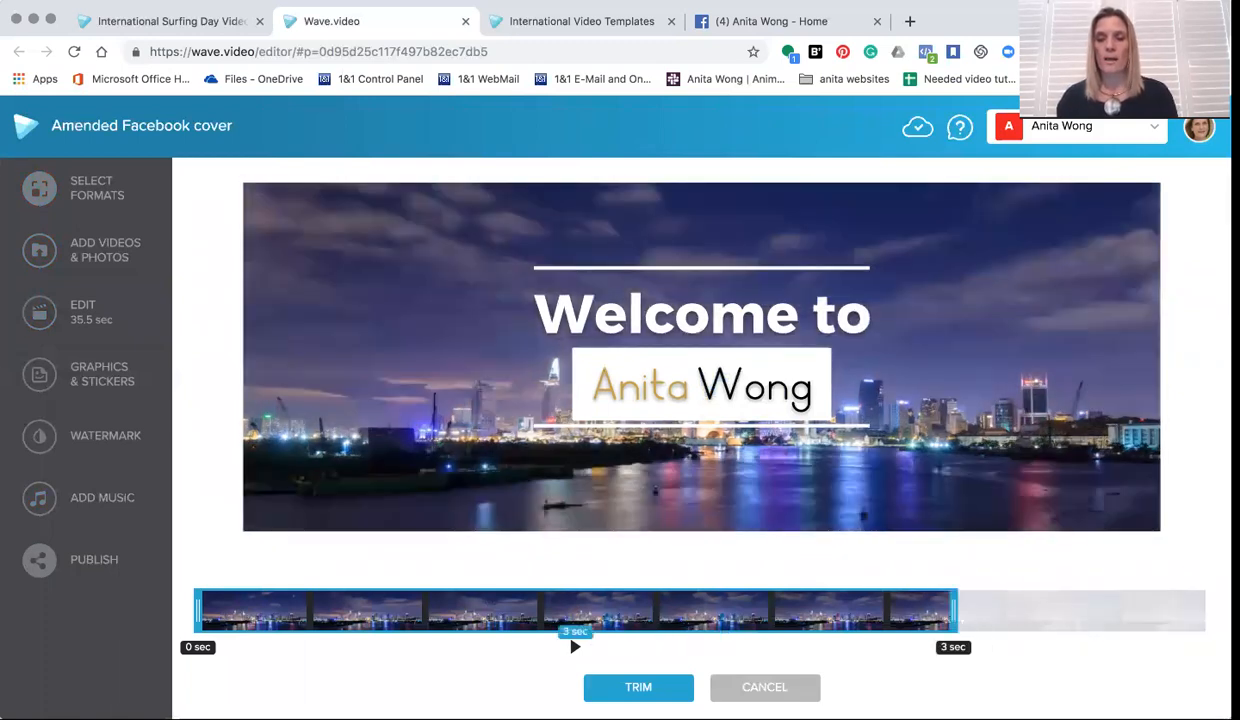
click(640, 690)
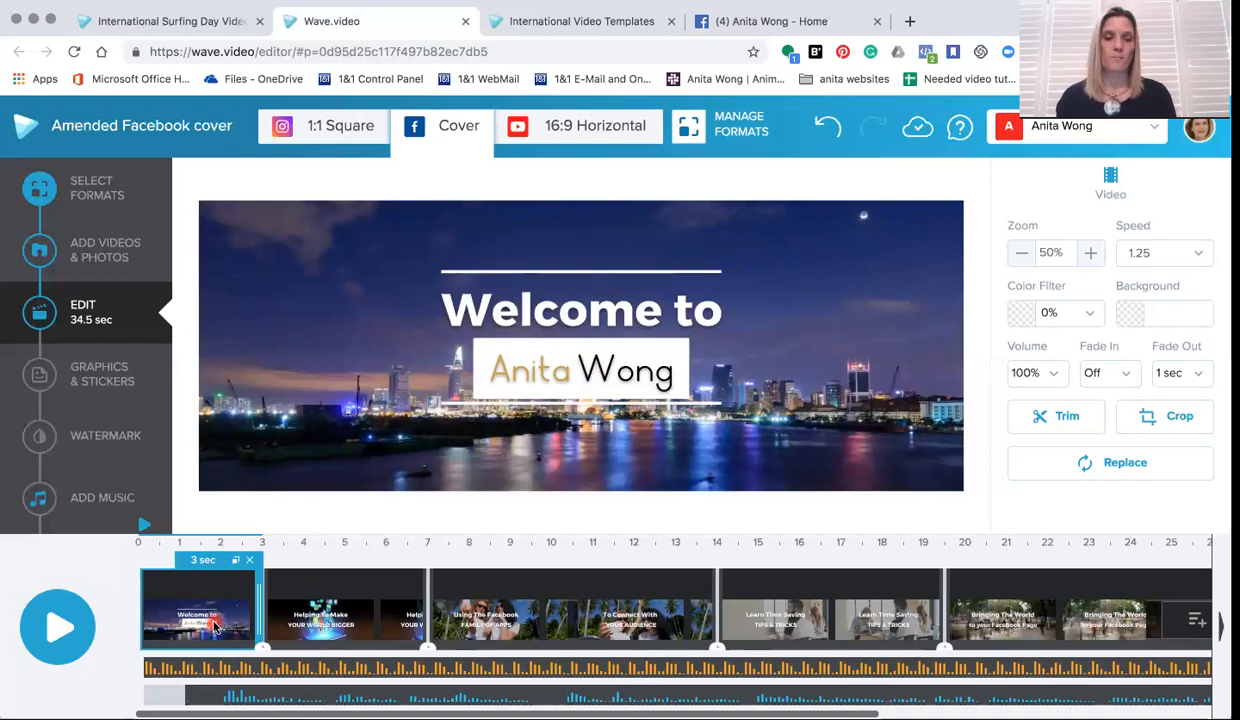
Reopen the opening clip's trim and set its length to 3.5 seconds.
click(1064, 418)
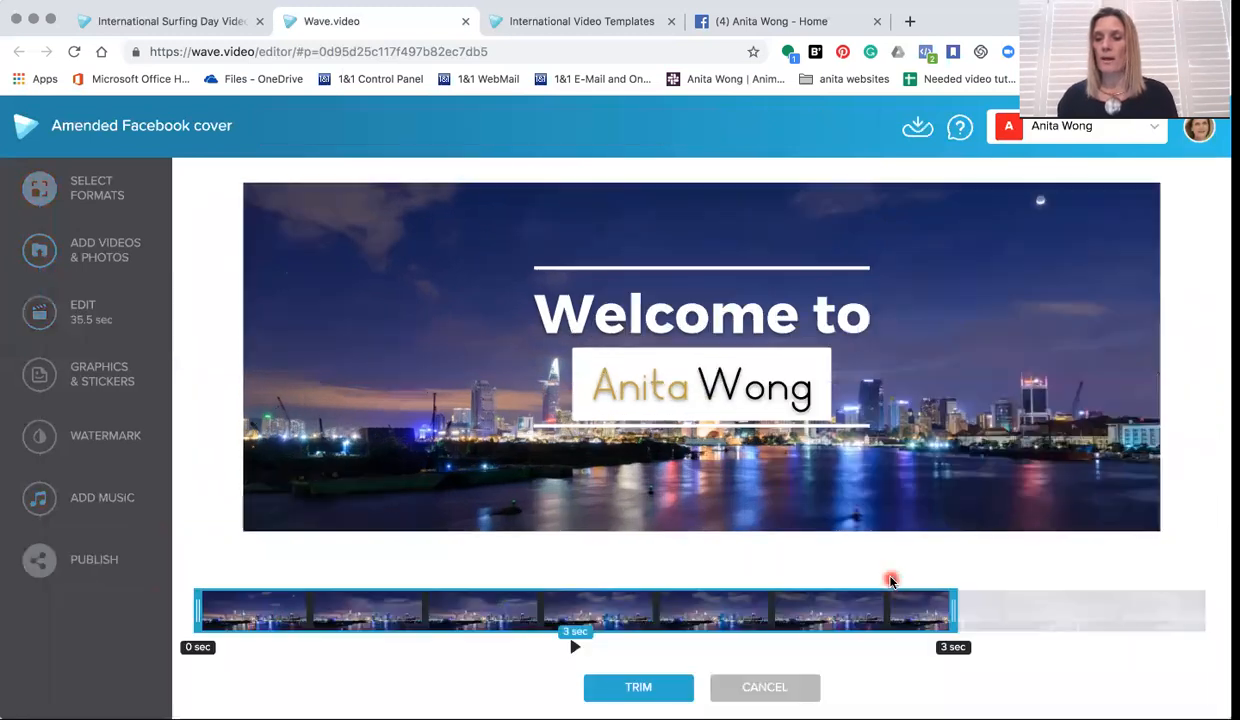
drag(1172, 625, 1077, 609)
click(628, 689)
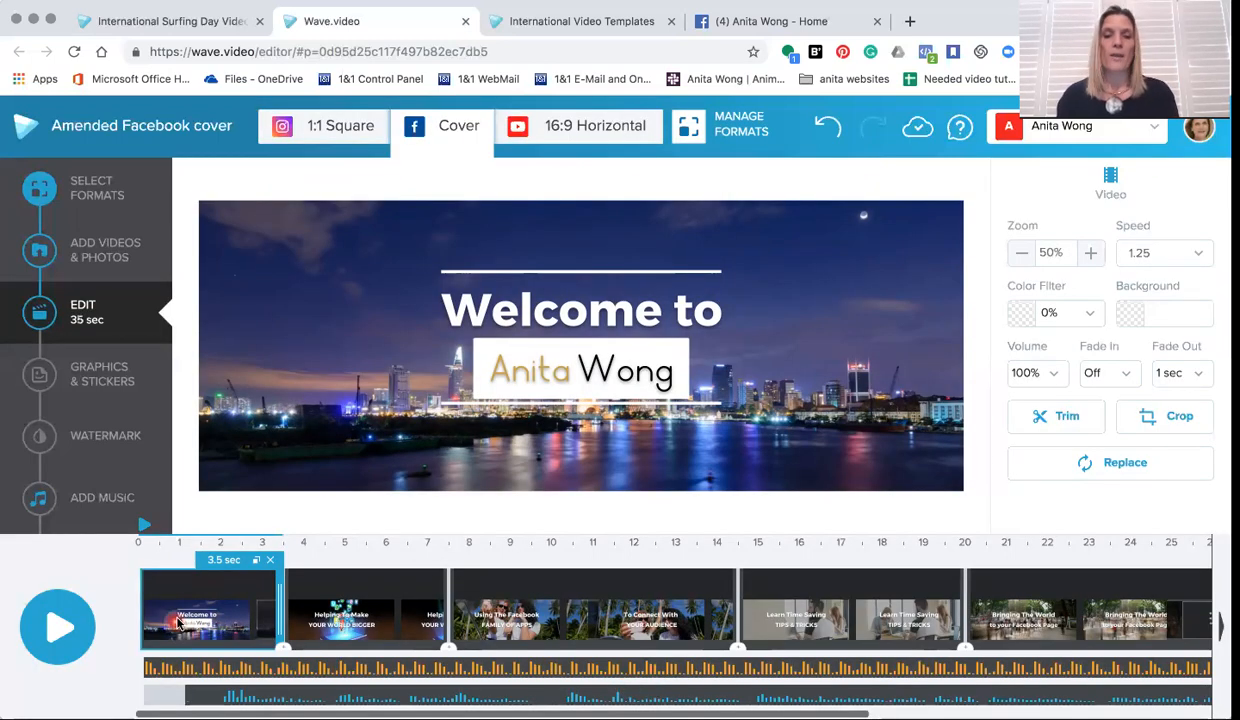
Inspect the font, size and color settings of the "Welcome to" line and the name line below it.
click(190, 622)
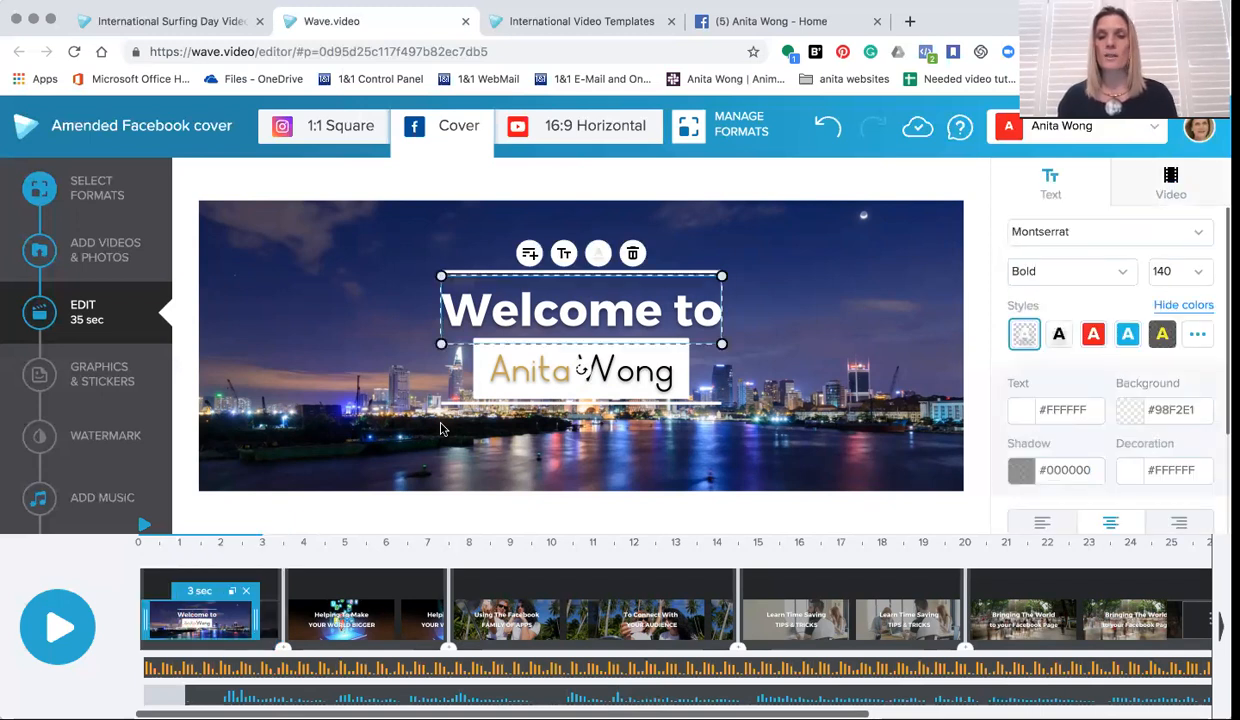
click(486, 311)
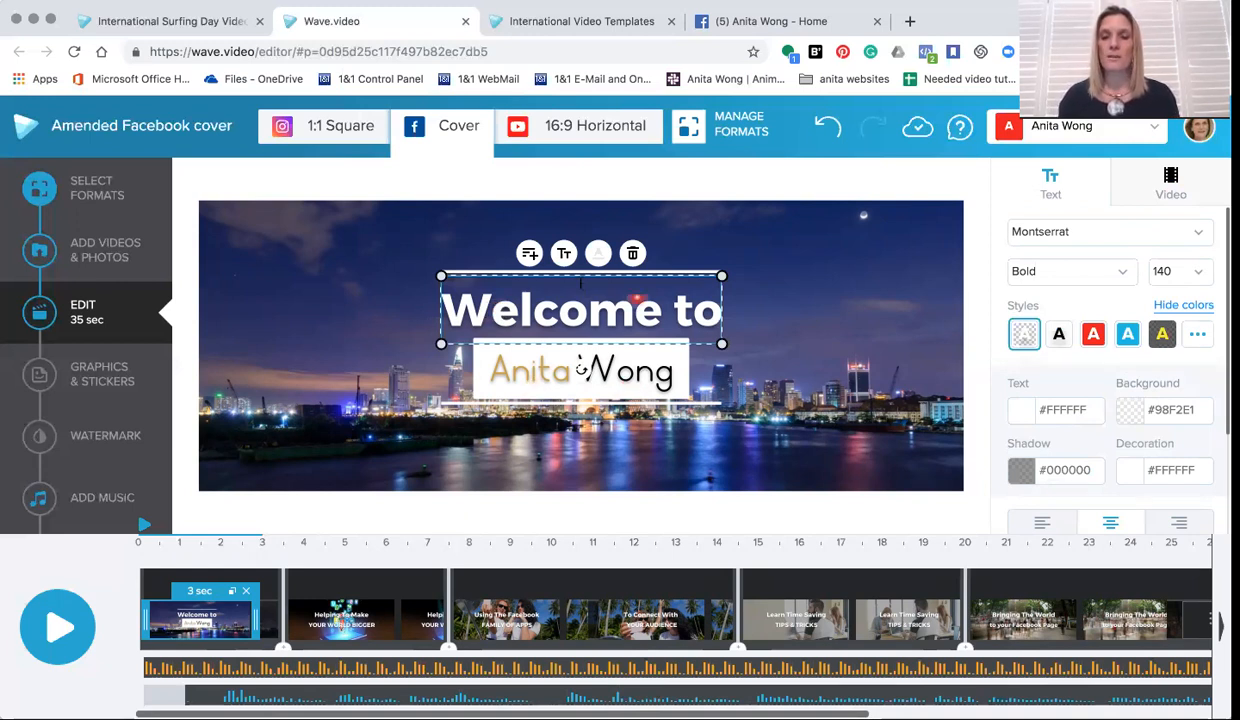
click(478, 385)
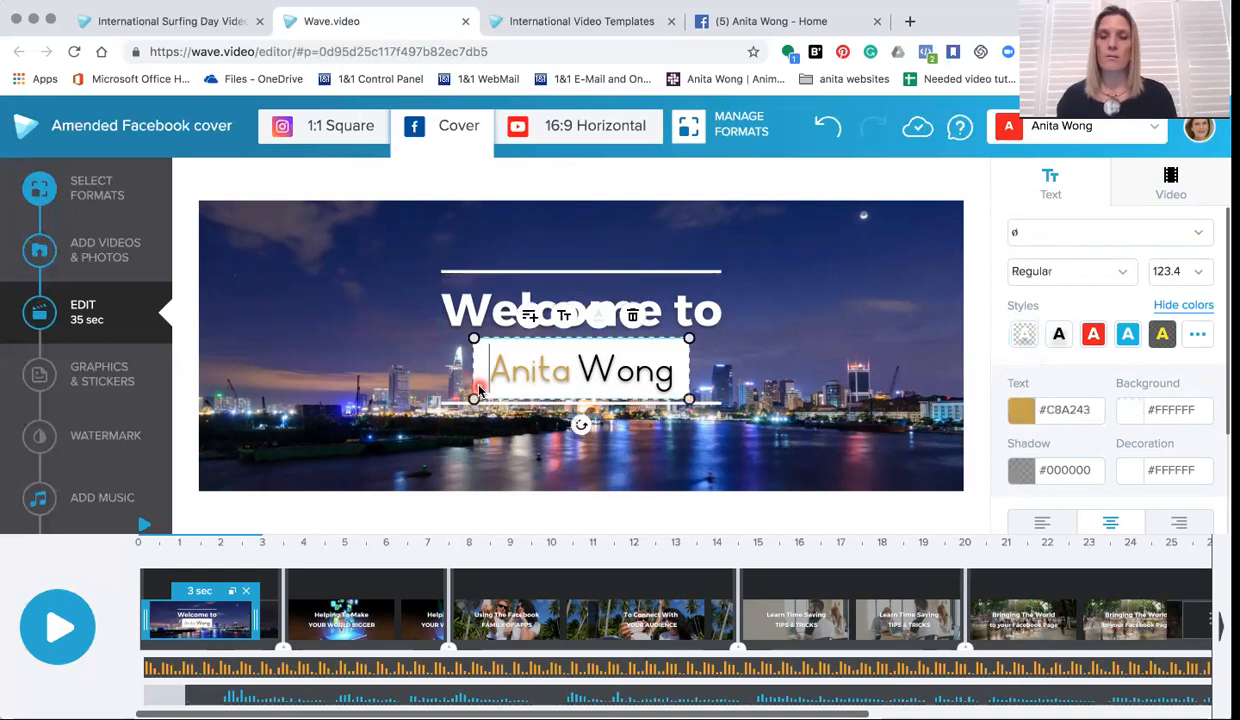
click(458, 311)
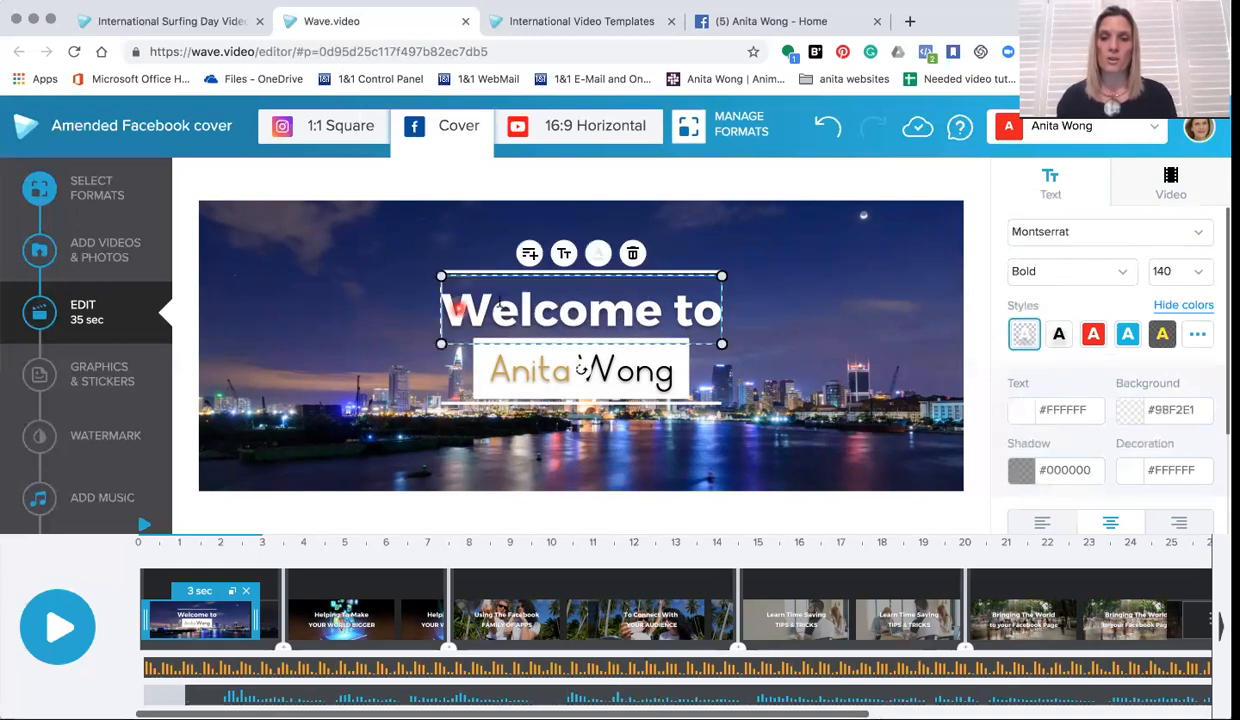
click(505, 399)
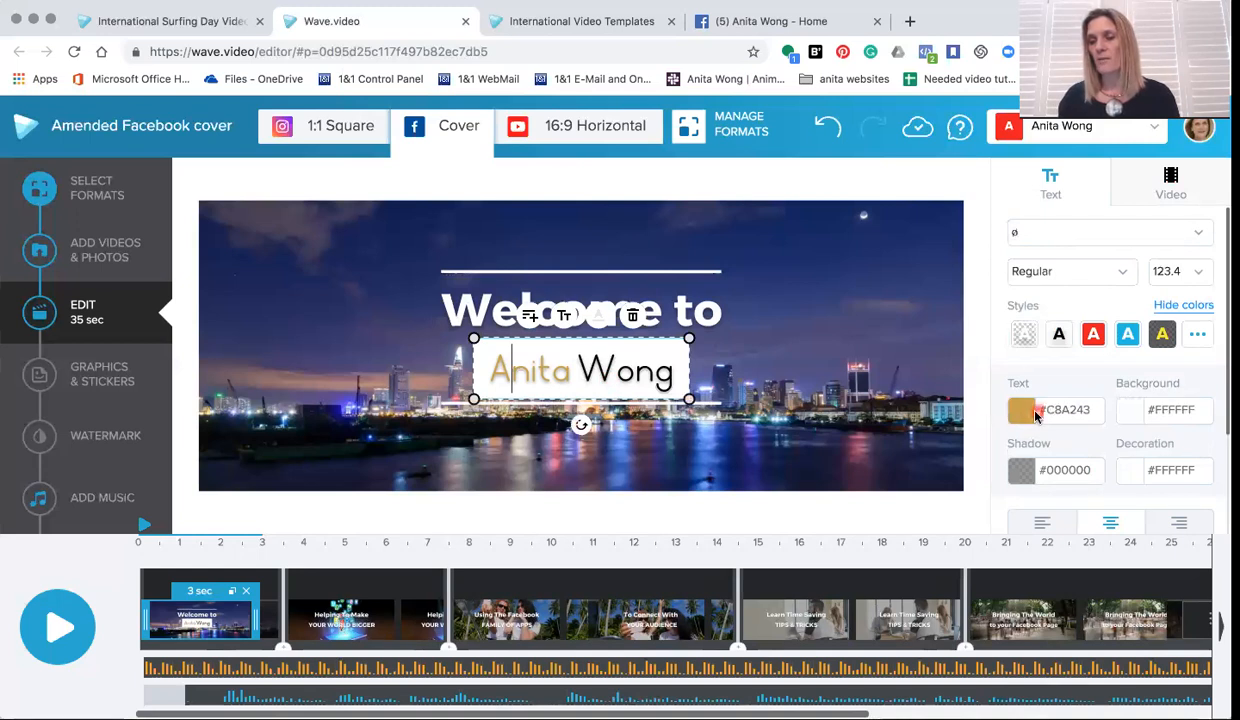
With the text blocks set to Free, move the name line slightly lower on its own.
click(1017, 192)
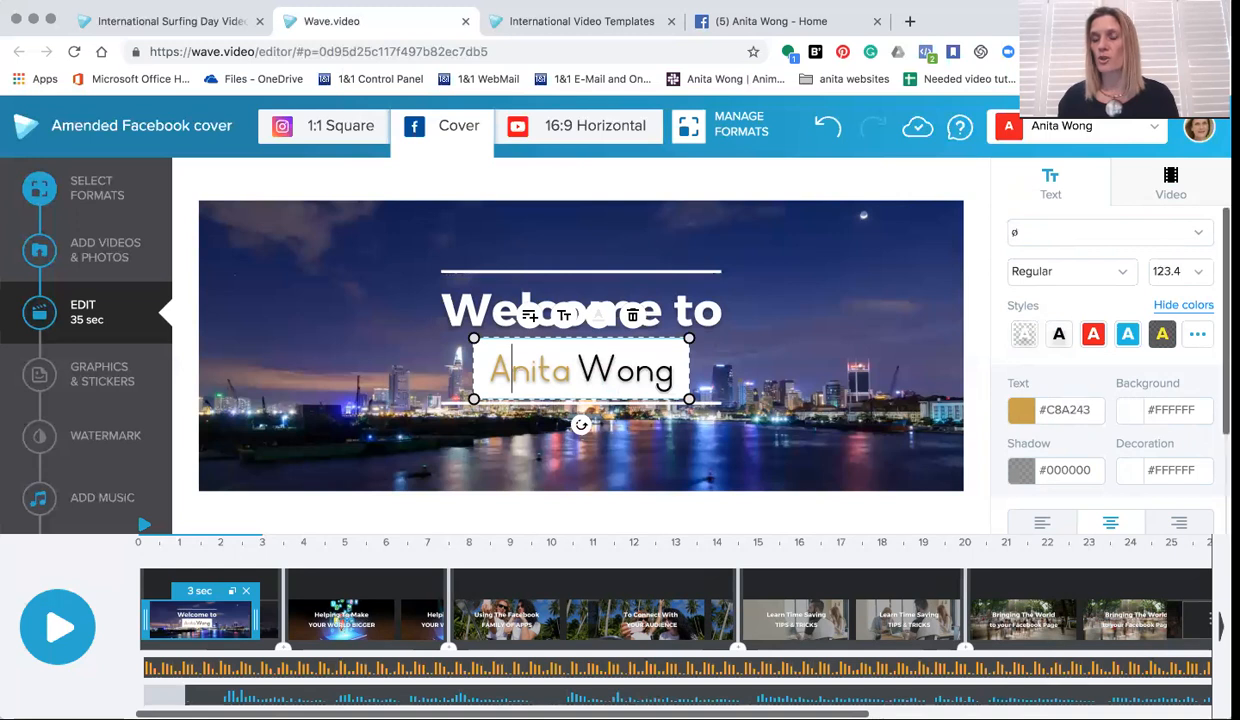
scroll(1221, 380, down, 2)
scroll(1221, 380, down, 2)
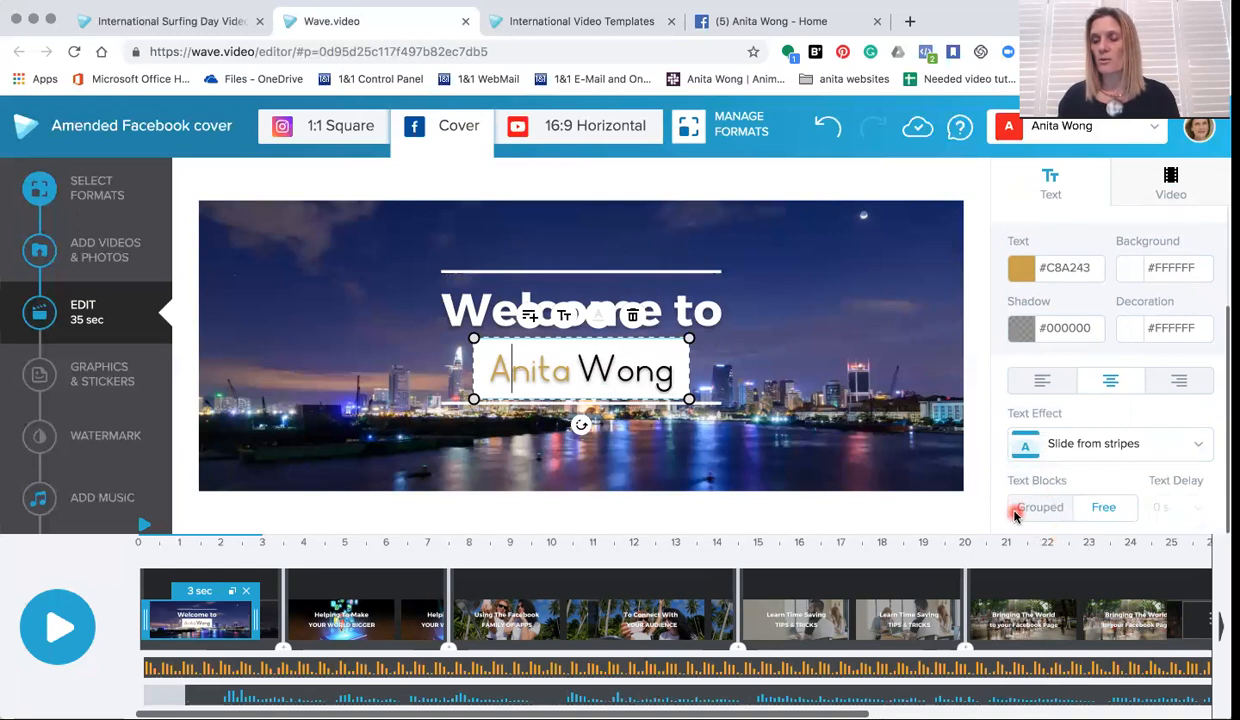
click(1104, 509)
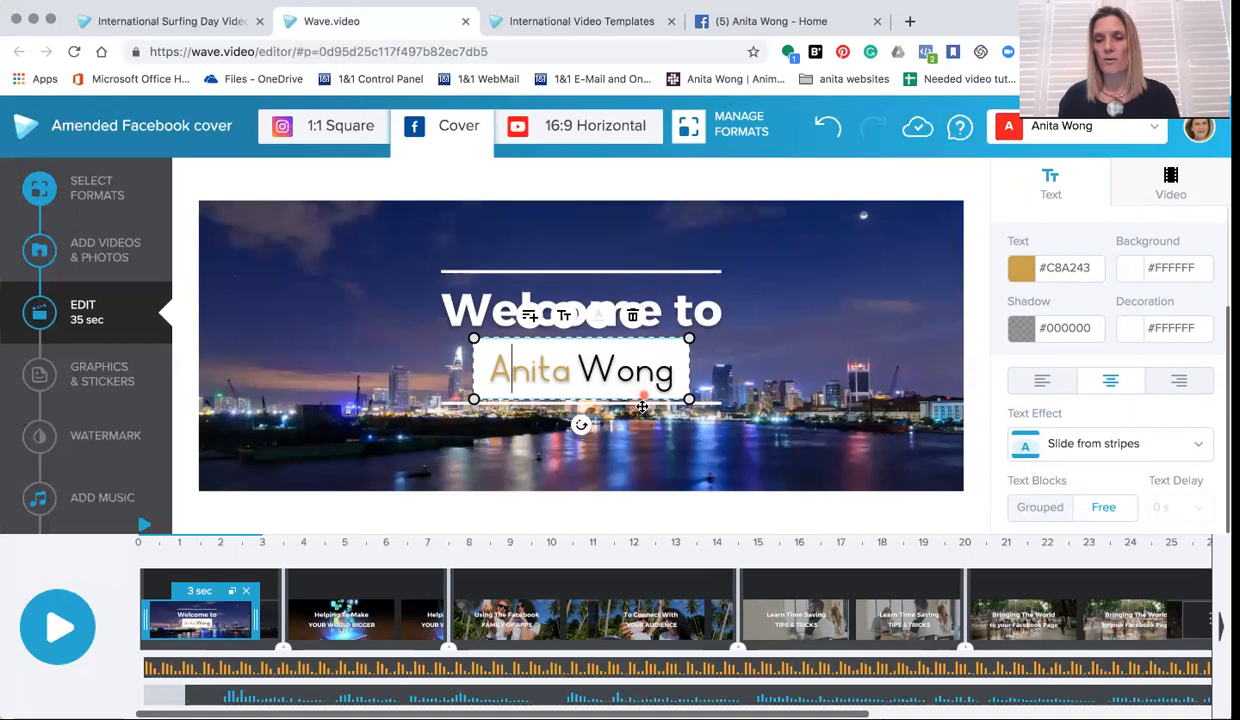
drag(645, 467, 647, 398)
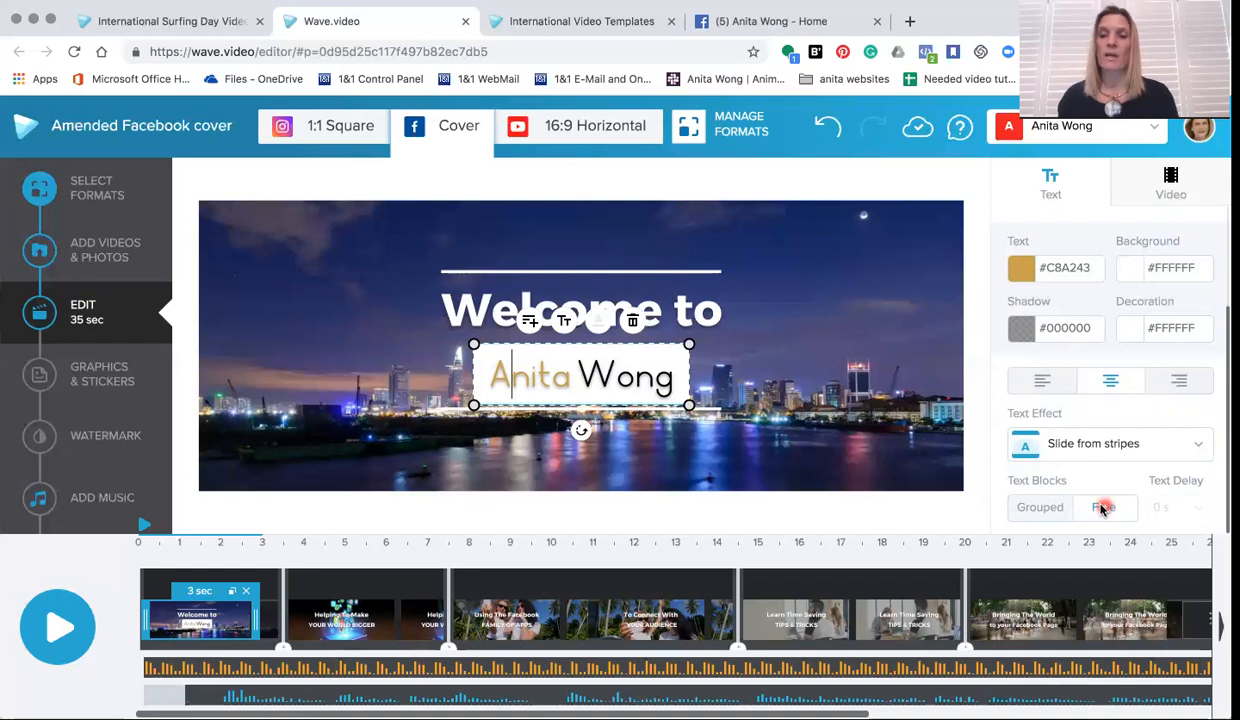
Move both welcome text lines slightly lower together as Grouped text blocks, and set the blocks back to Free.
click(1036, 506)
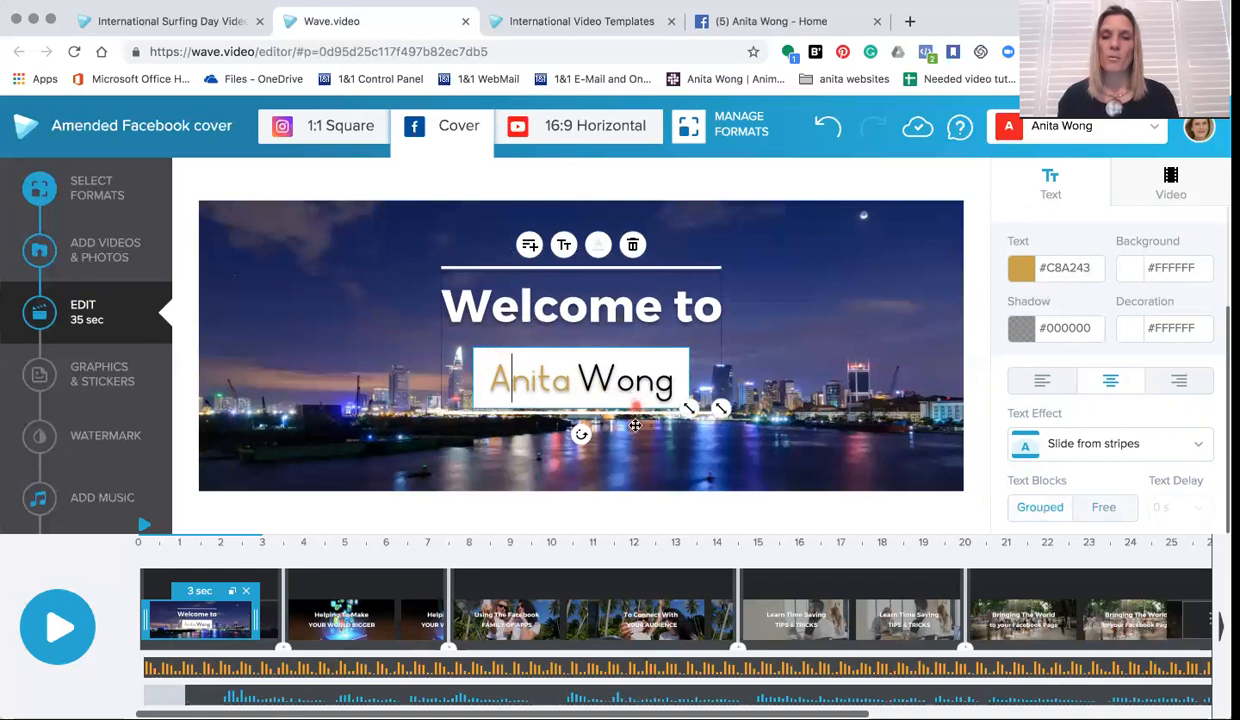
drag(637, 457, 633, 405)
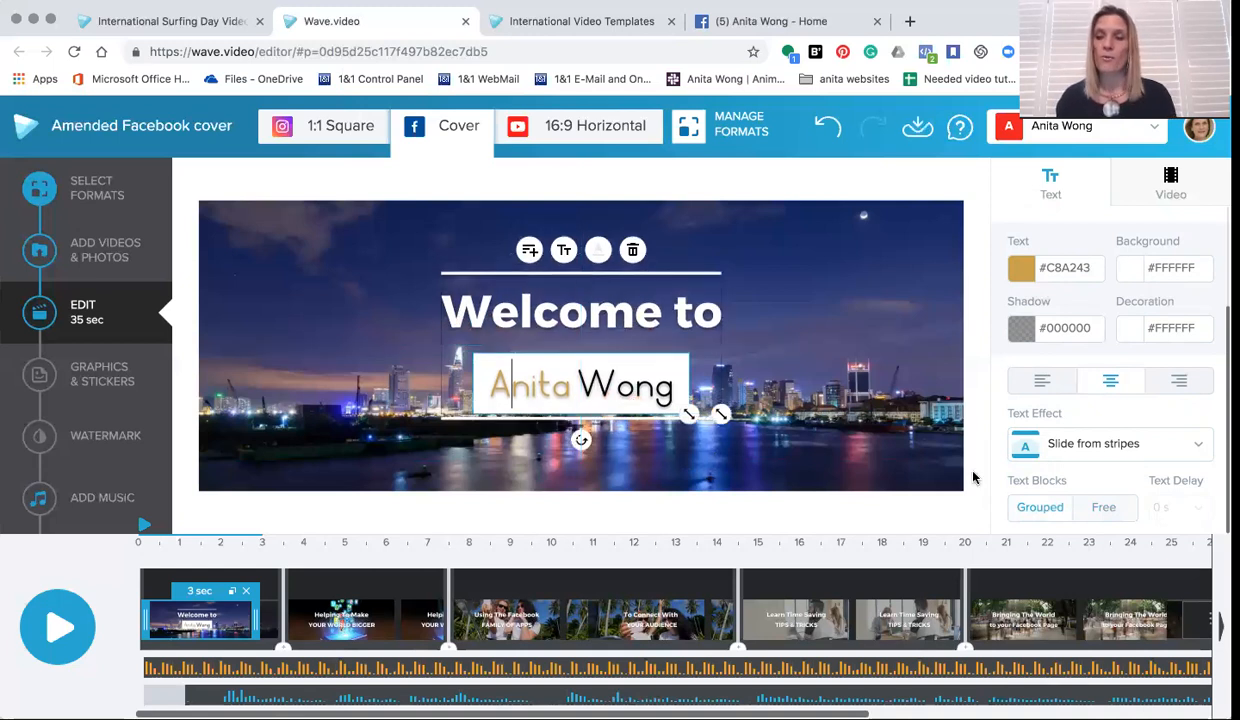
click(1102, 507)
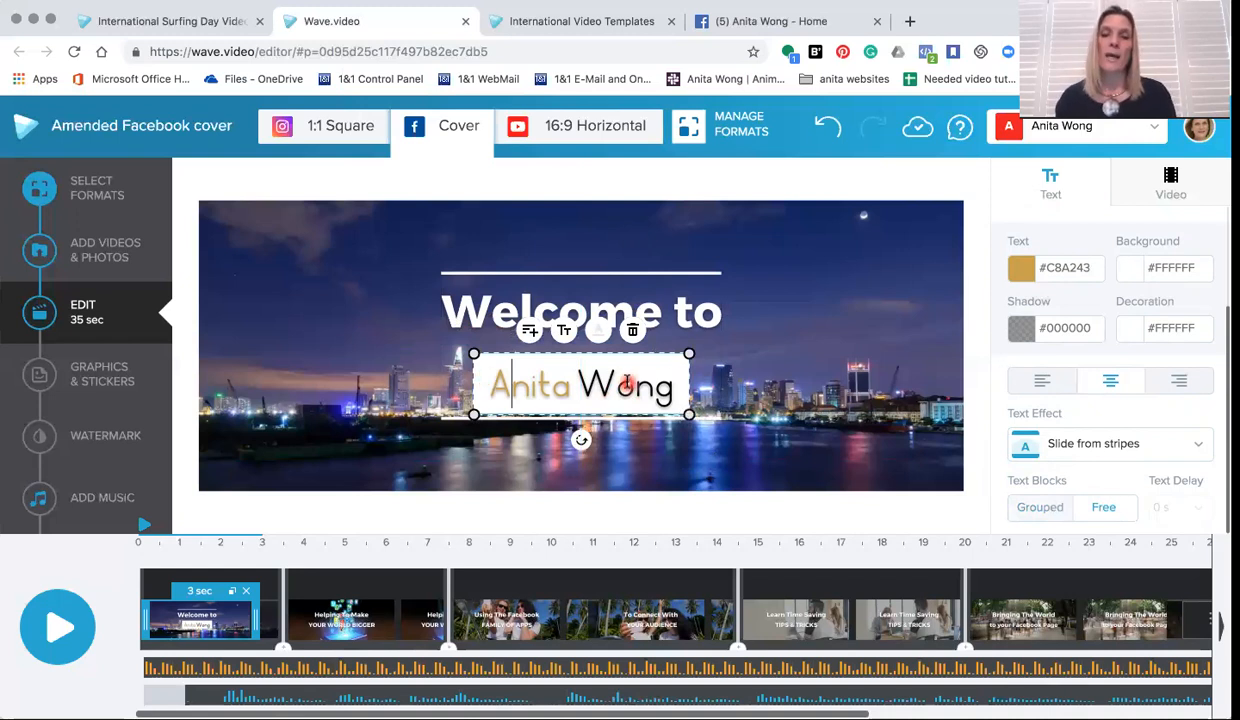
Examine the available fonts and font weights for the "Welcome to" line.
click(600, 311)
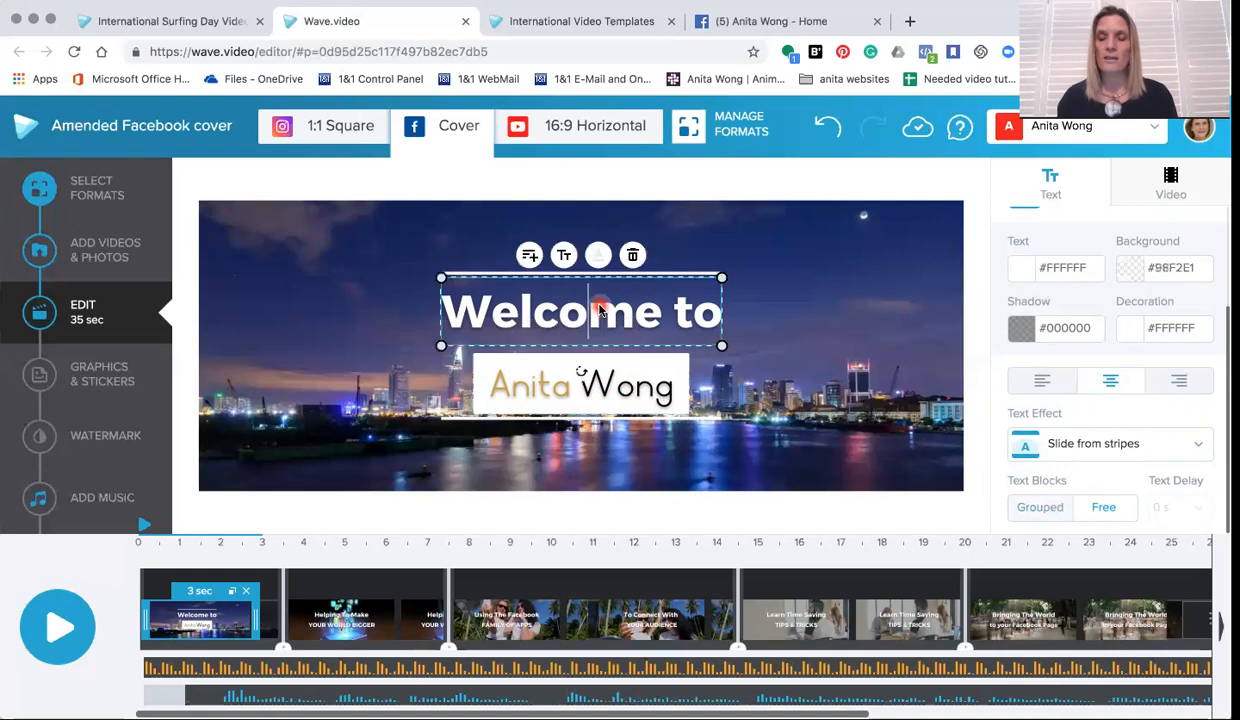
click(1006, 284)
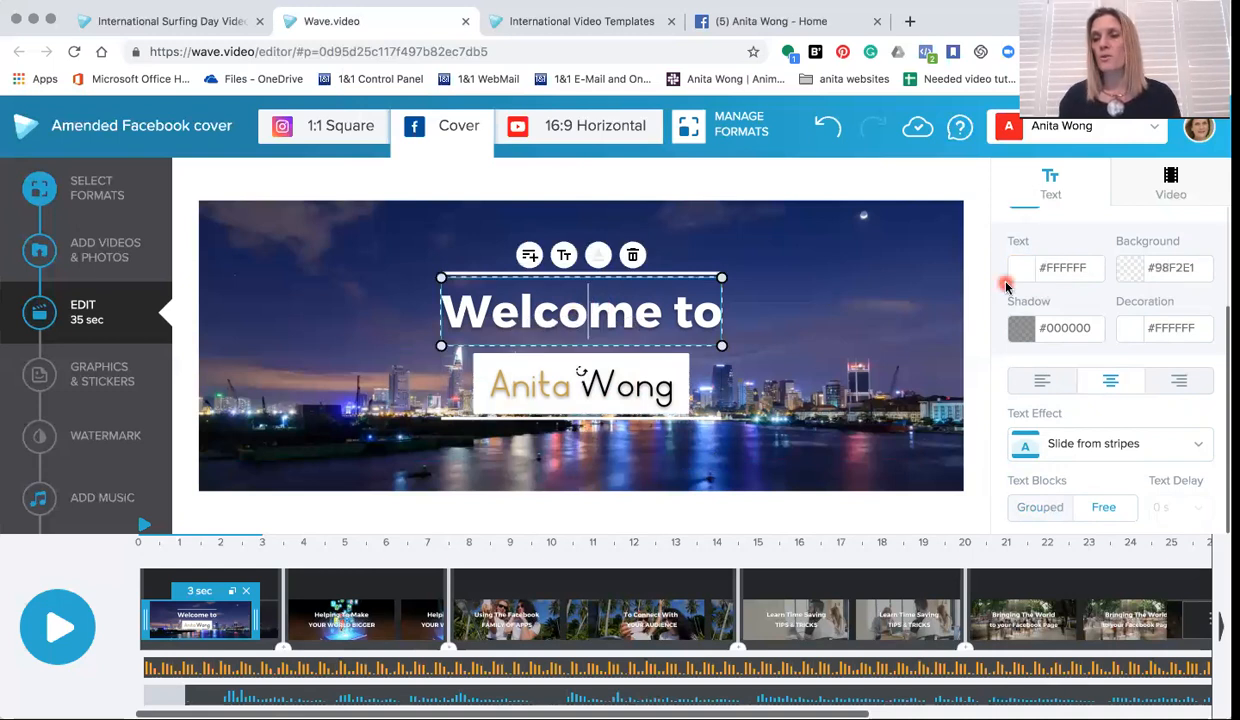
scroll(1006, 284, up, 3)
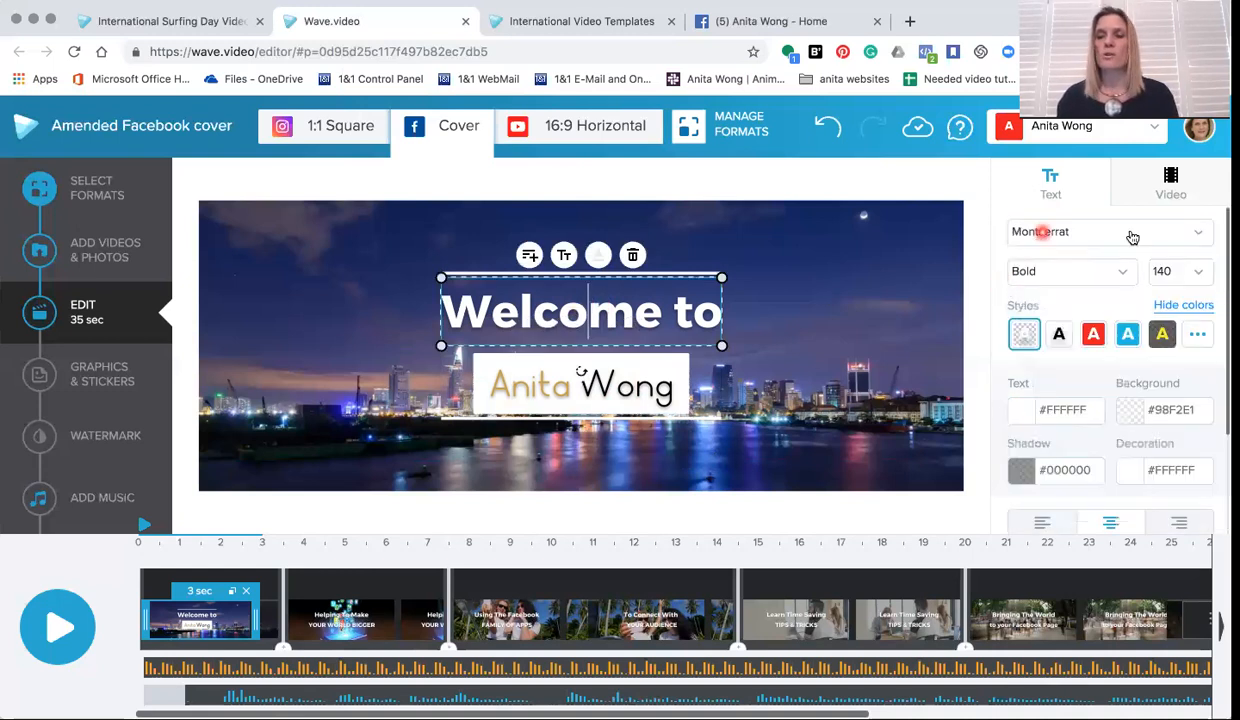
click(1197, 236)
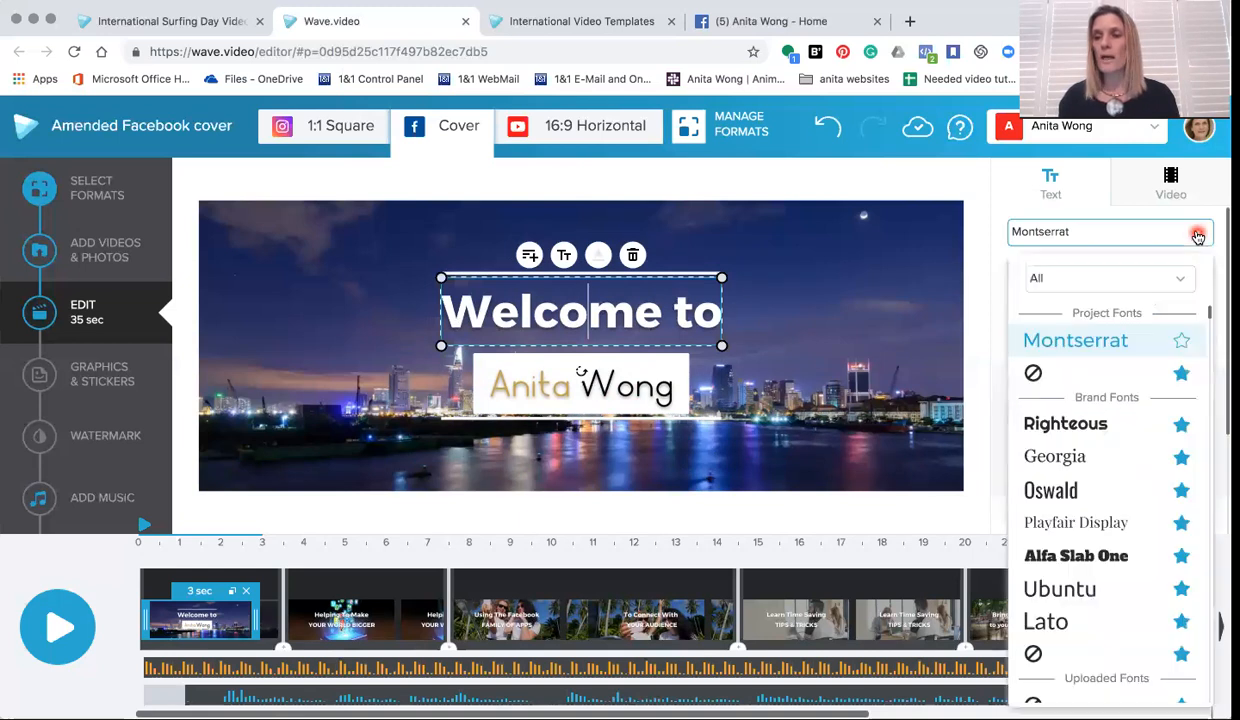
click(1197, 236)
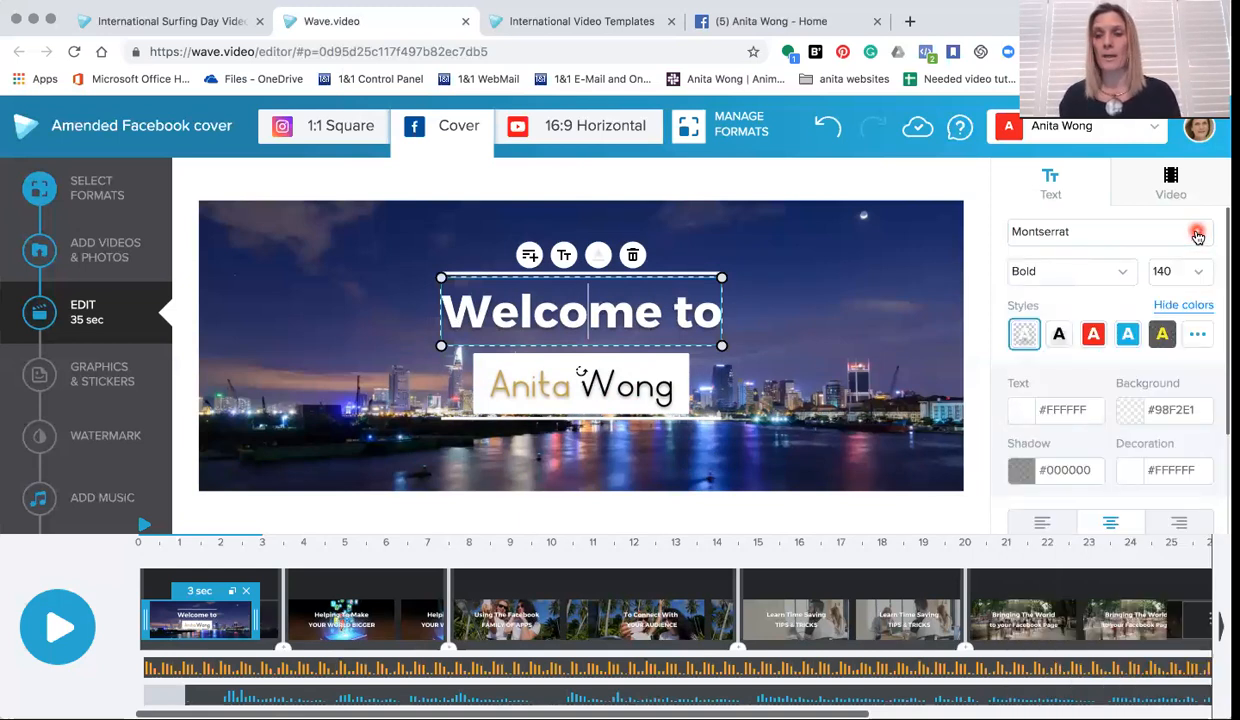
click(1119, 278)
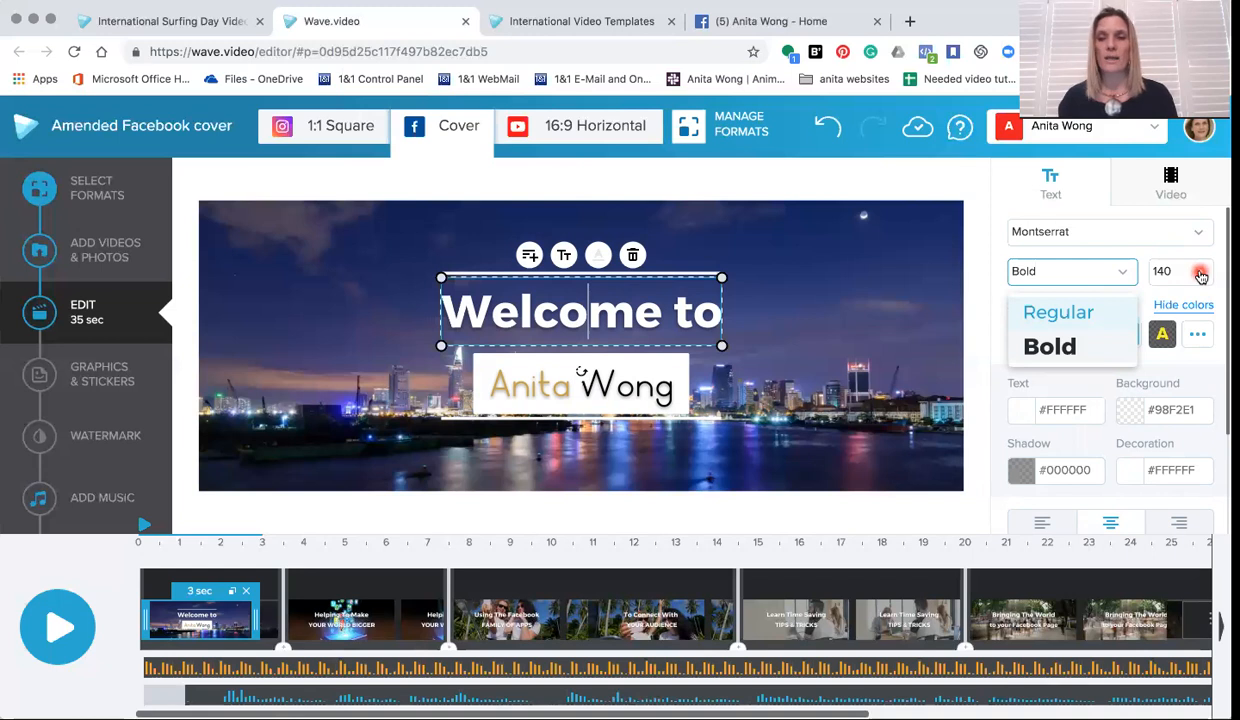
click(992, 262)
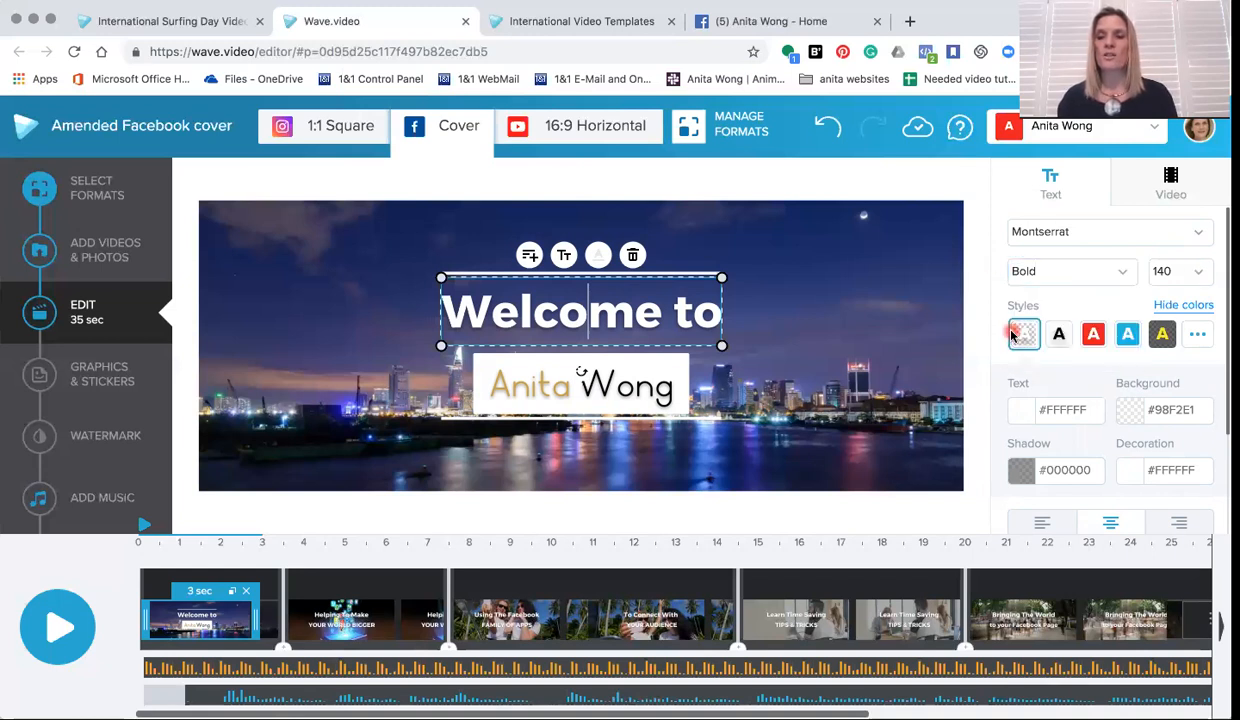
Review the brand and default text styles for the "Welcome to" line, along with its text and background colors.
click(1193, 336)
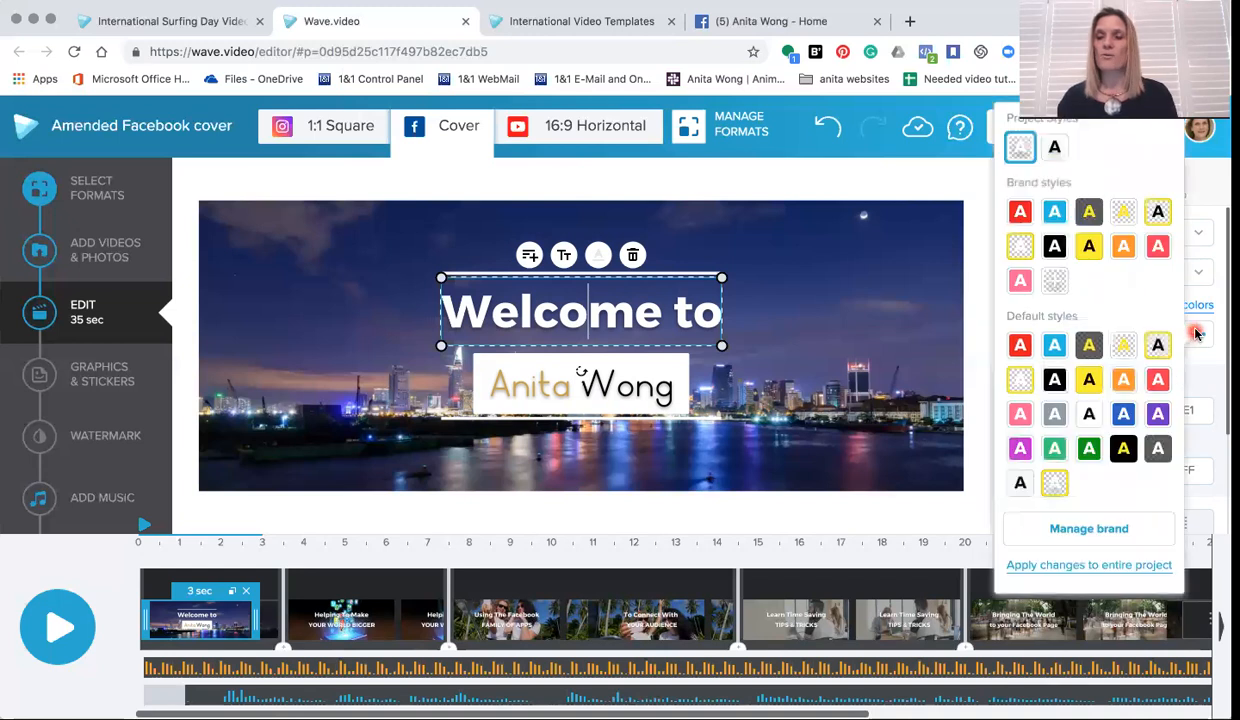
click(980, 343)
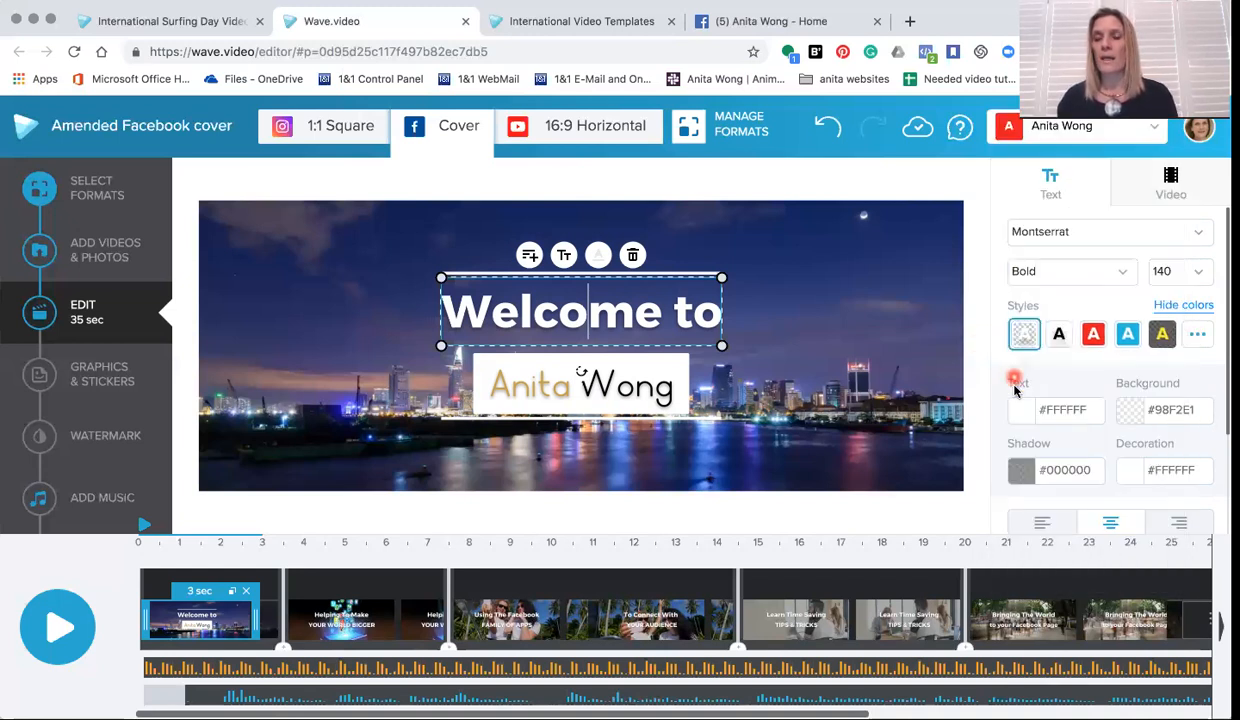
click(1021, 415)
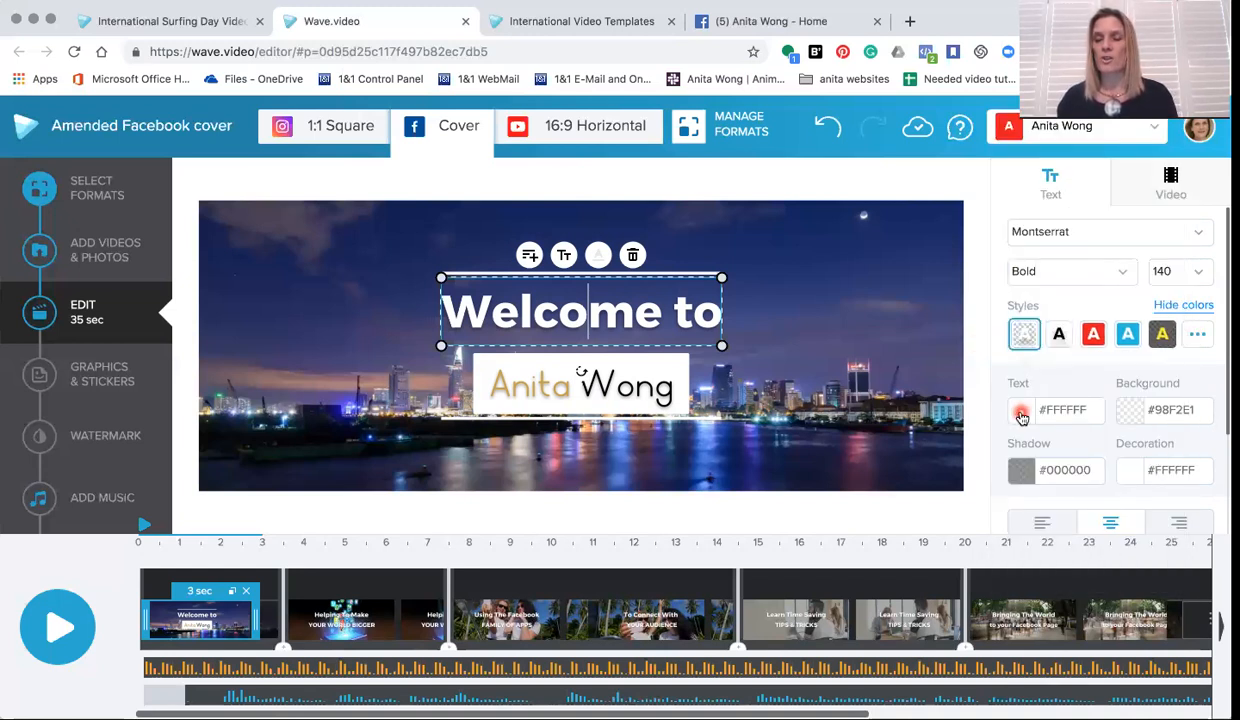
click(1125, 418)
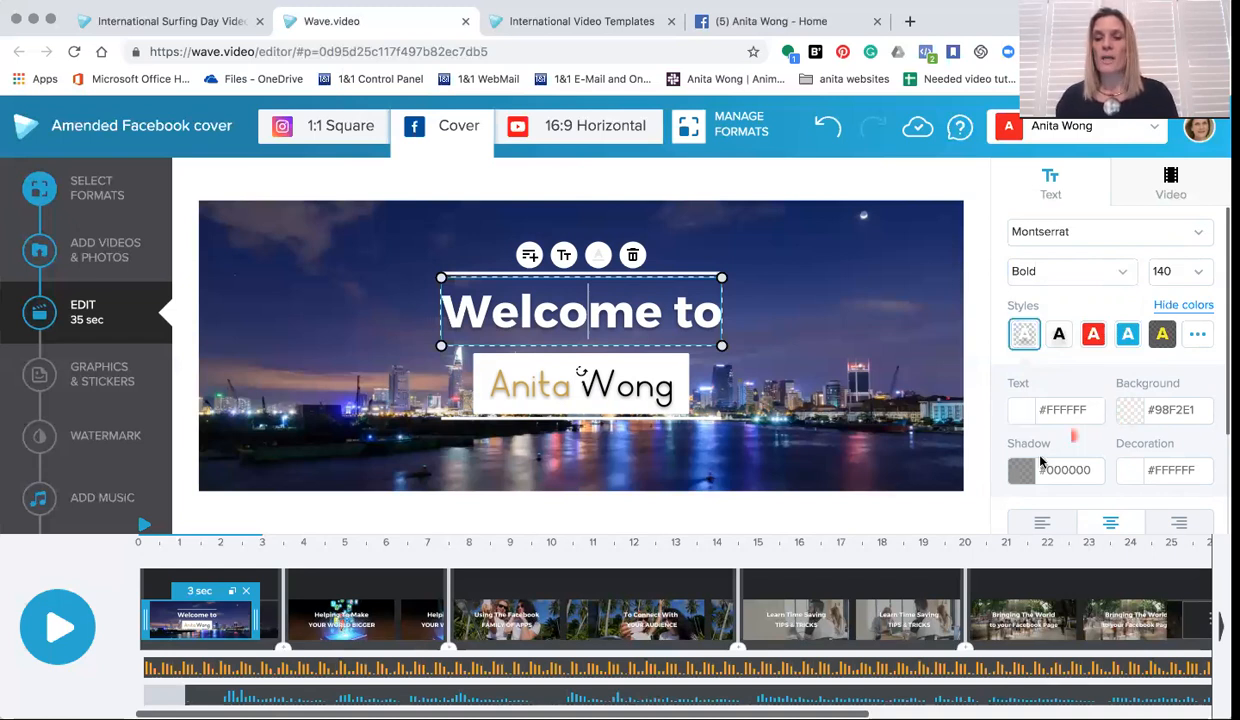
click(581, 373)
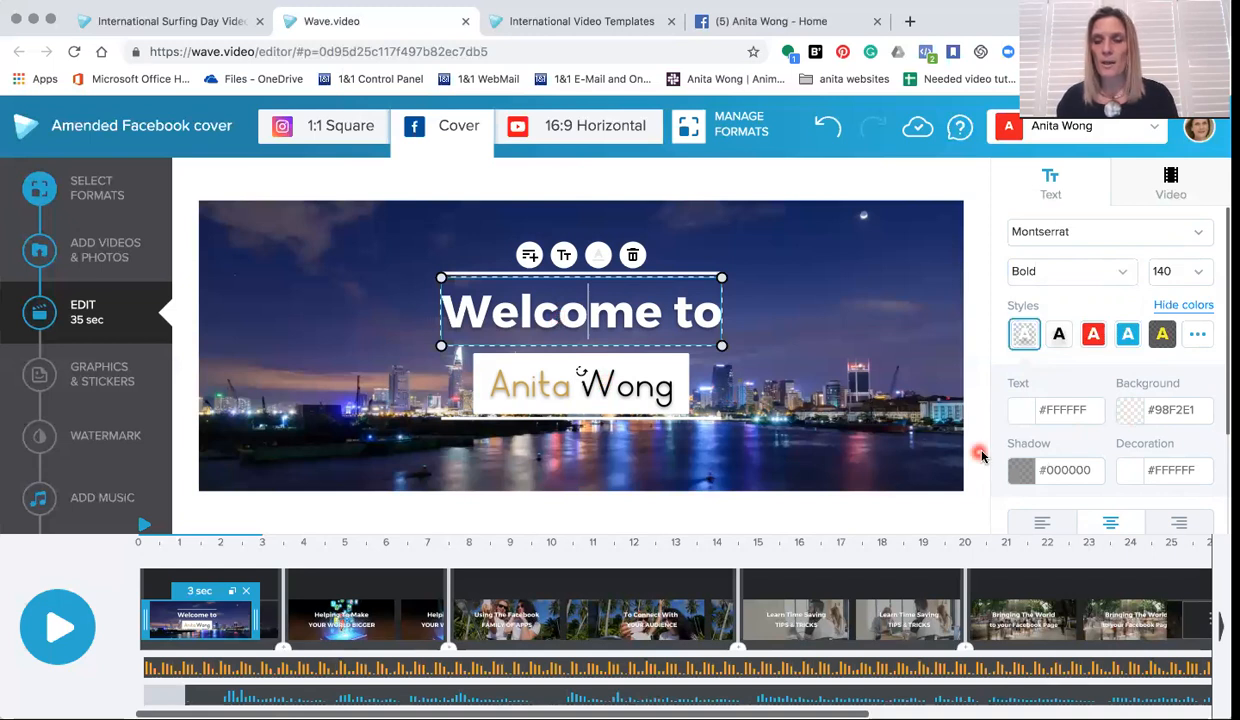
Try a pink #E8094F shadow on the "Welcome to" line.
click(1019, 477)
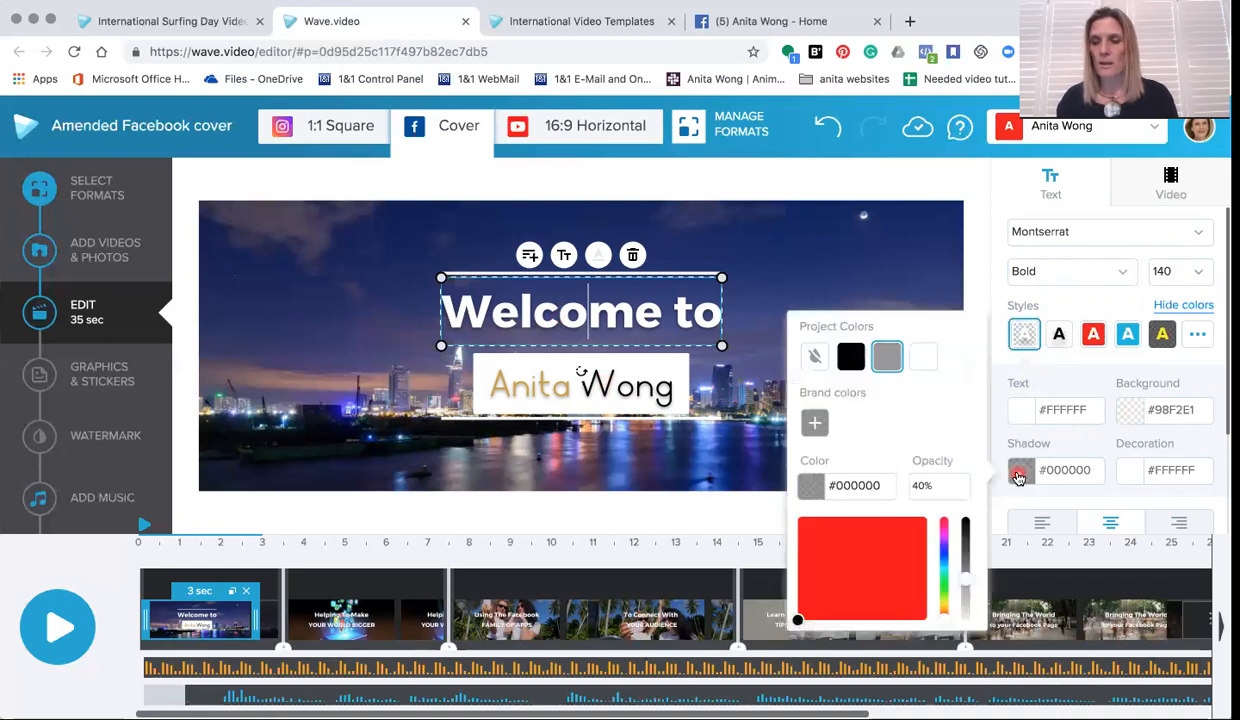
click(922, 499)
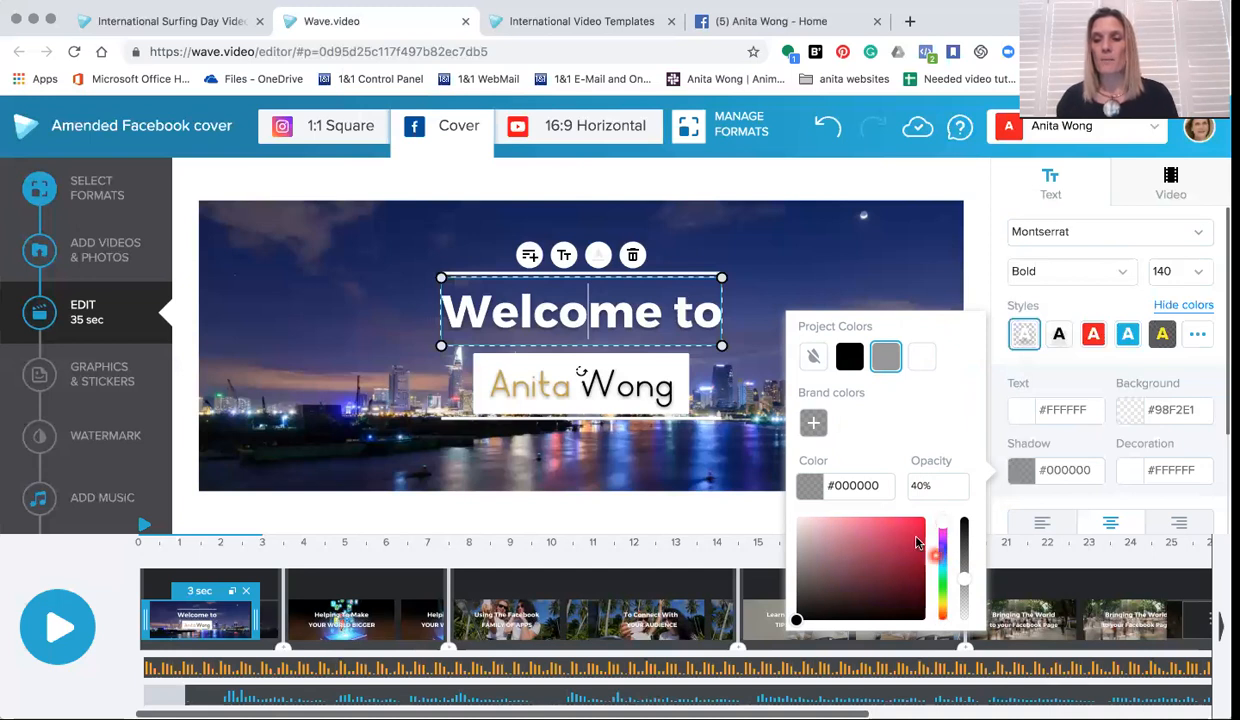
click(920, 528)
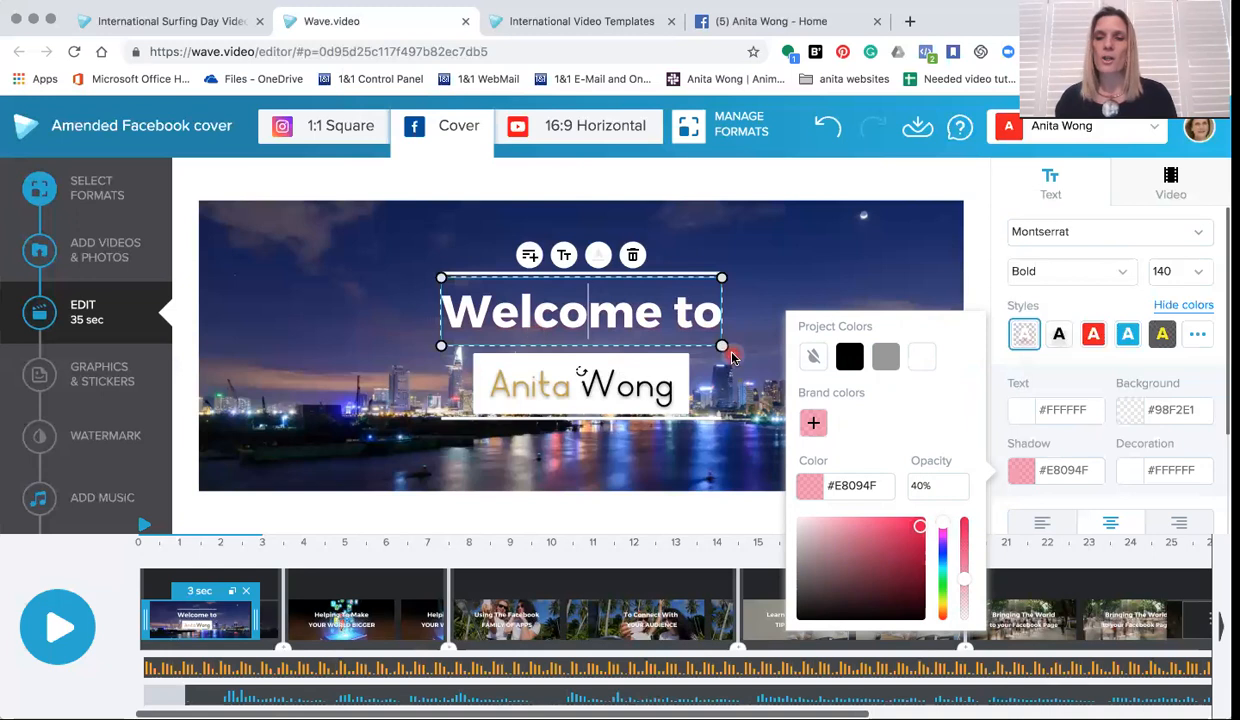
Set the "Welcome to" line's shadow to black #000000 with 35% opacity.
click(853, 362)
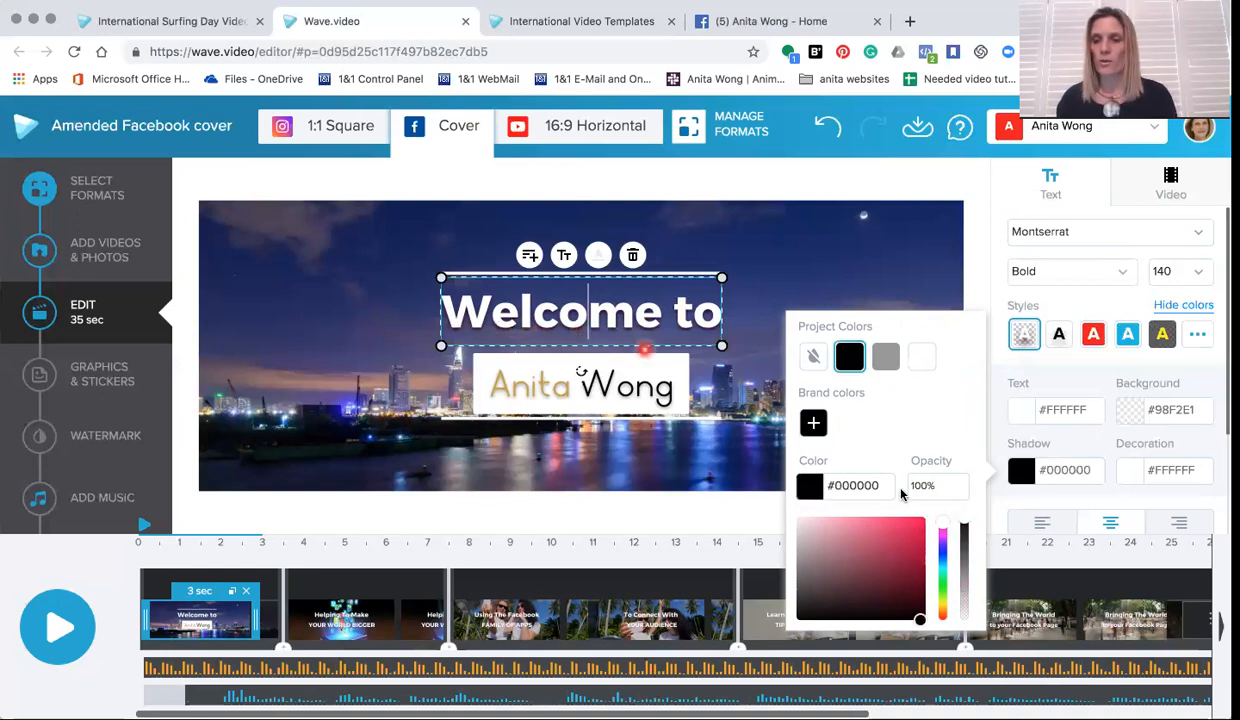
drag(964, 521, 964, 591)
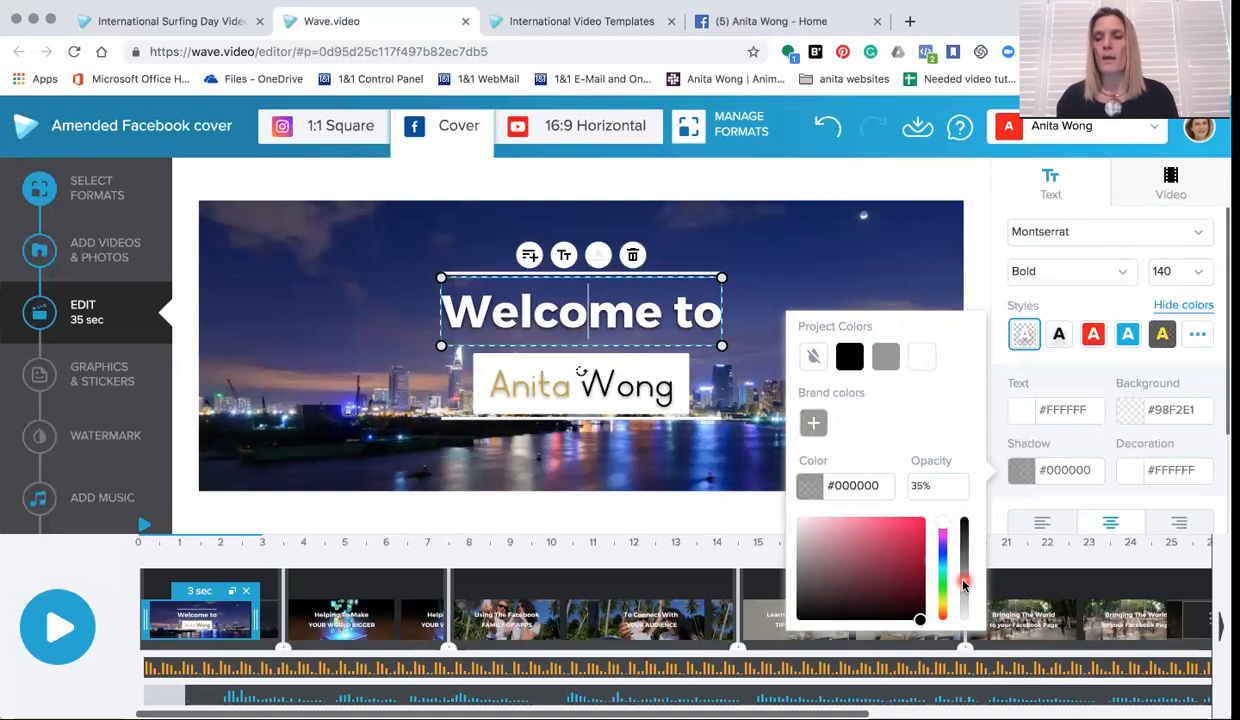
click(960, 282)
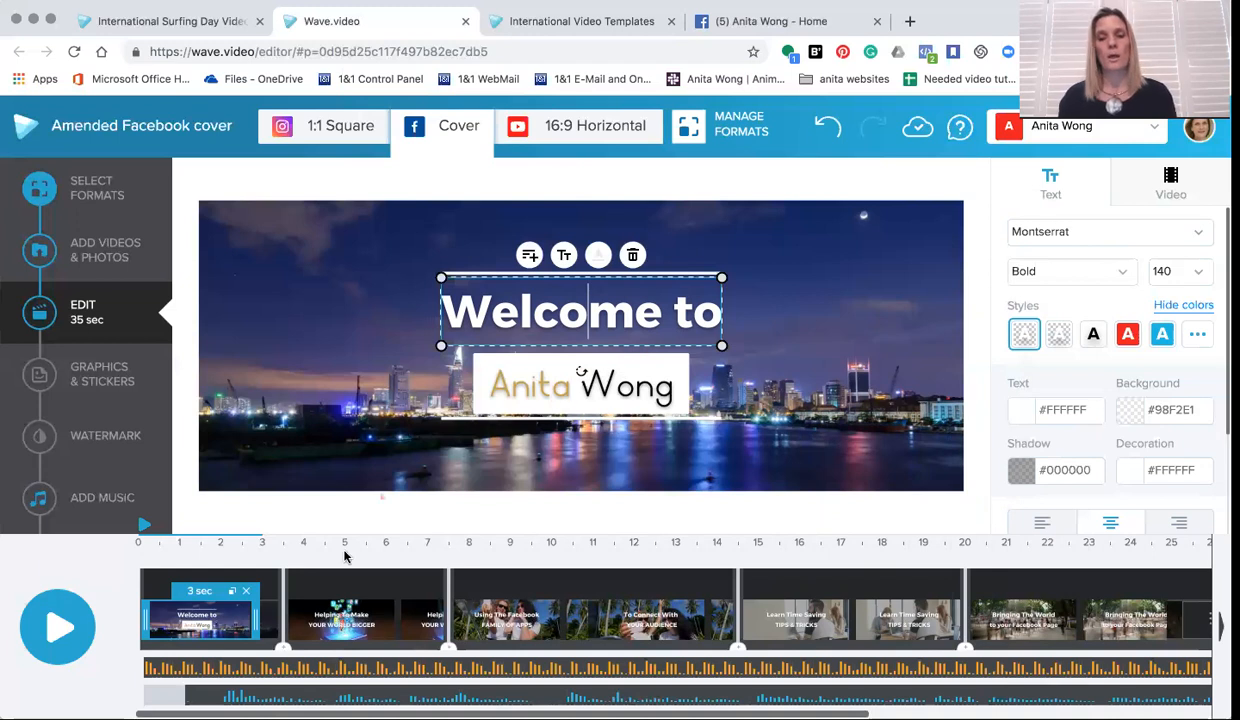
Select the "Helping To Make" clip and preview how the opening clips play without a transition.
click(341, 588)
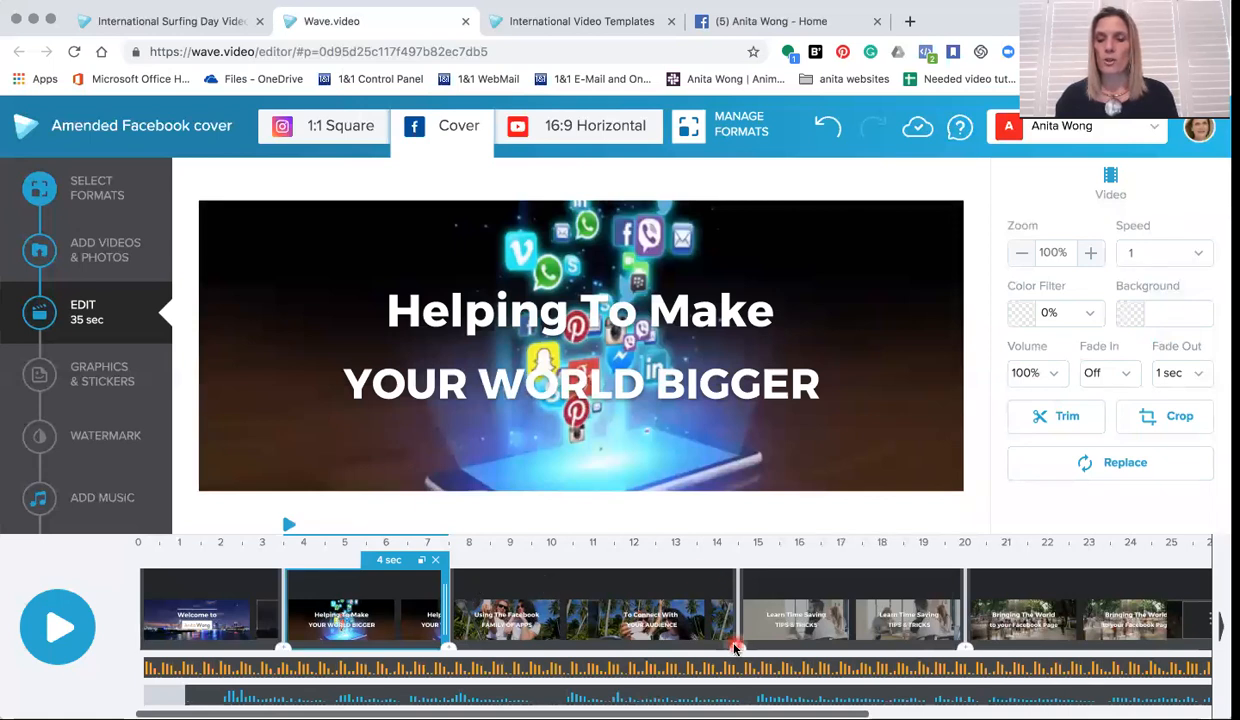
click(57, 628)
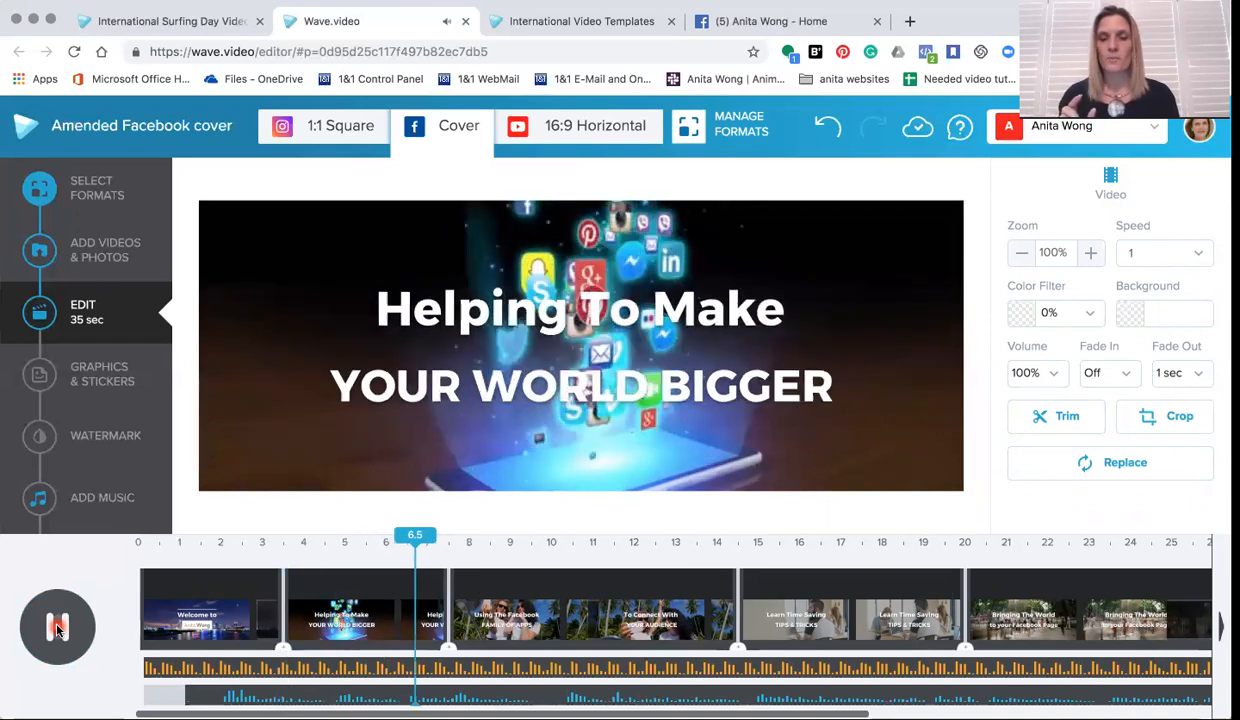
click(57, 627)
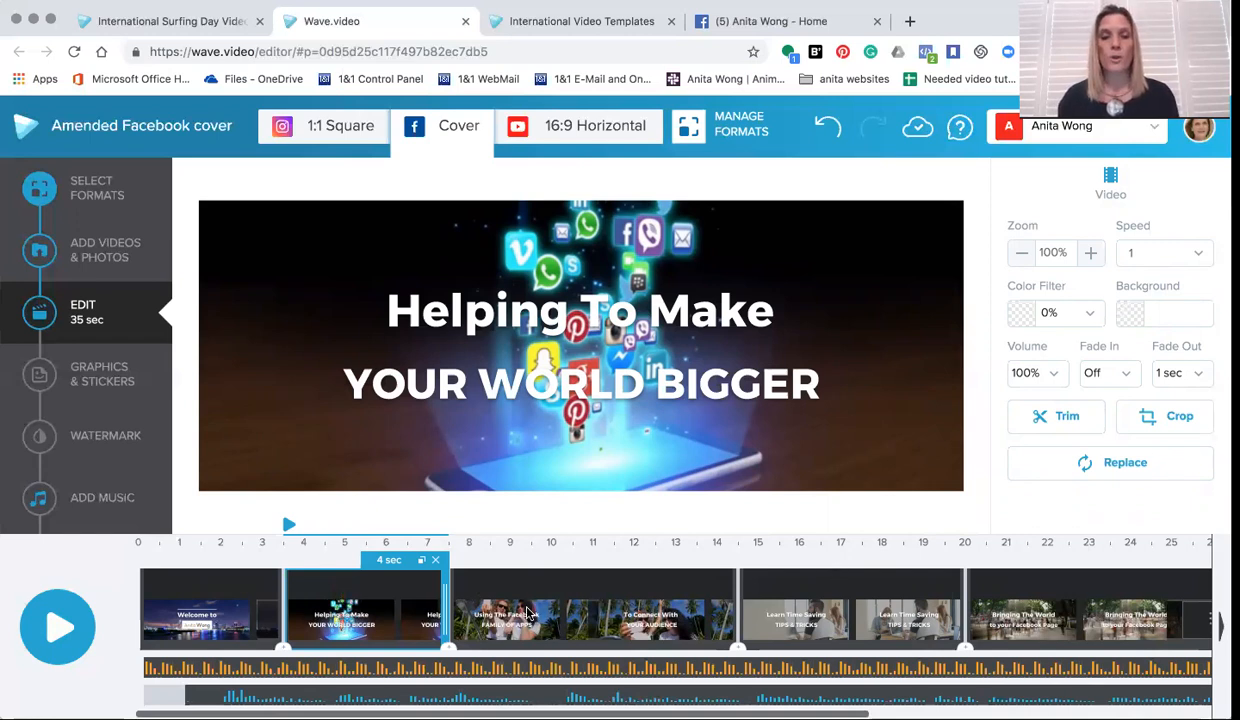
Add a Doorway transition between the opening clip and the "Helping To Make" clip, and preview it.
click(281, 649)
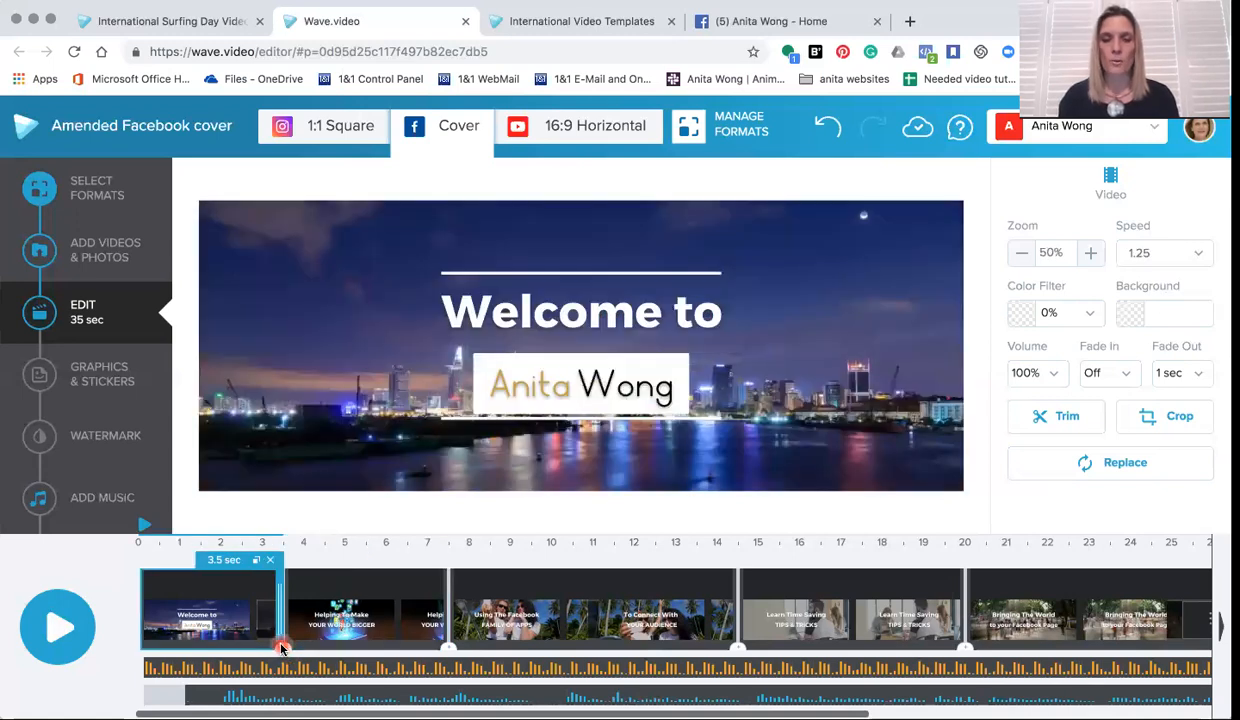
click(281, 649)
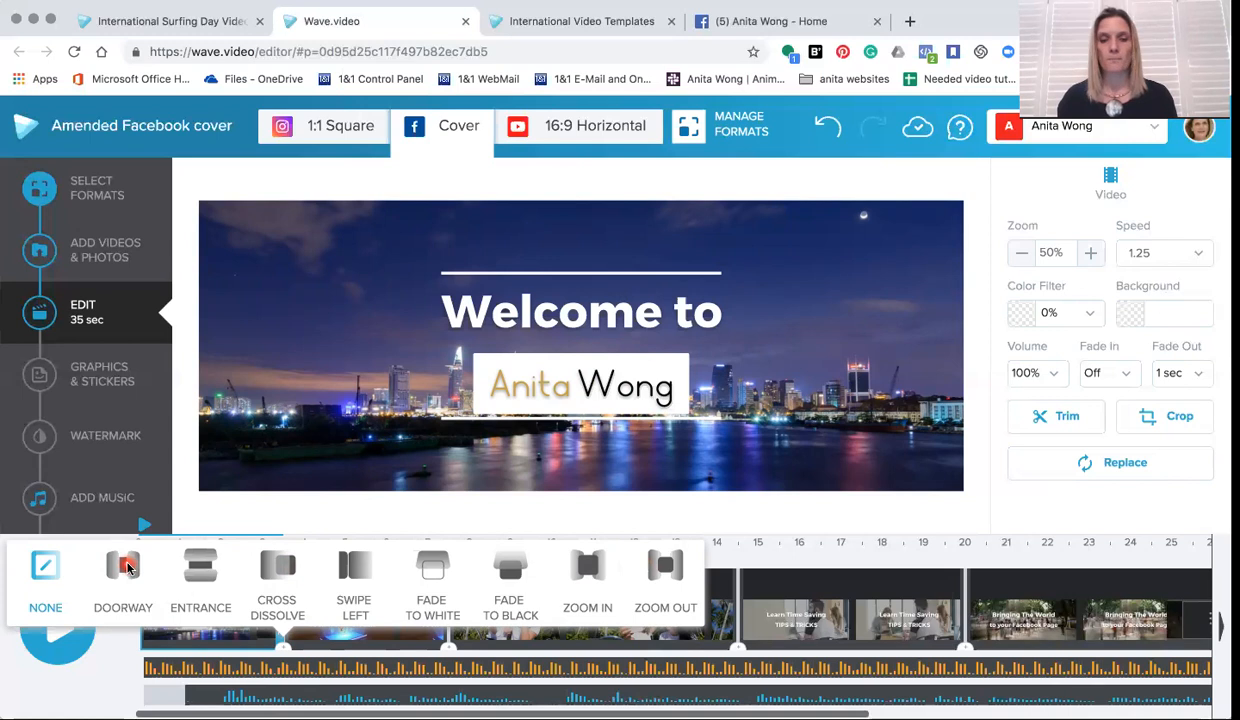
click(128, 568)
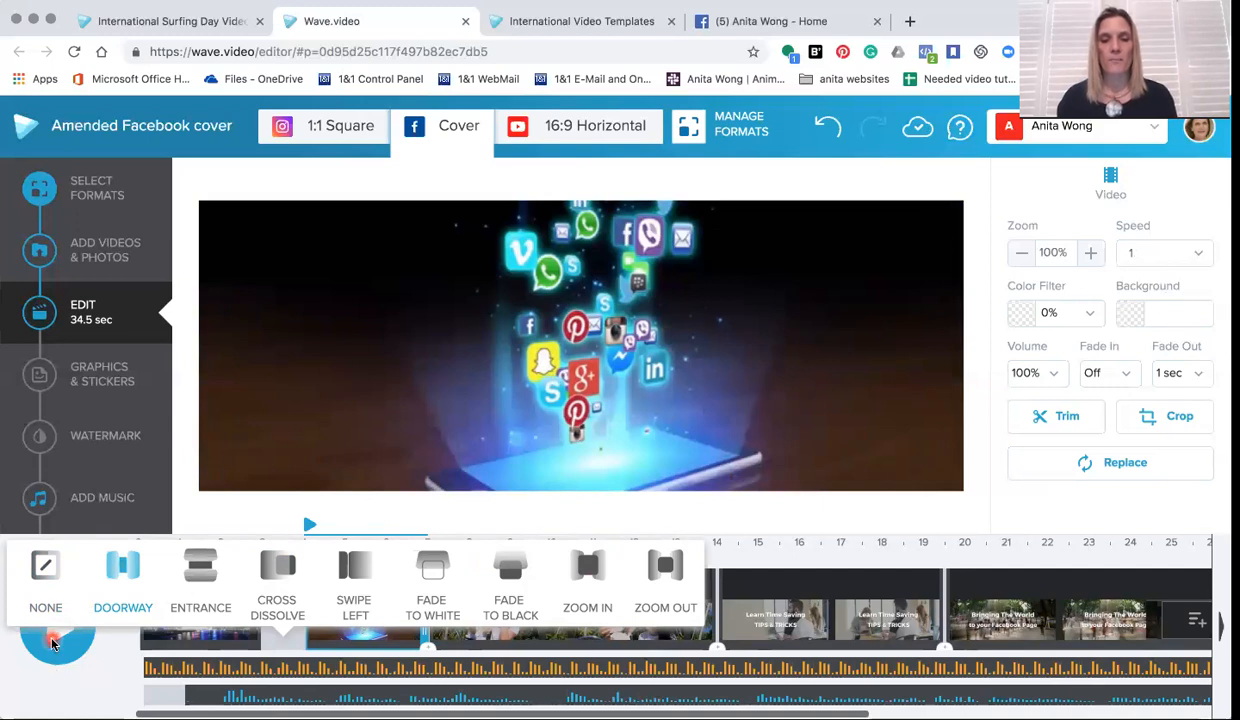
click(56, 638)
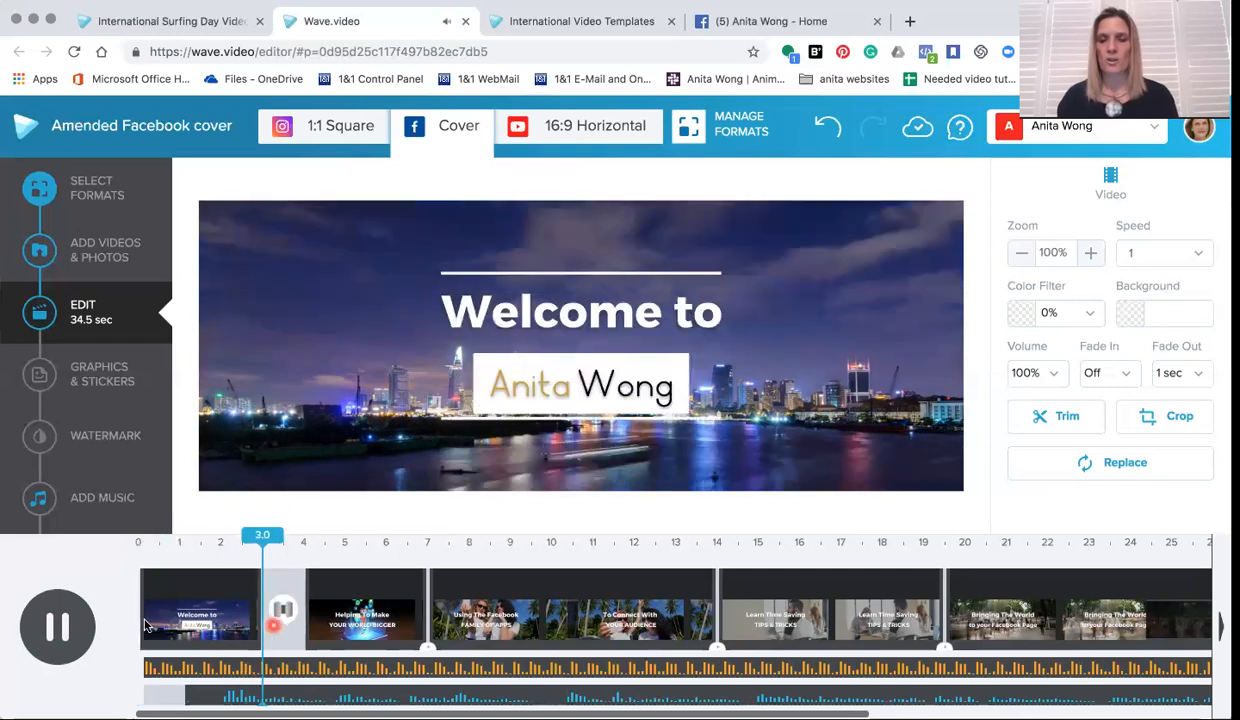
click(57, 625)
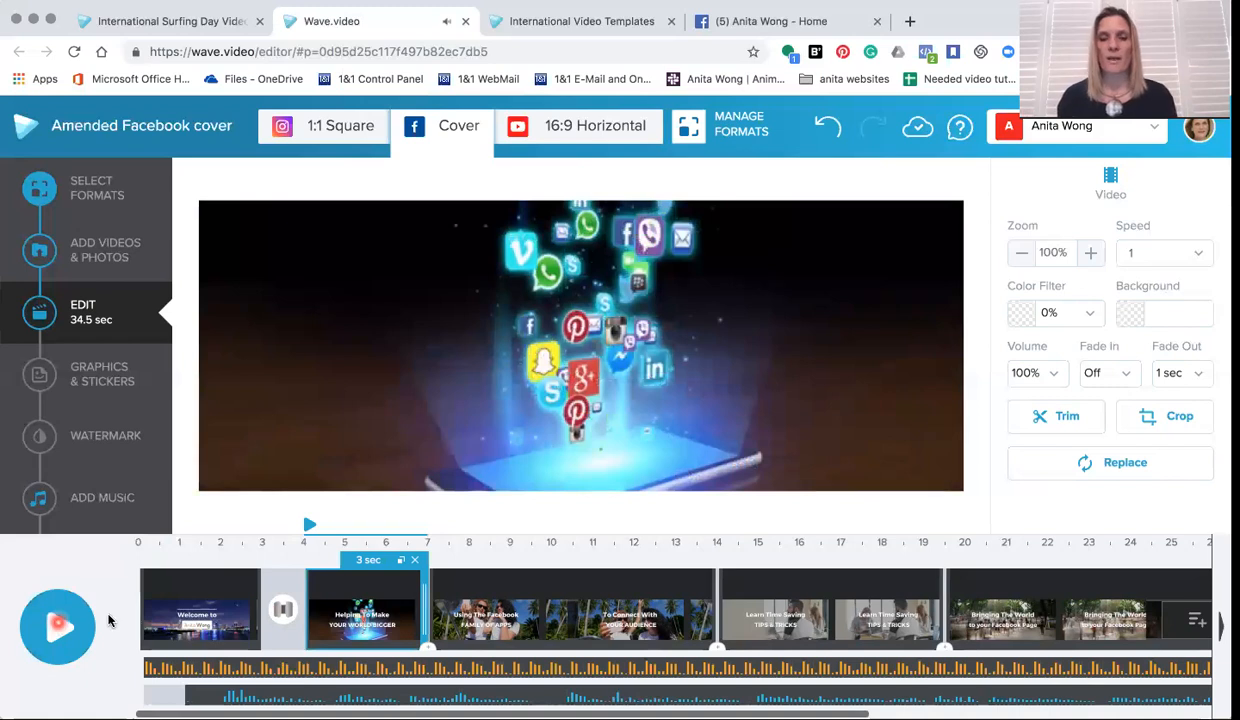
Set the transition between the first two clips back to None.
click(283, 611)
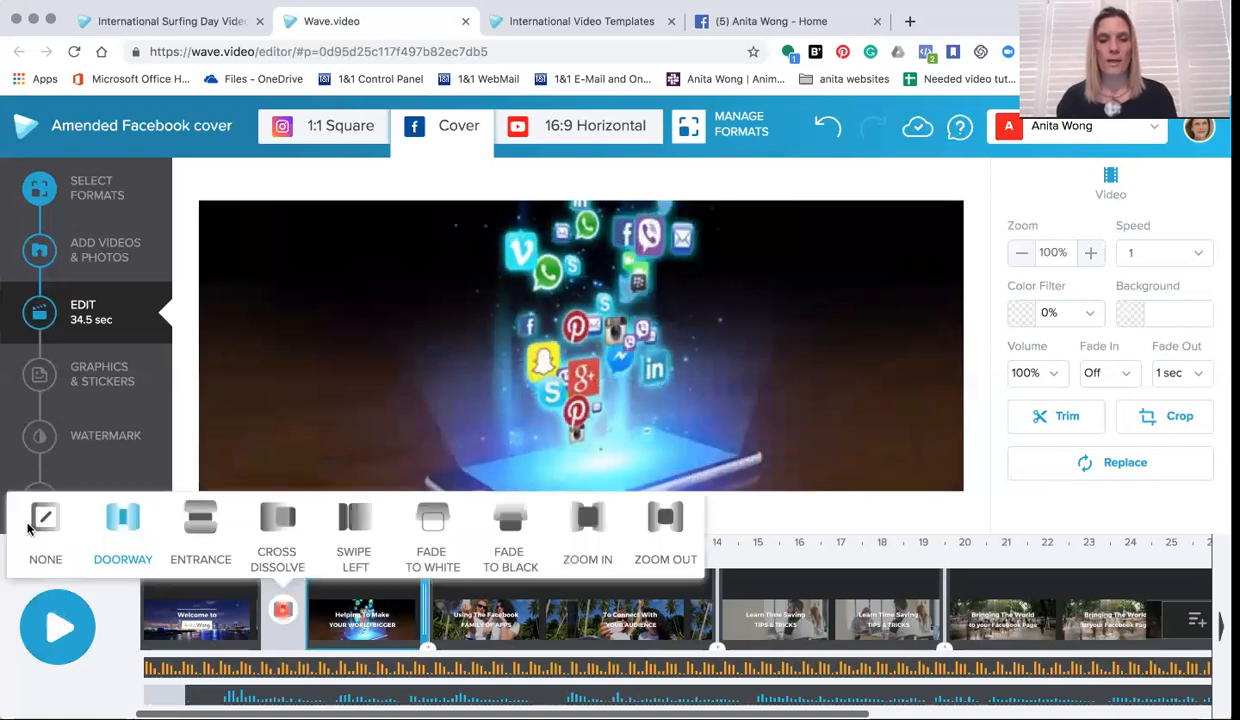
click(40, 522)
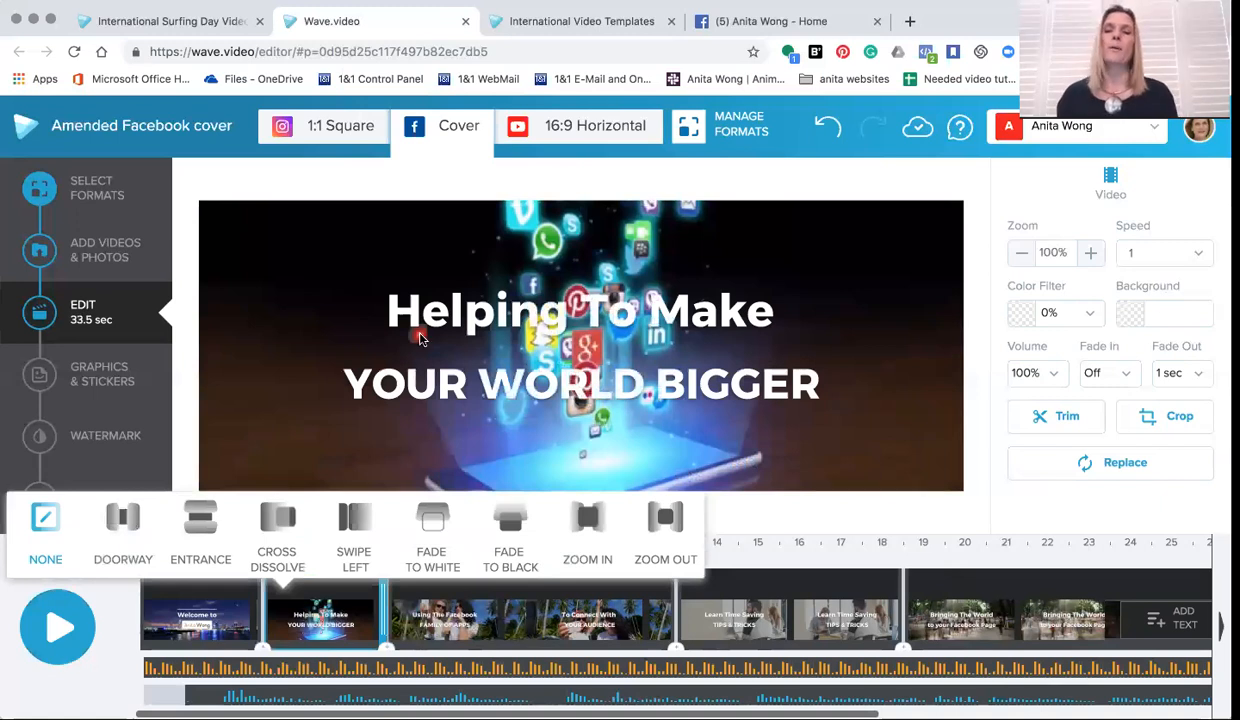
Shorten the "Bringing The World" clip to 7.5 seconds on the timeline.
scroll(838, 590, right, 5)
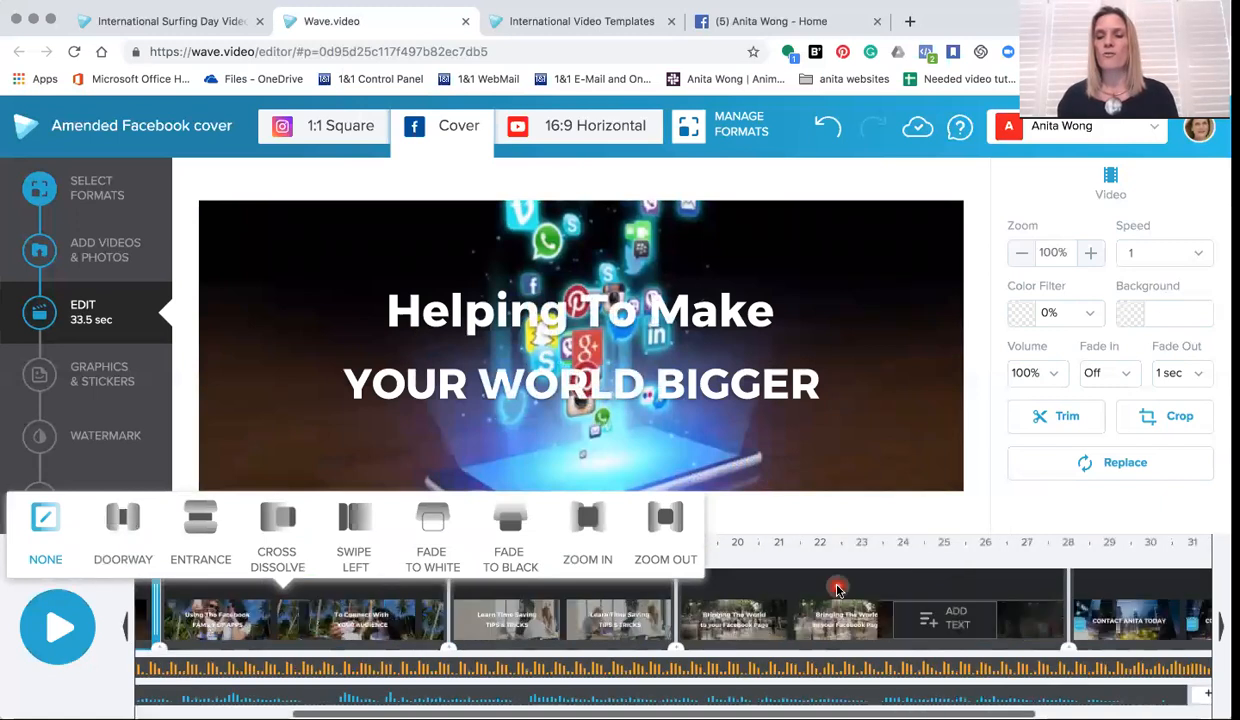
scroll(838, 590, right, 5)
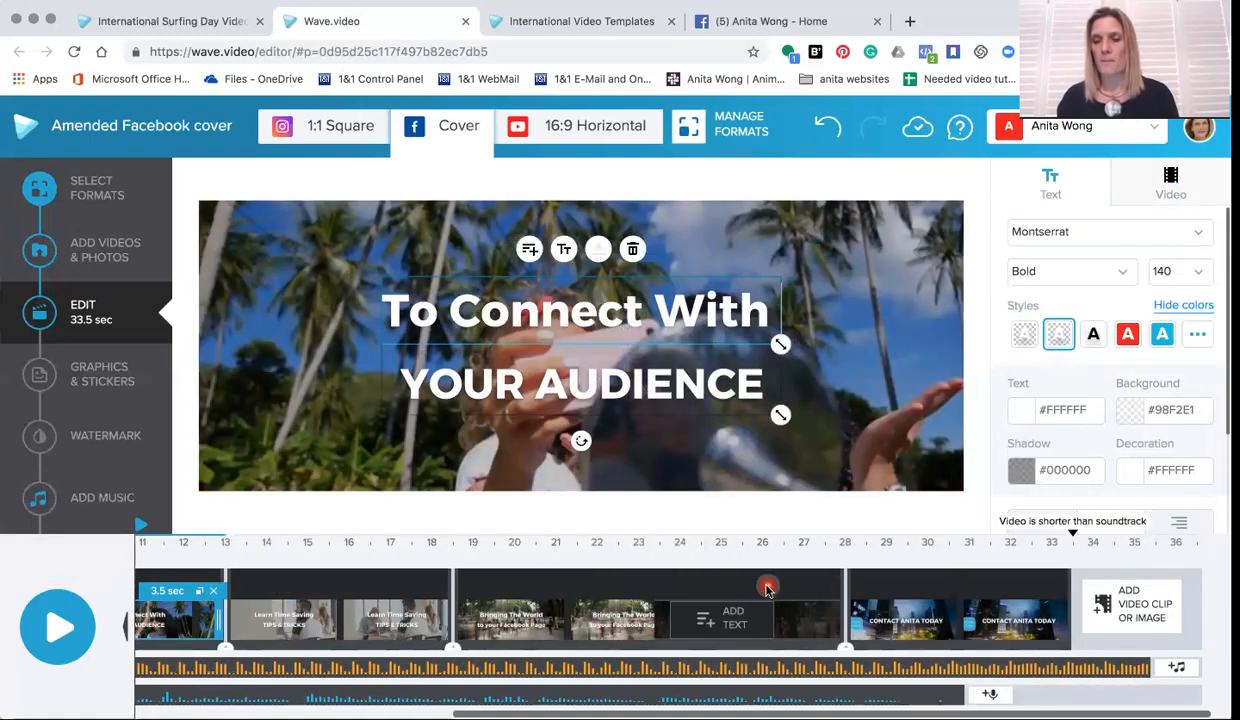
click(767, 589)
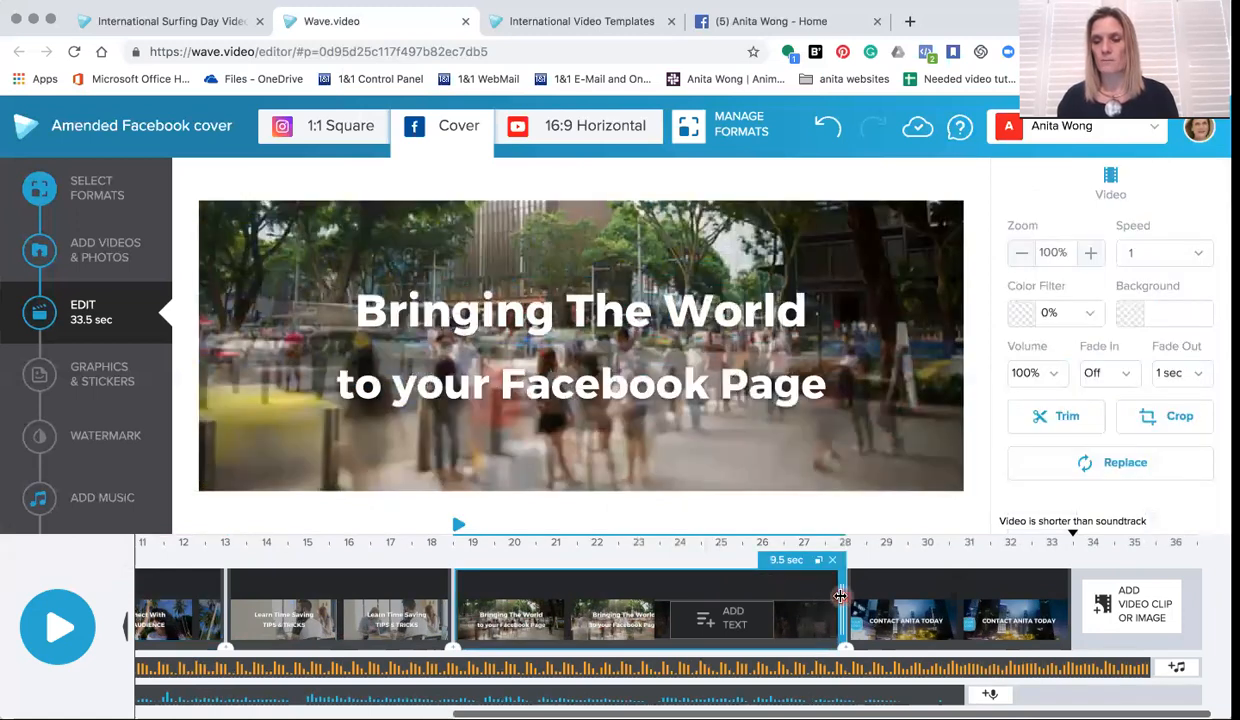
drag(831, 596, 764, 596)
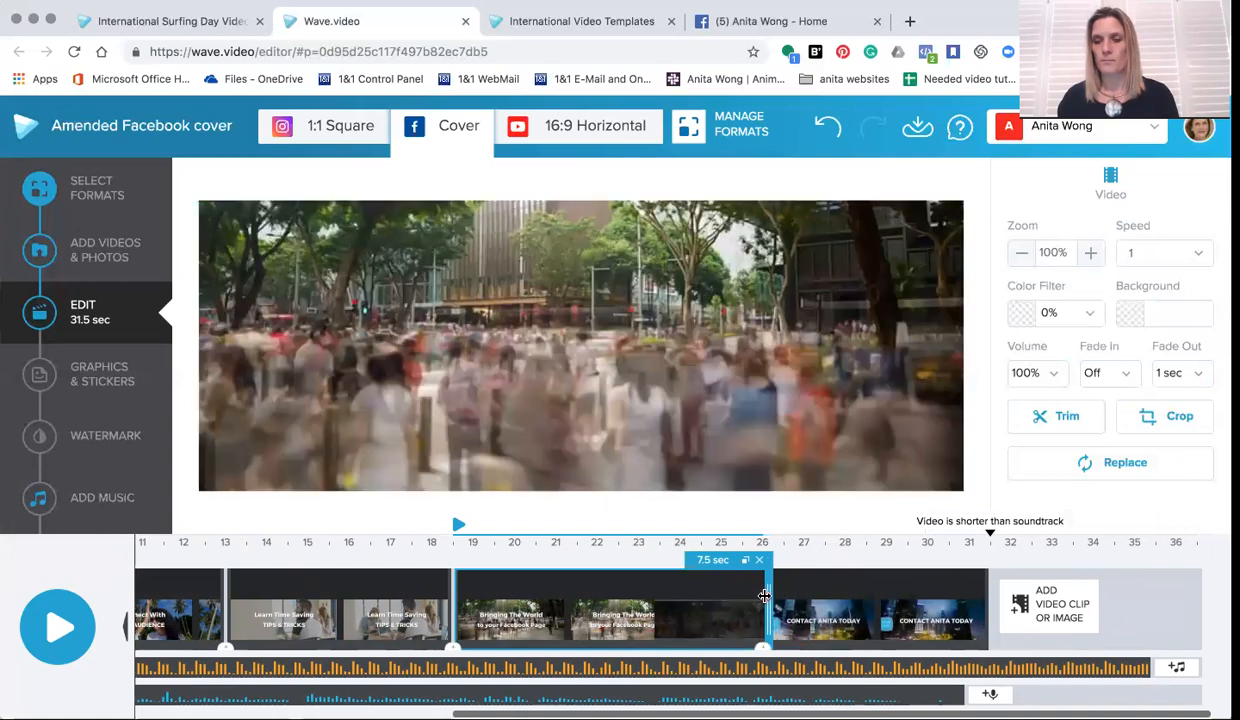
Duplicate the 5-second "Bringing The World to your Facebook Page" text block within its clip.
click(603, 613)
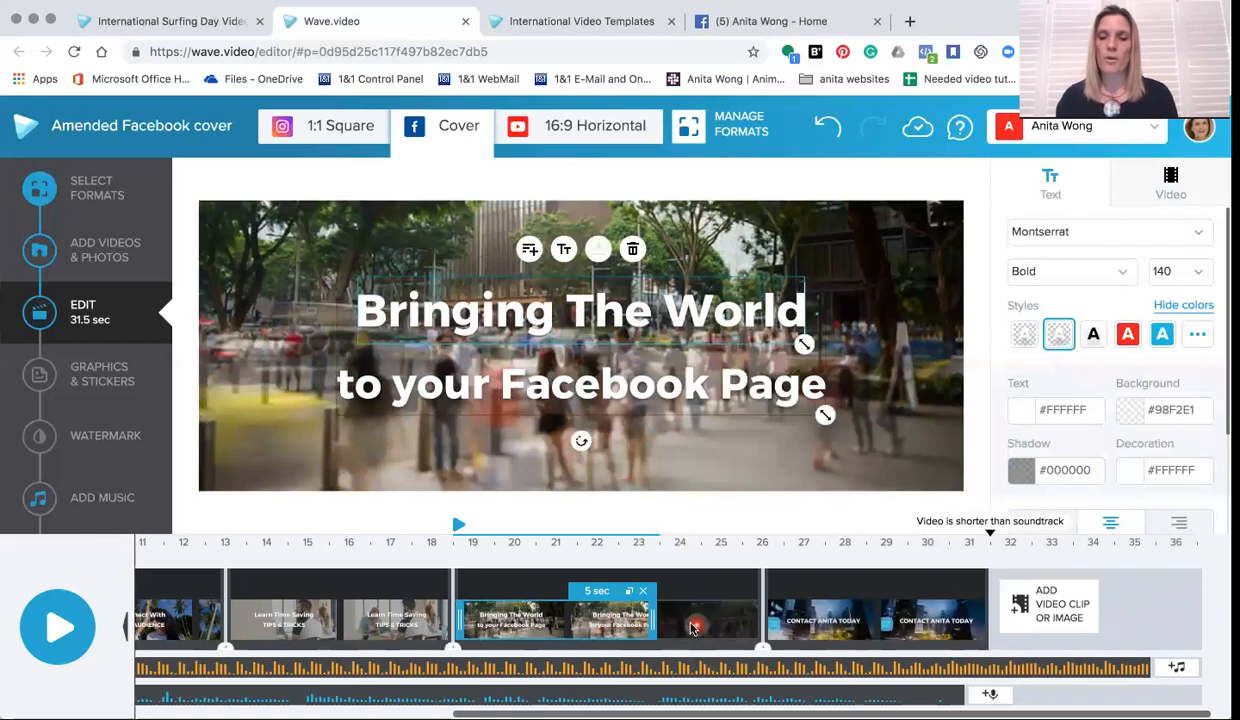
click(699, 628)
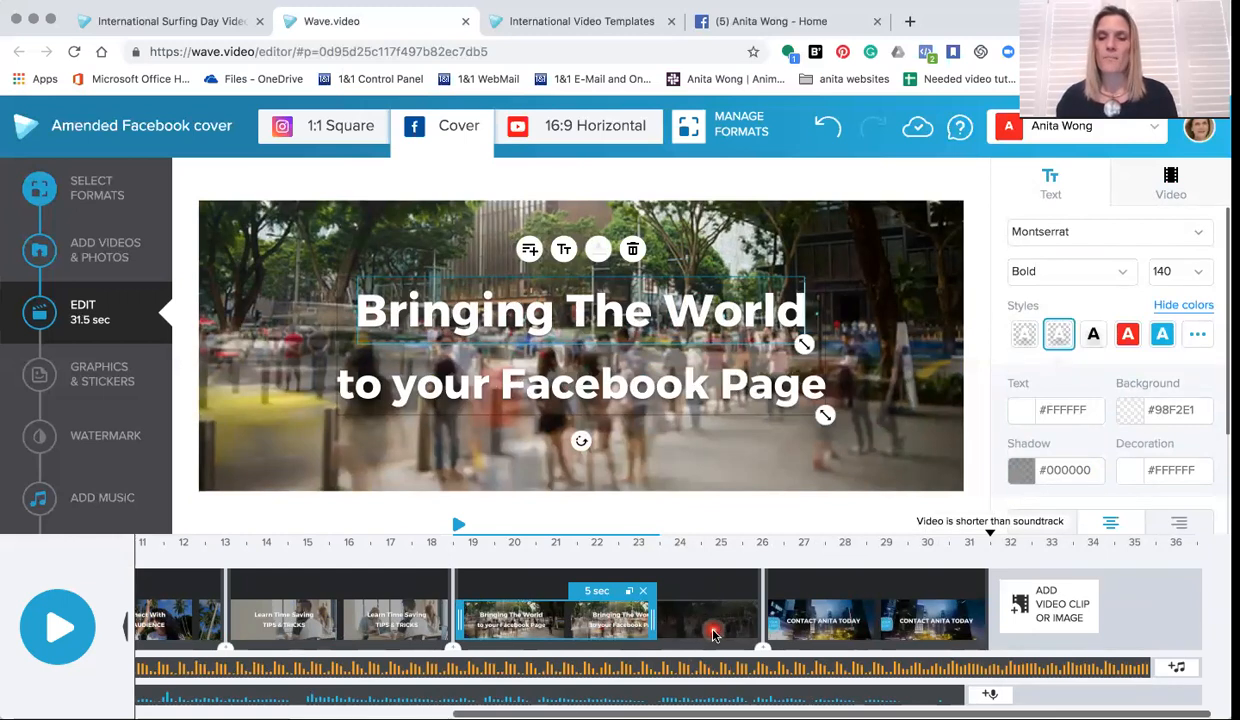
click(627, 593)
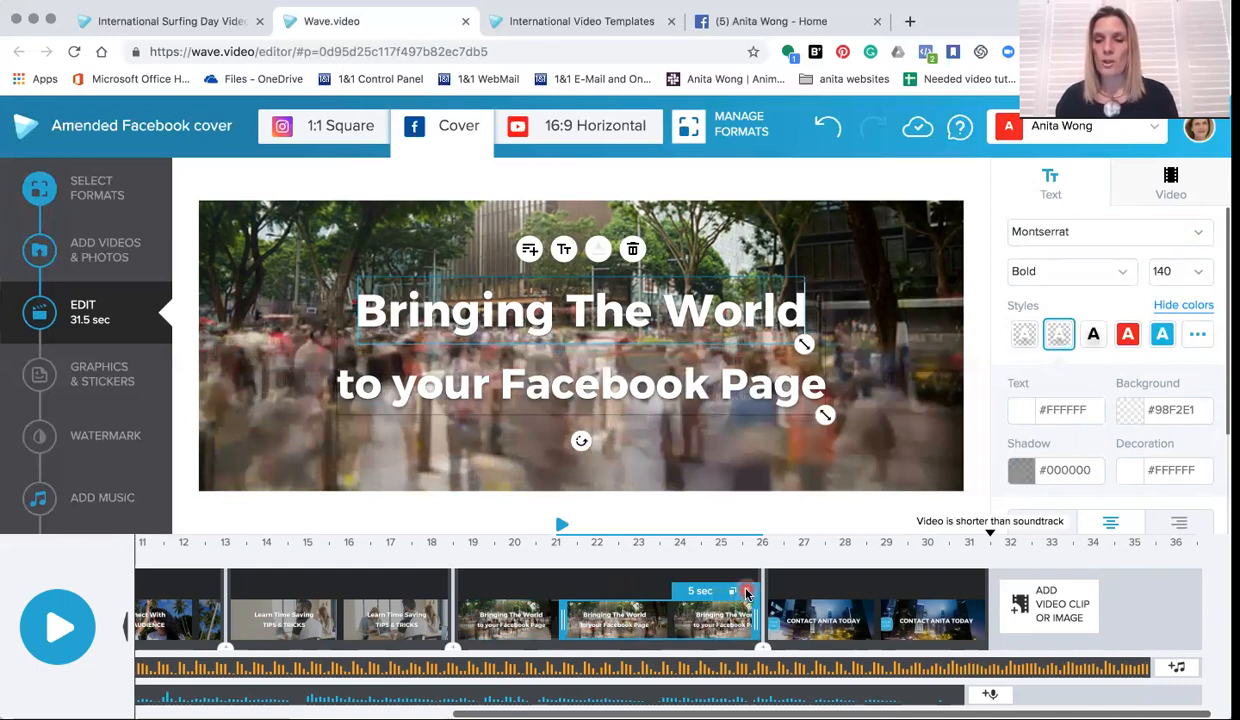
Remove the extra text blocks from the "Bringing The World" clip and extend its remaining text to 7.5 seconds.
click(745, 593)
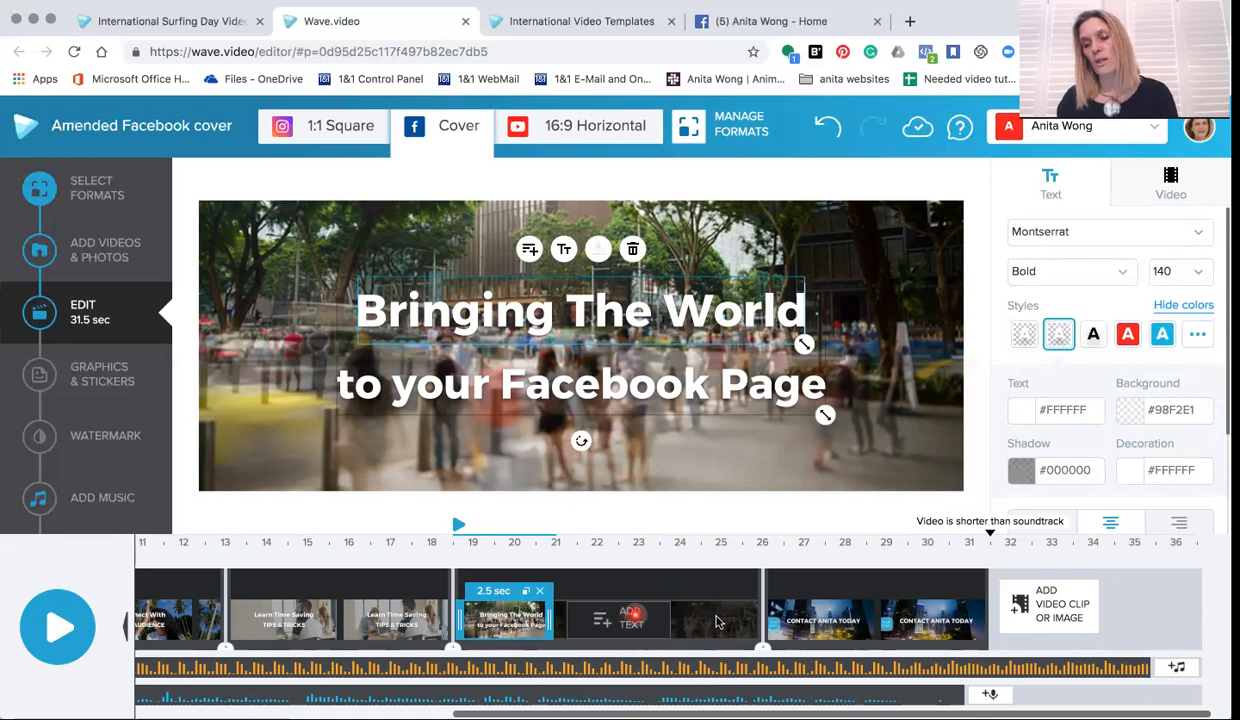
click(625, 622)
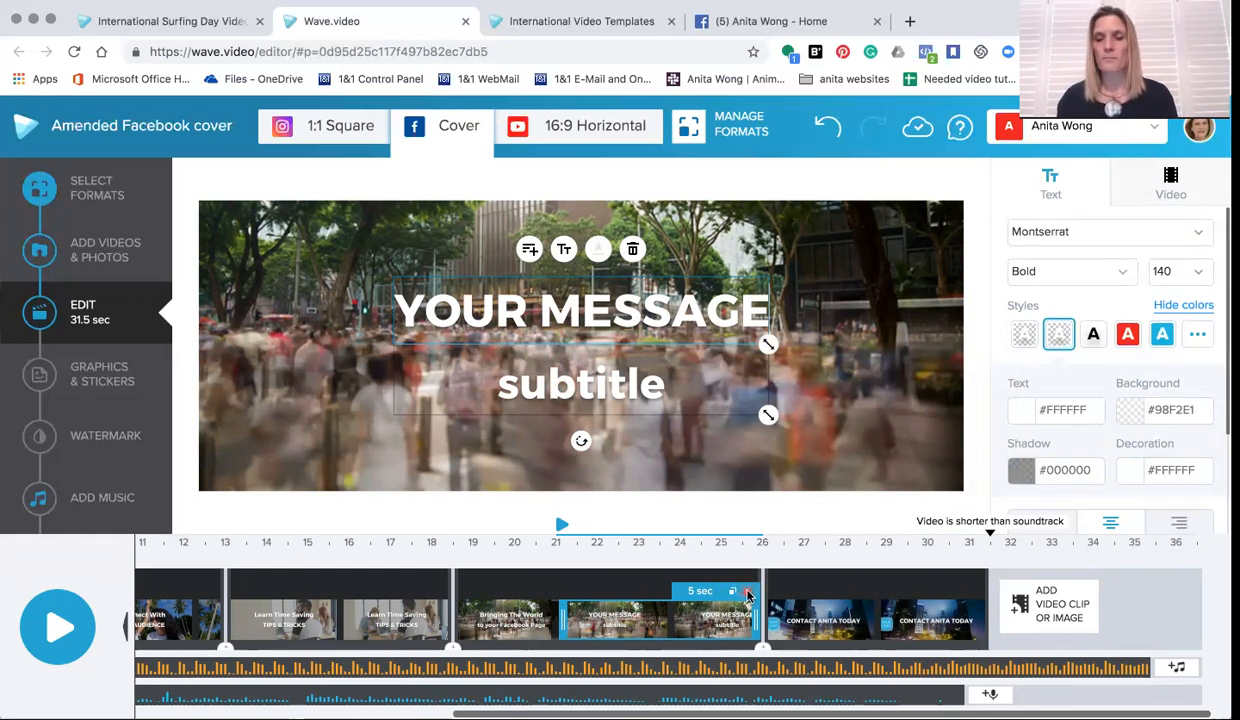
click(748, 594)
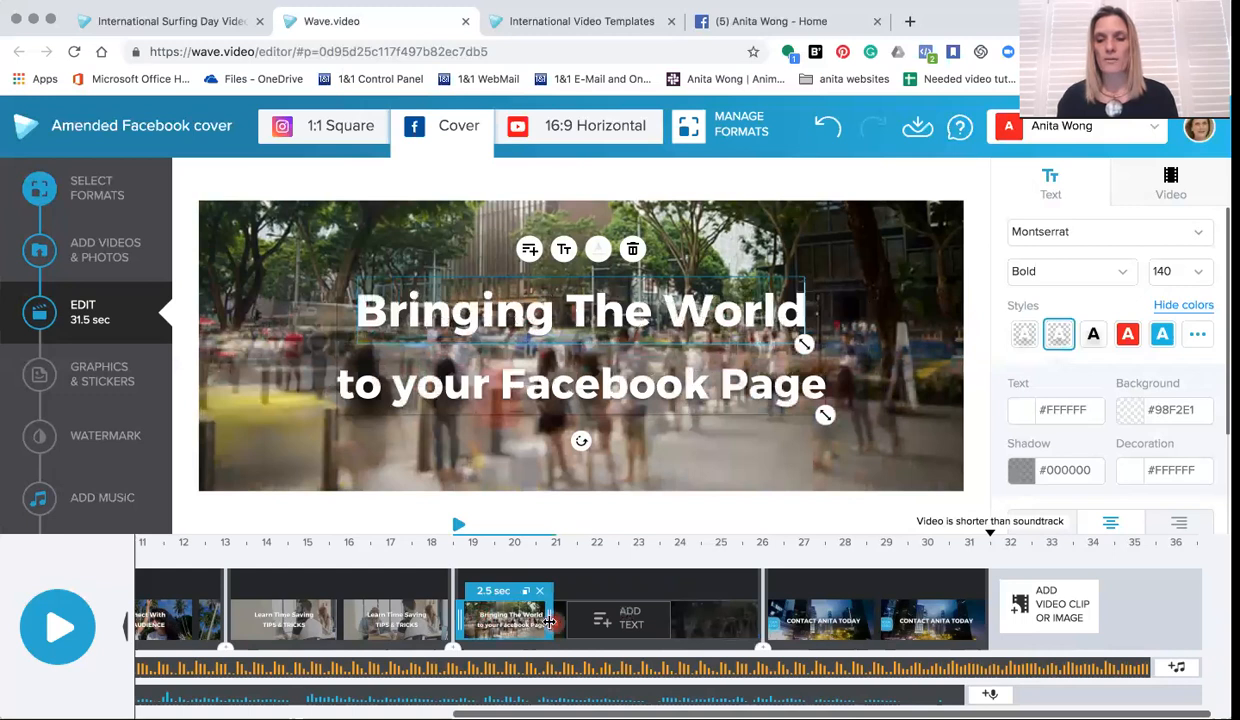
drag(549, 622, 759, 614)
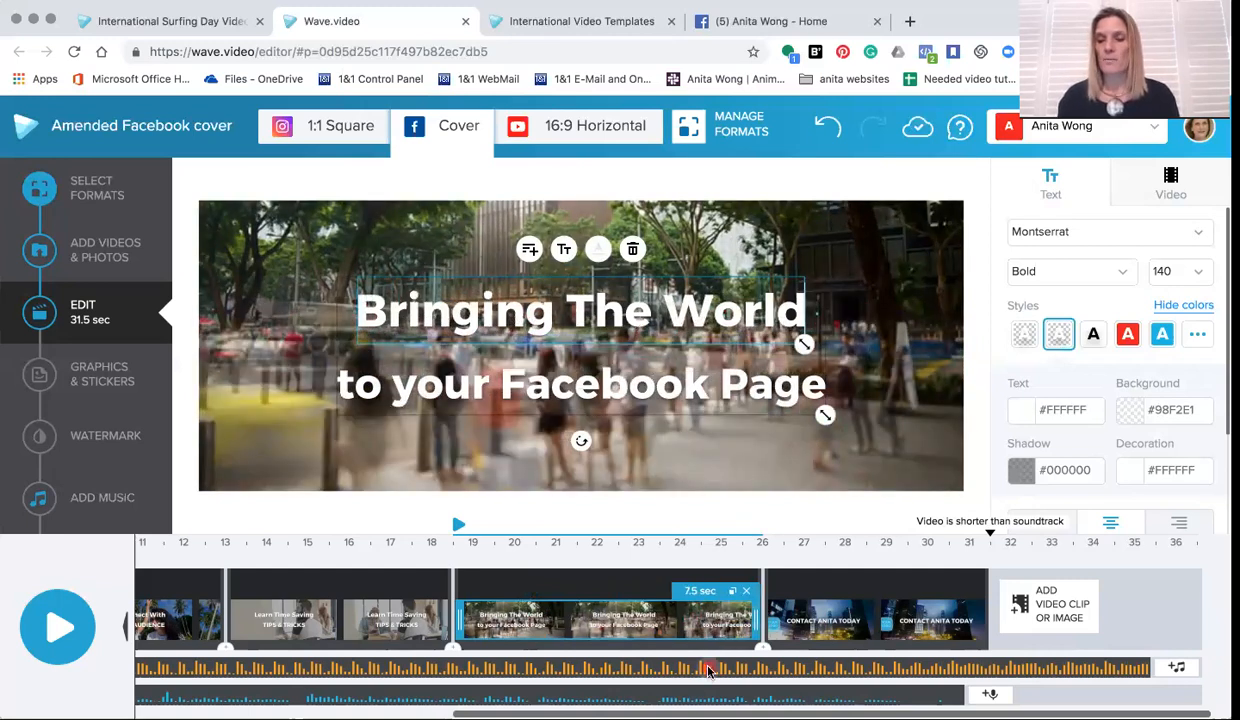
Shorten the "No More No Less" music track to 31.5 seconds so it ends with the last video clip.
click(708, 670)
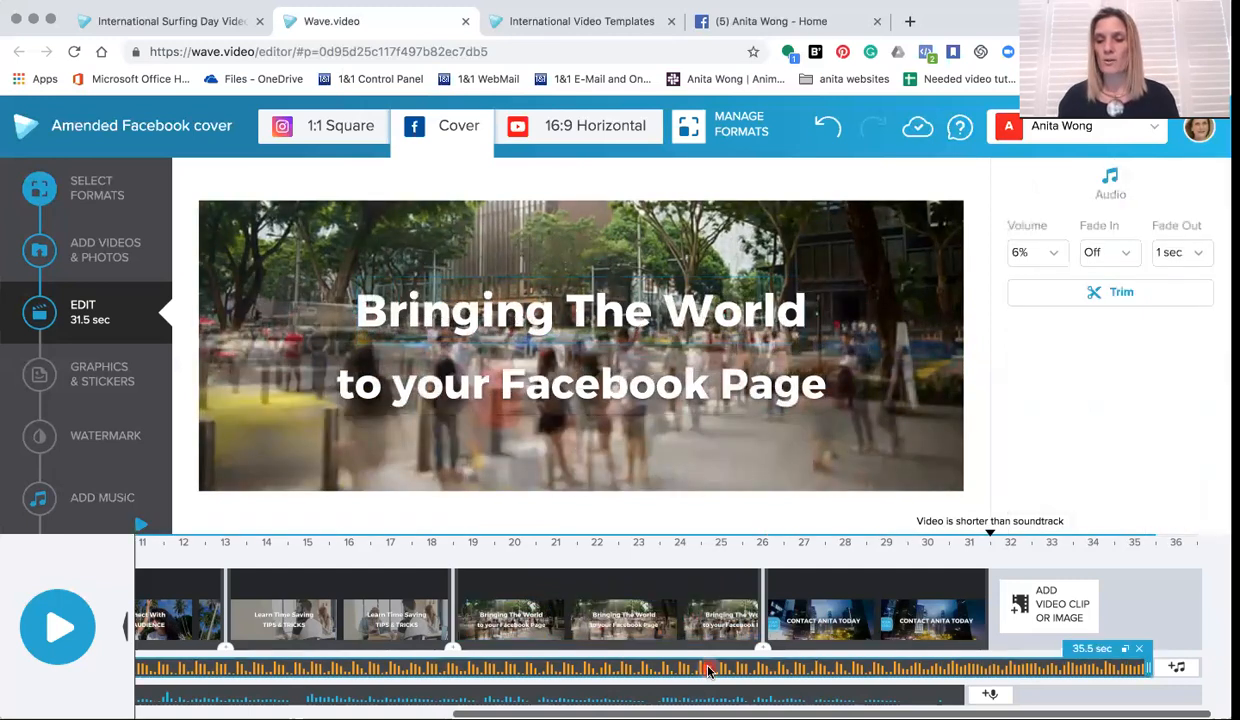
click(1093, 650)
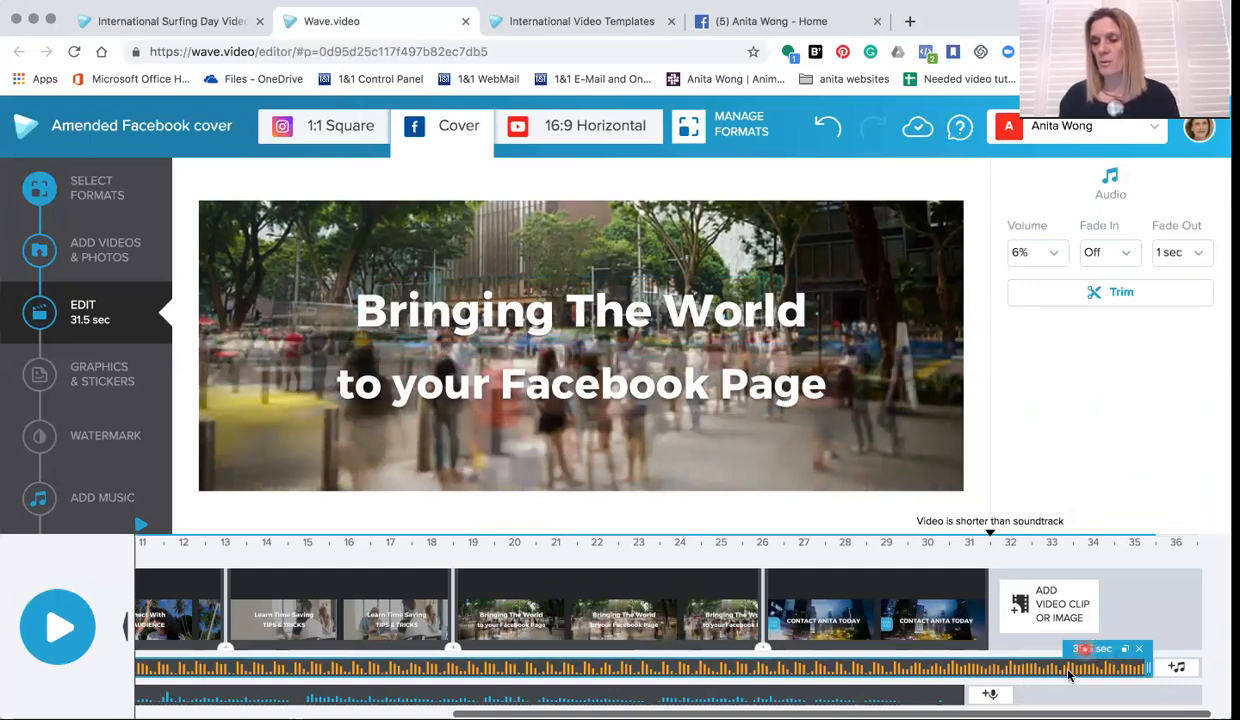
click(1068, 672)
click(1072, 650)
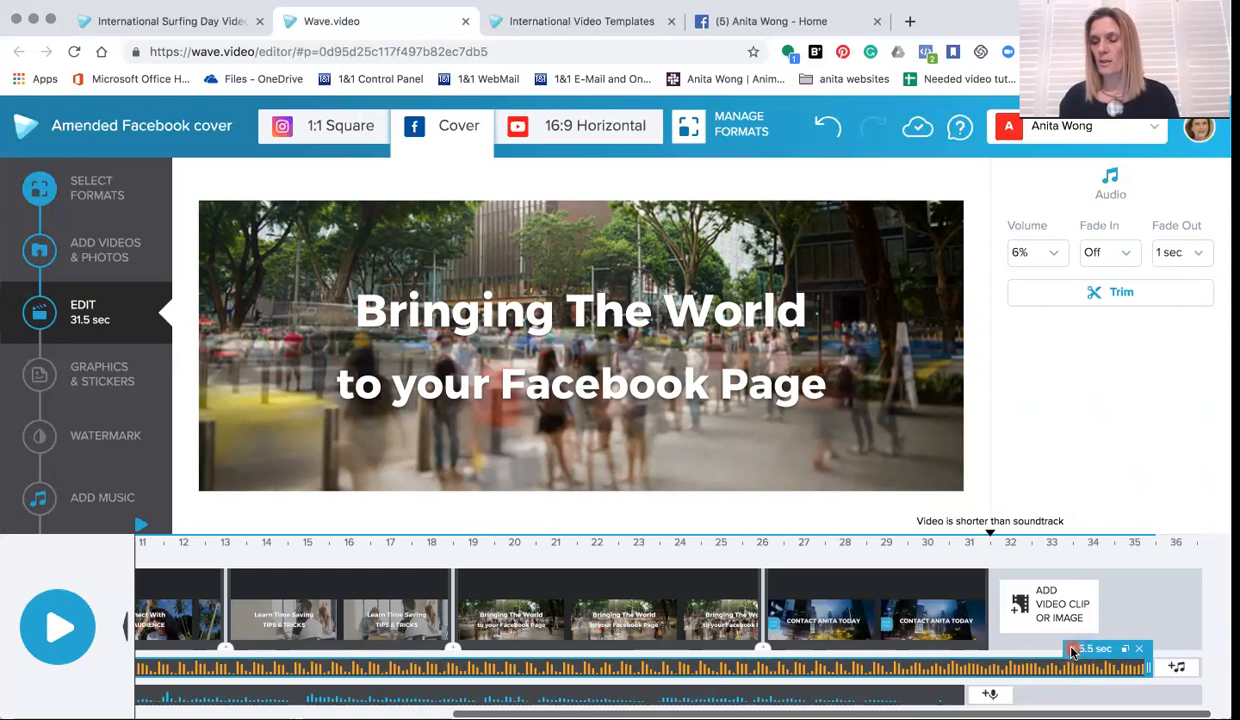
click(1101, 666)
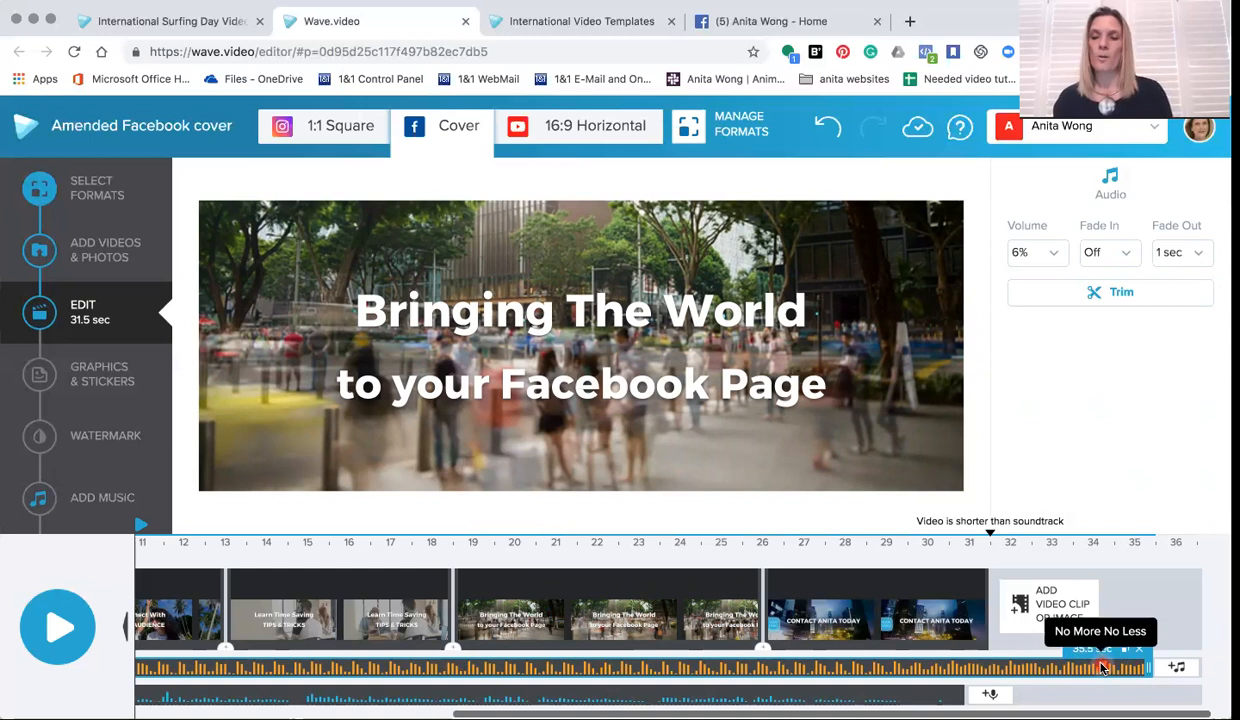
click(948, 521)
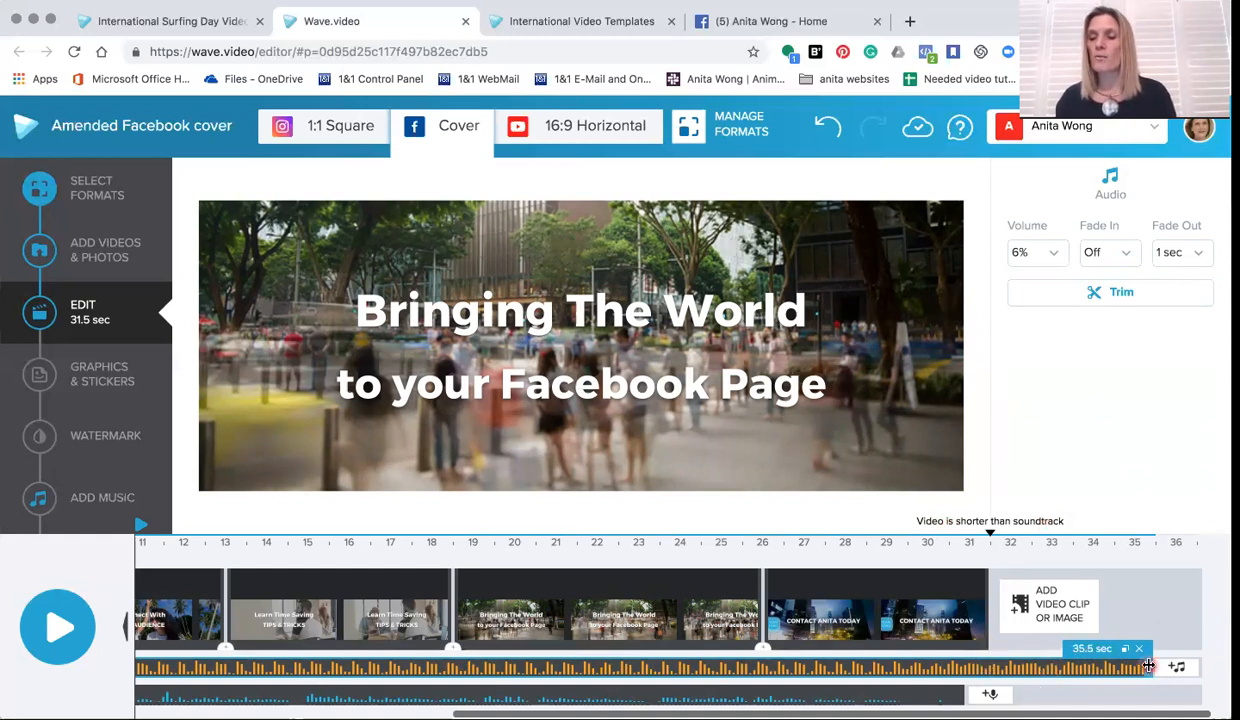
drag(1150, 667, 988, 670)
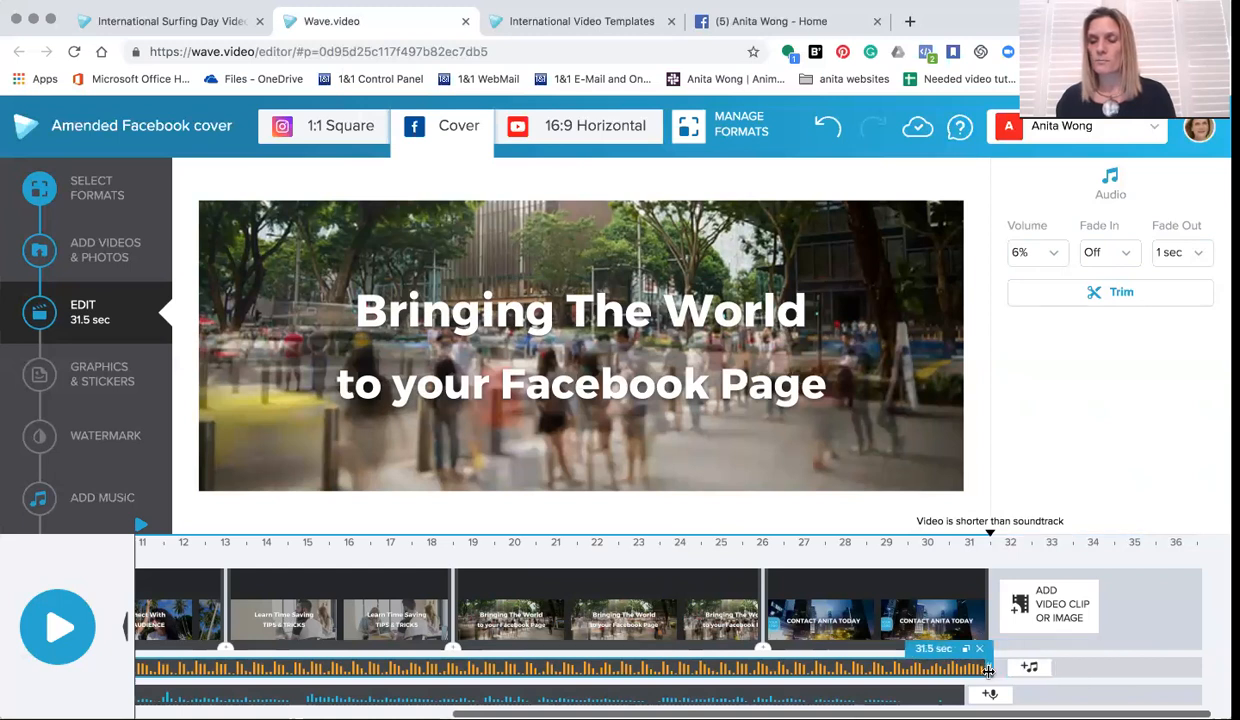
Preview the music in the trimmer, try other sections of the song, and trim it to the 31.5 seconds starting at 0 sec.
click(1106, 295)
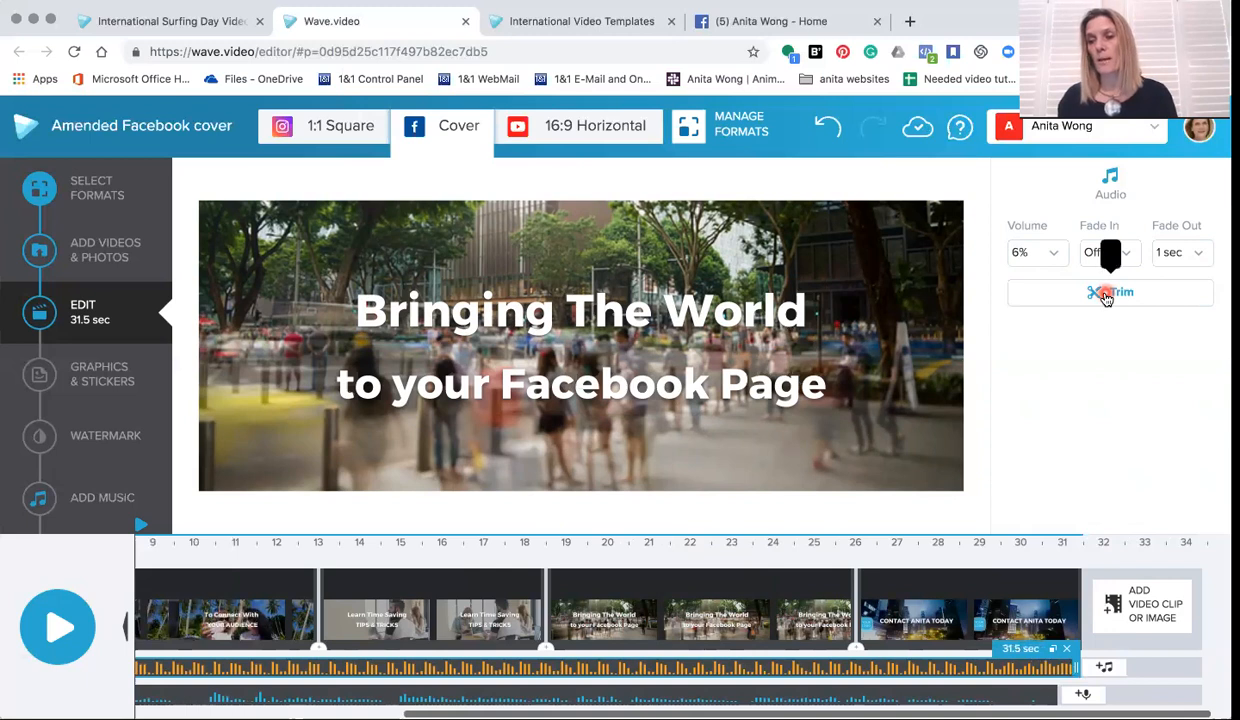
click(1106, 295)
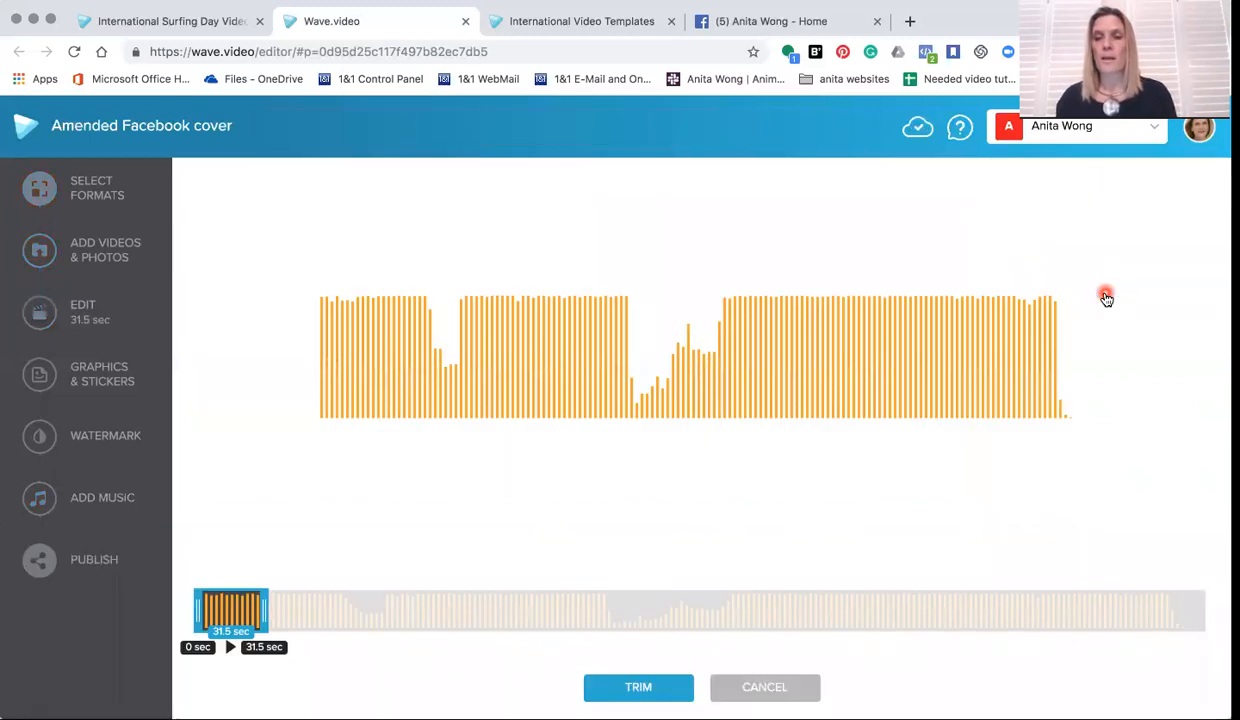
click(368, 395)
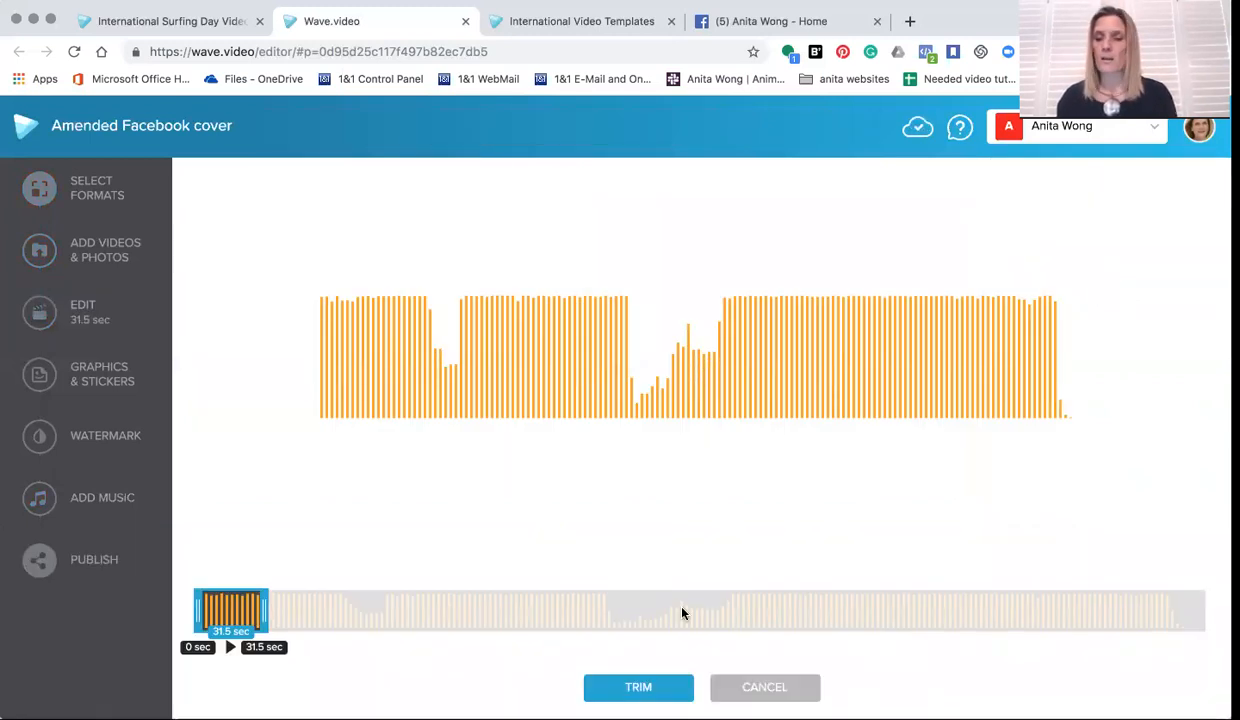
click(1108, 624)
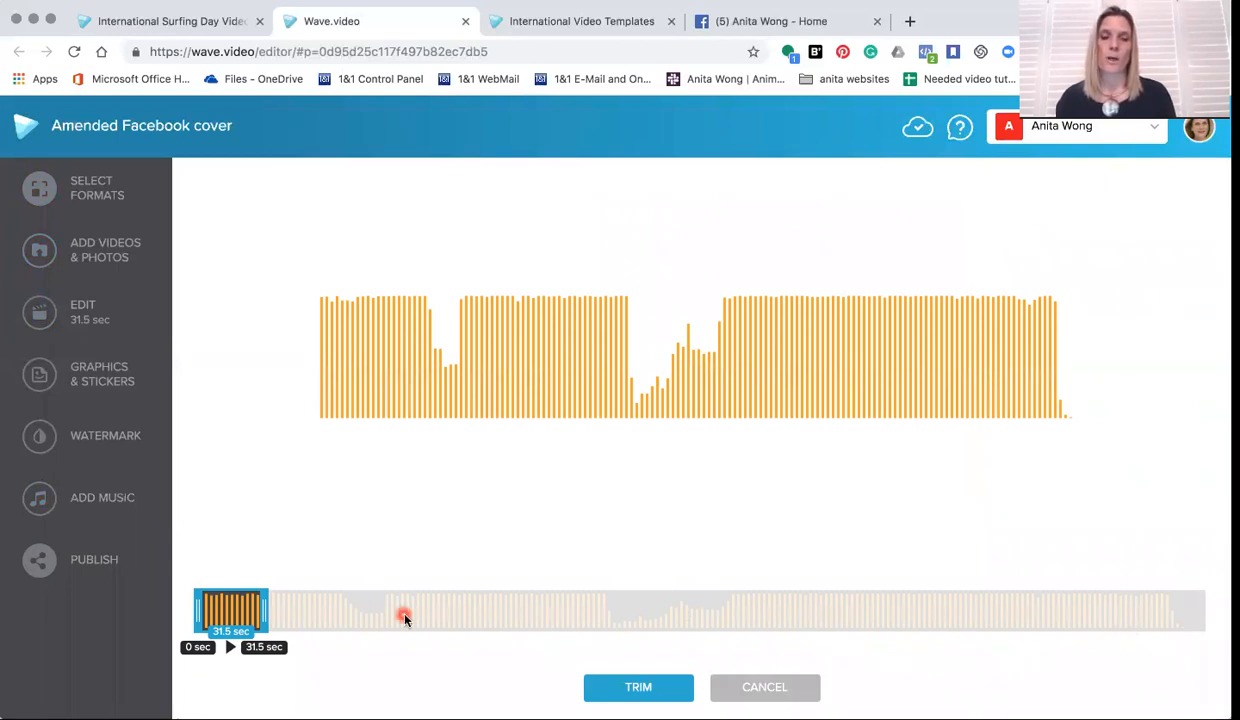
click(230, 647)
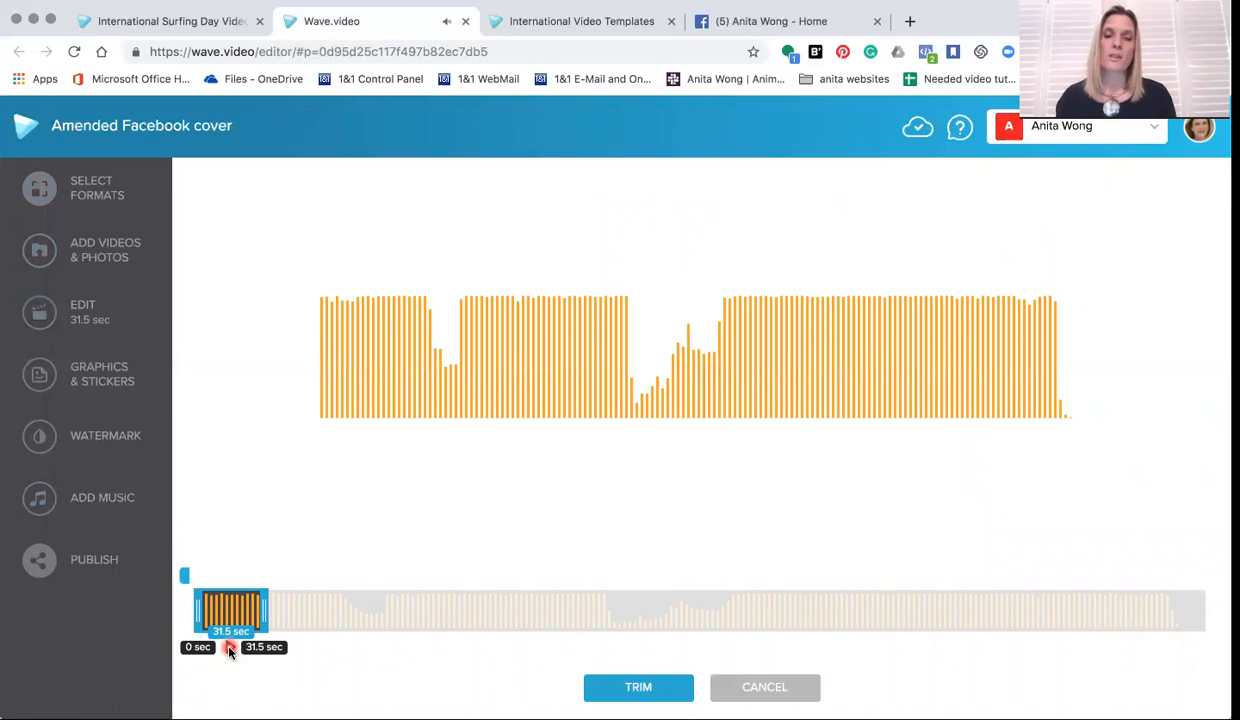
mouse_move(225, 610)
mouse_down()
mouse_move(533, 620)
mouse_move(551, 657)
mouse_up()
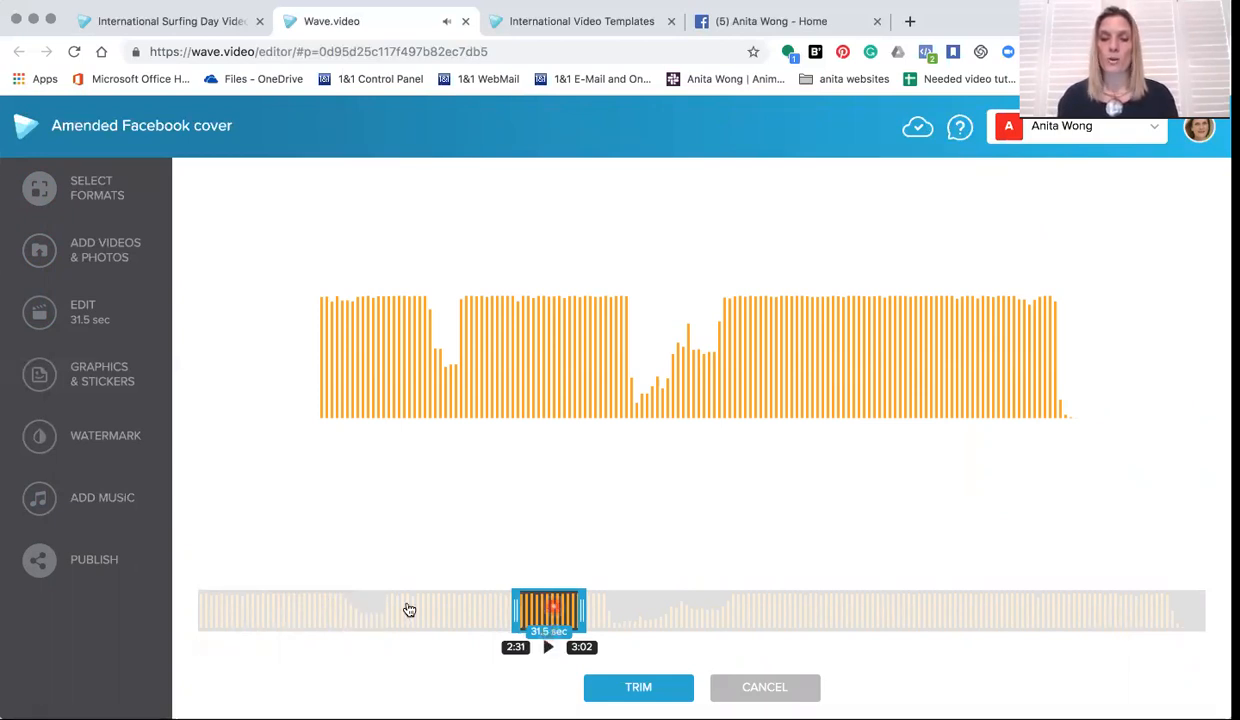
click(257, 611)
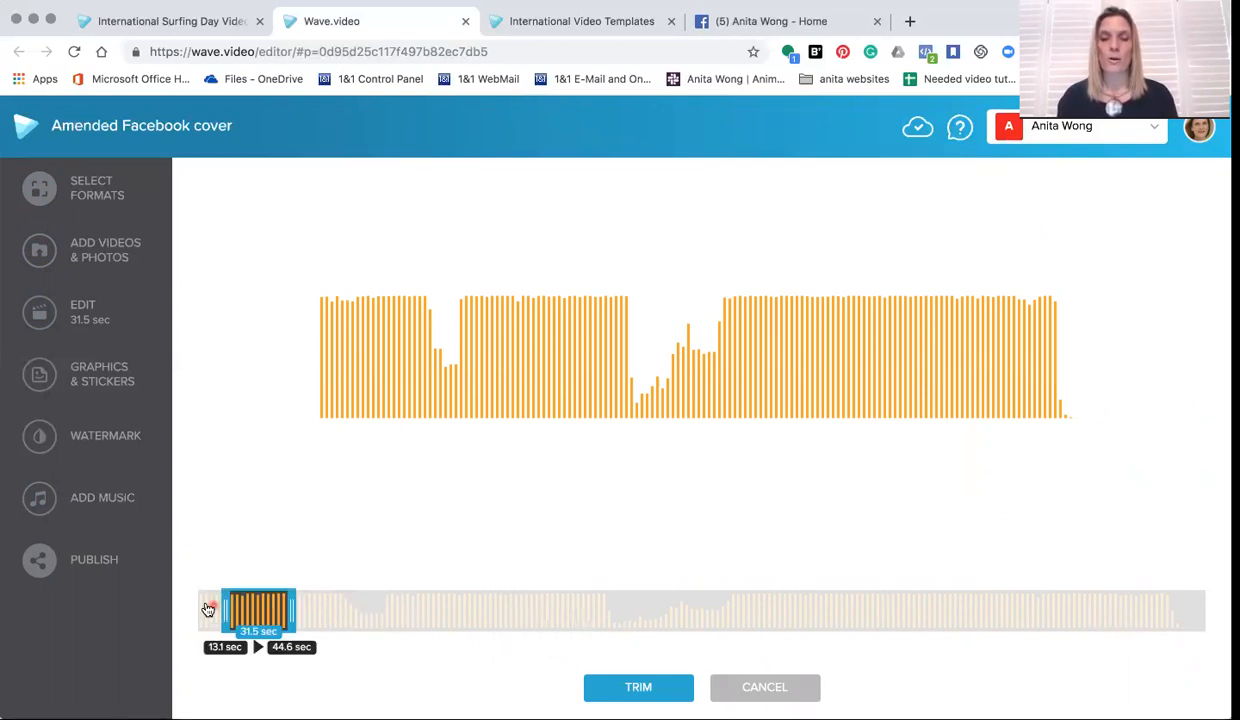
click(208, 609)
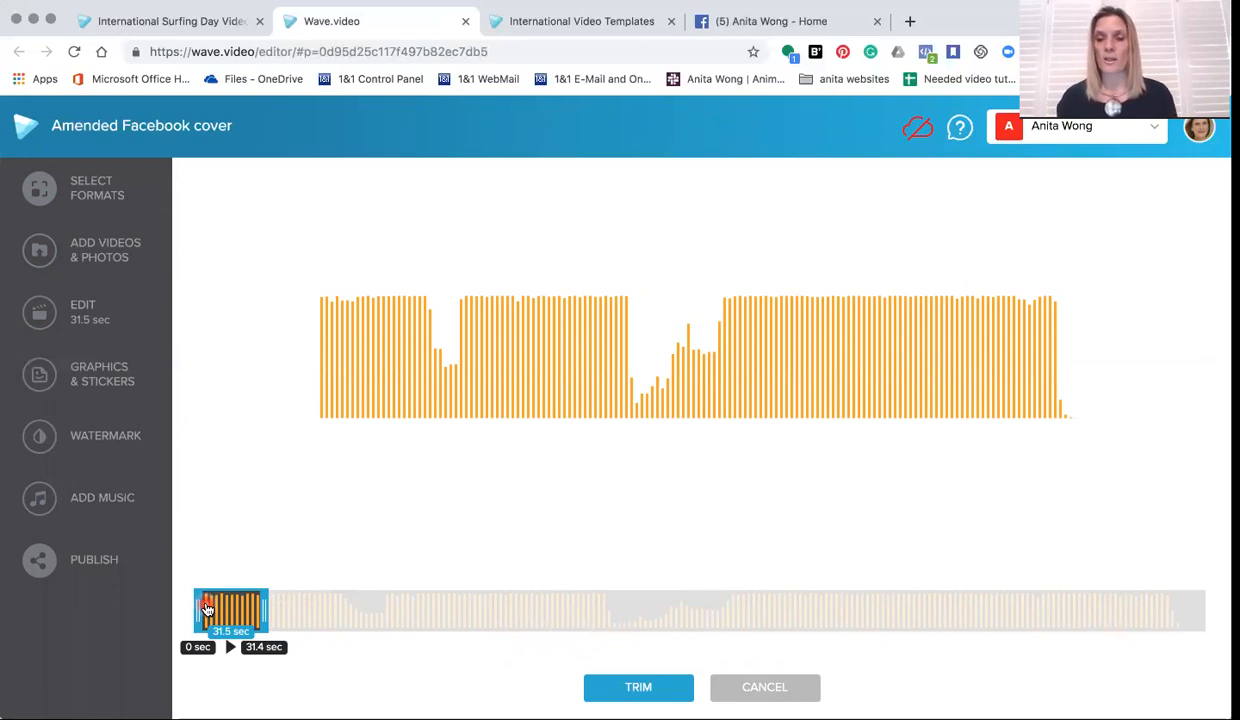
click(640, 688)
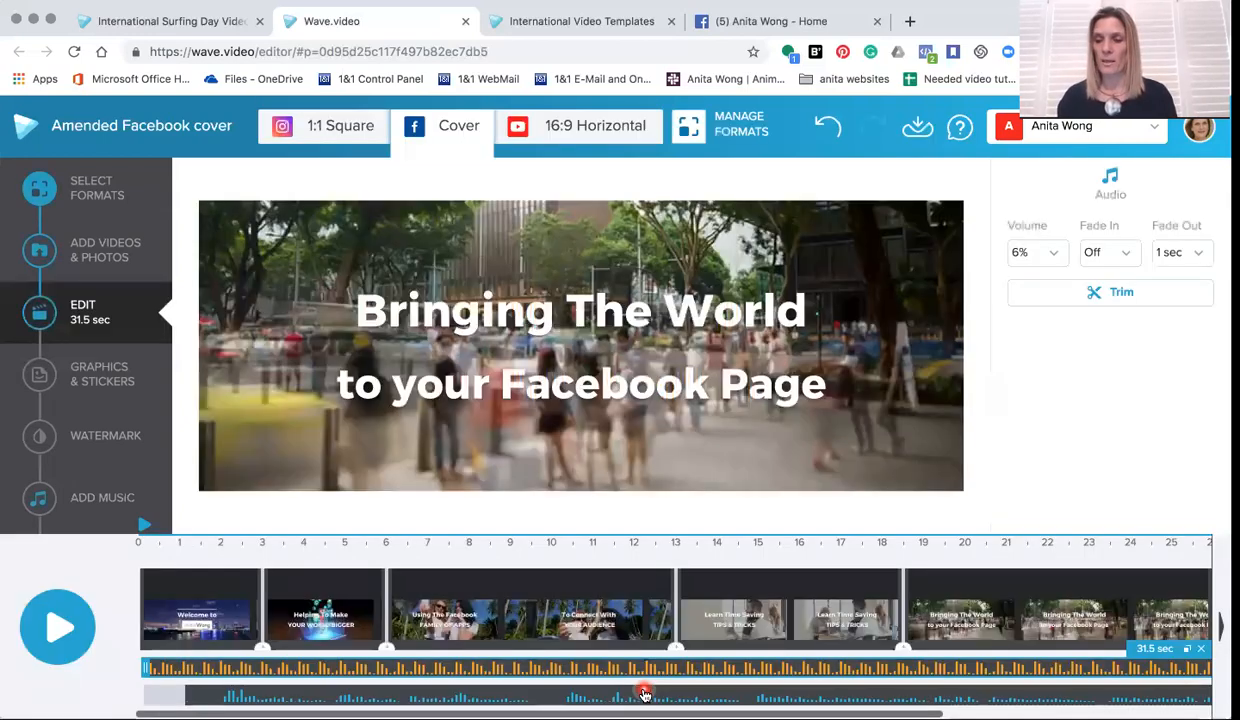
Set the music track's fade-out and fade-in to 1 sec each, and dismiss the save error.
scroll(557, 601, right, 3)
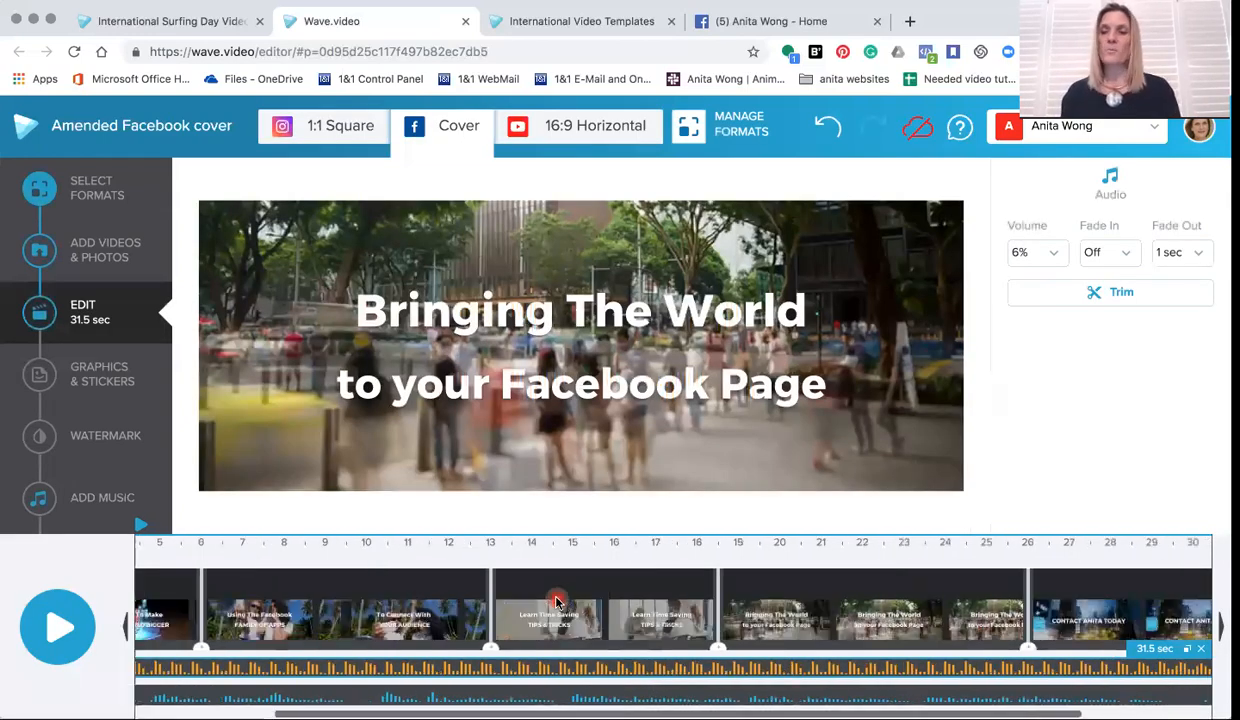
scroll(557, 601, right, 2)
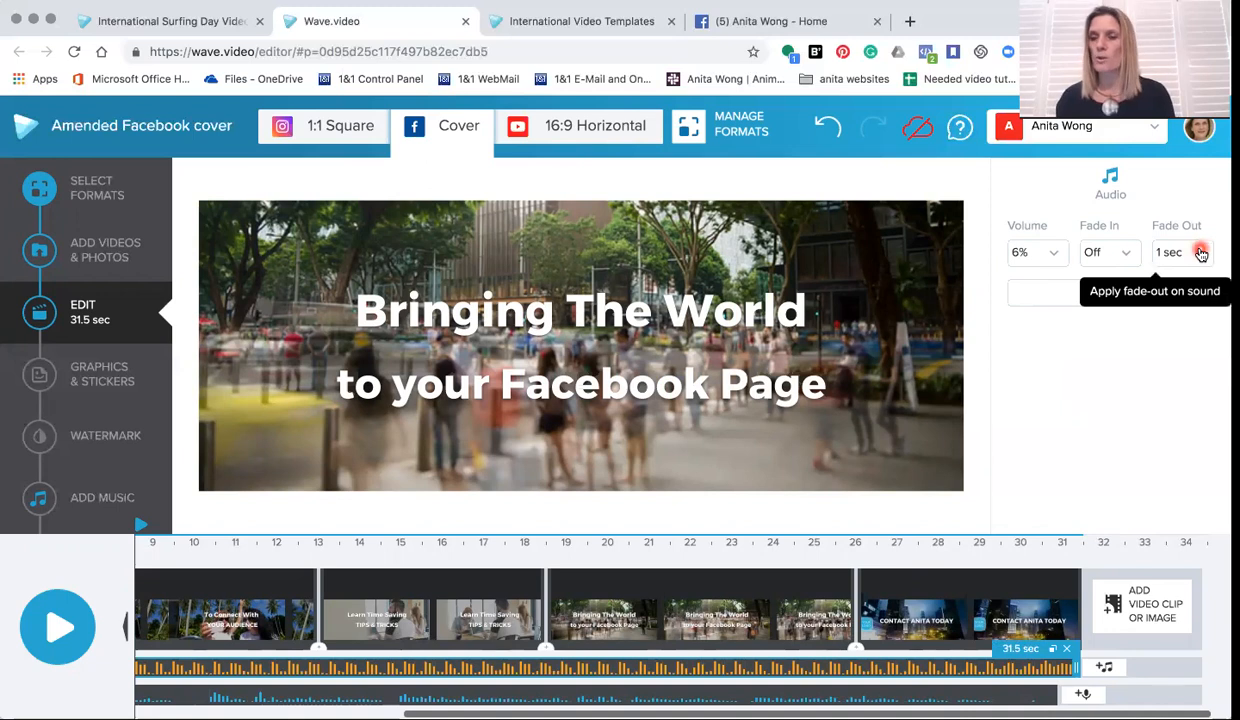
click(1200, 253)
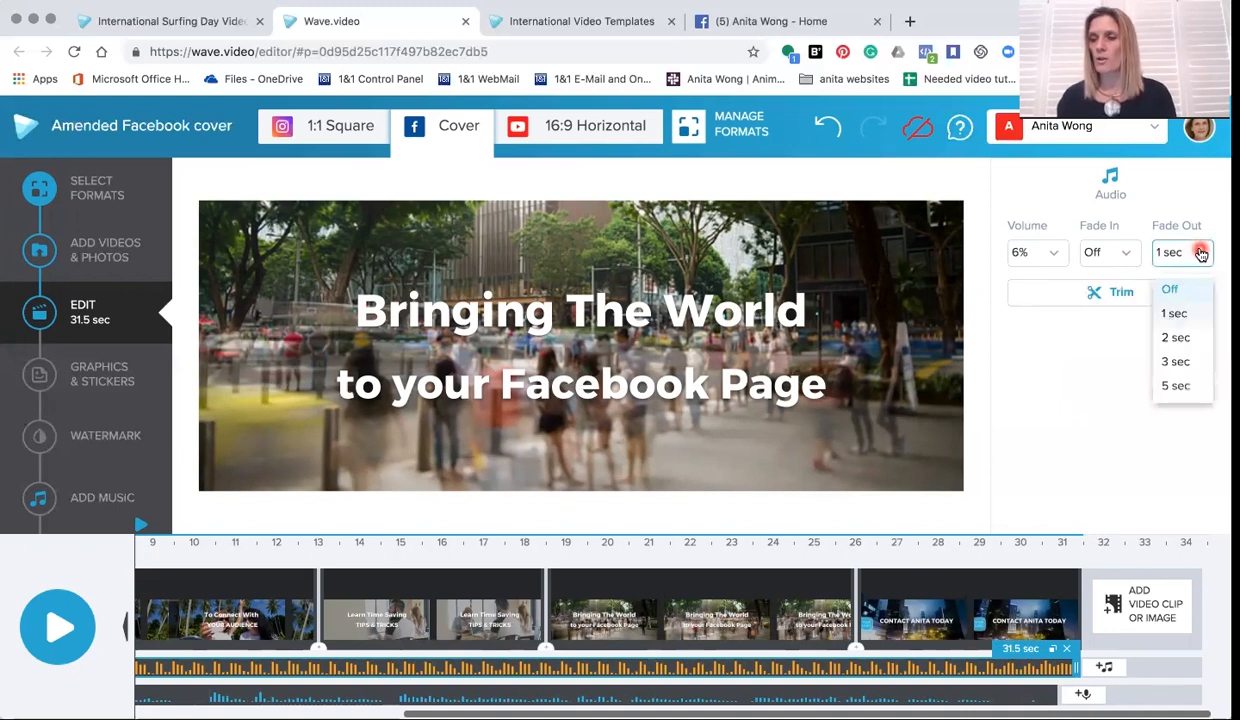
click(1199, 318)
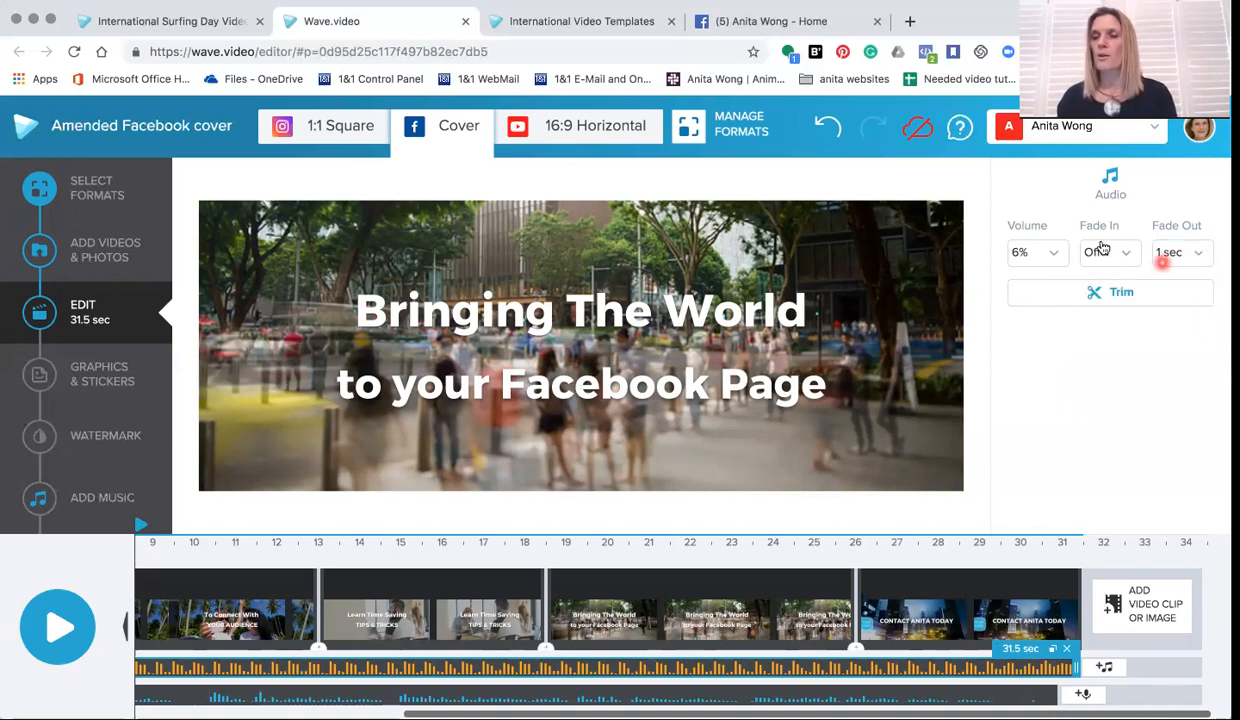
click(1119, 255)
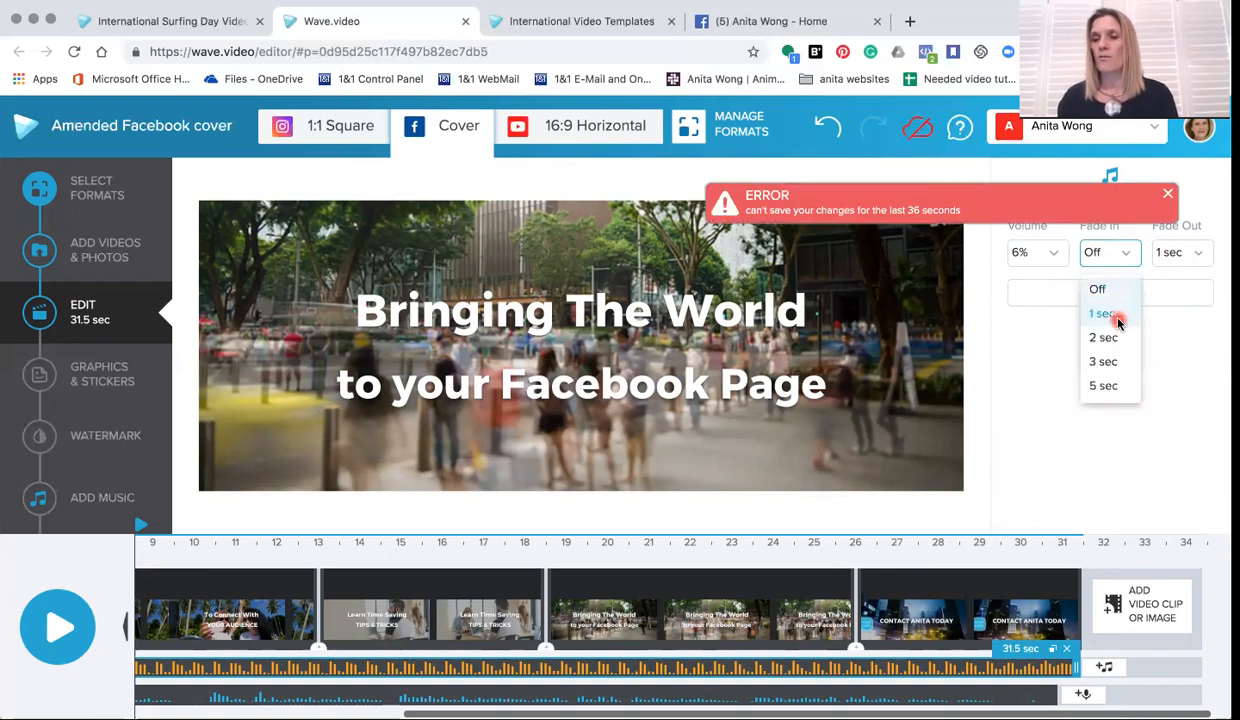
click(1115, 318)
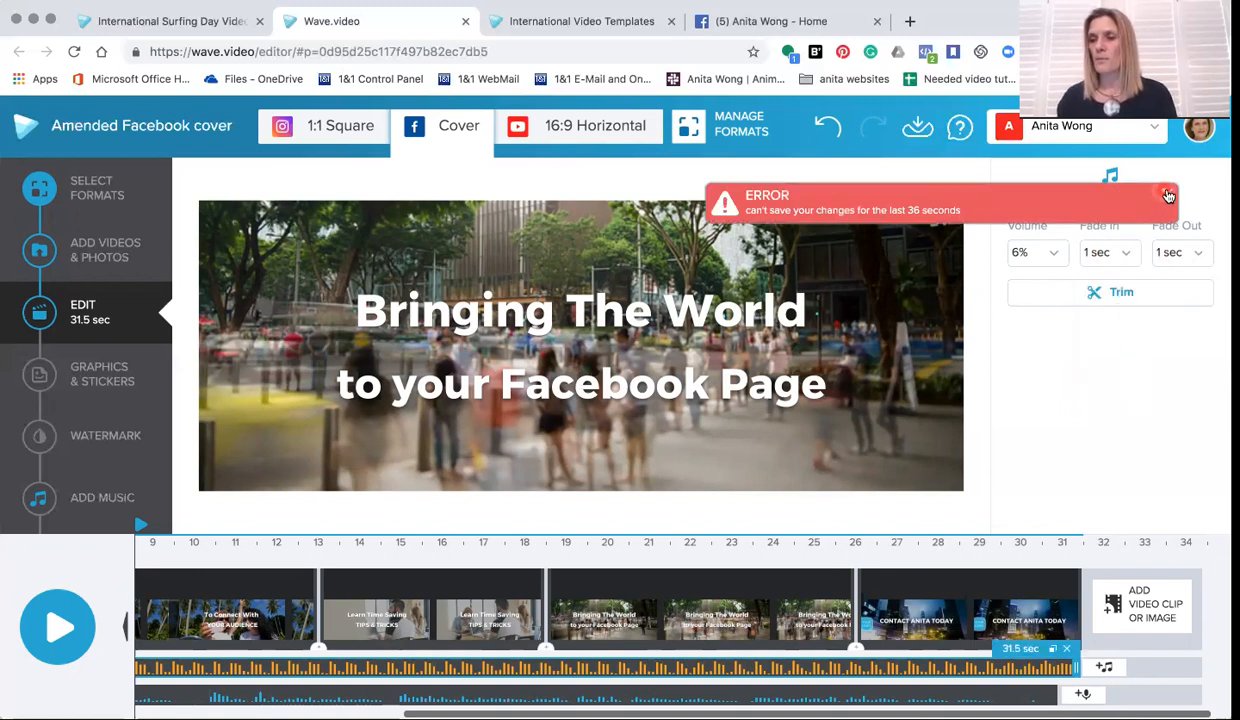
click(1167, 194)
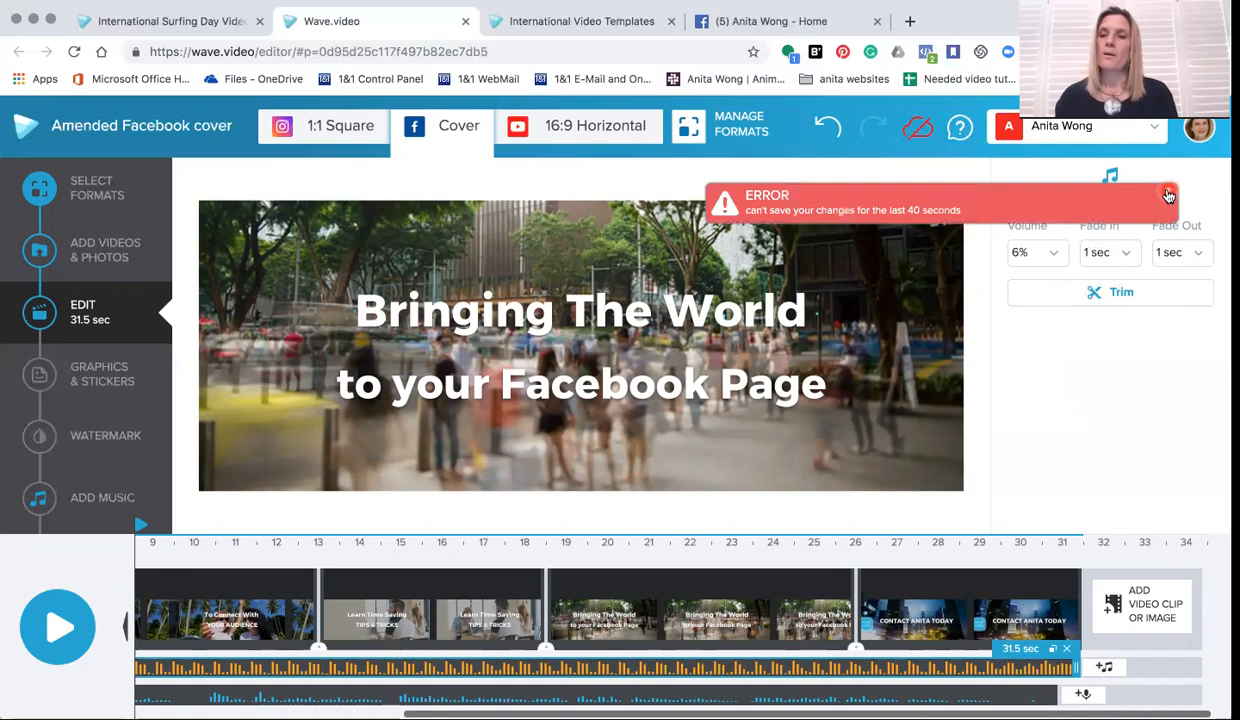
click(1167, 194)
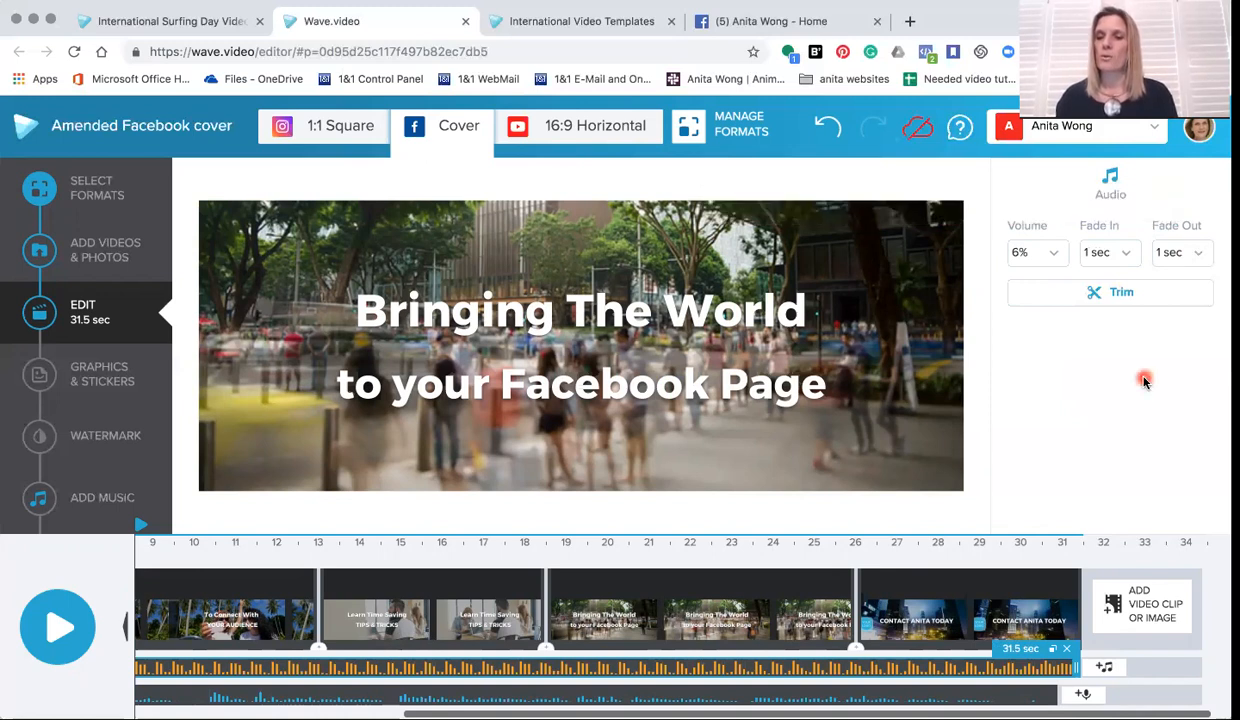
Select the voiceover track, play the video to hear it with the music, and examine the voiceover's placement along the timeline.
click(272, 693)
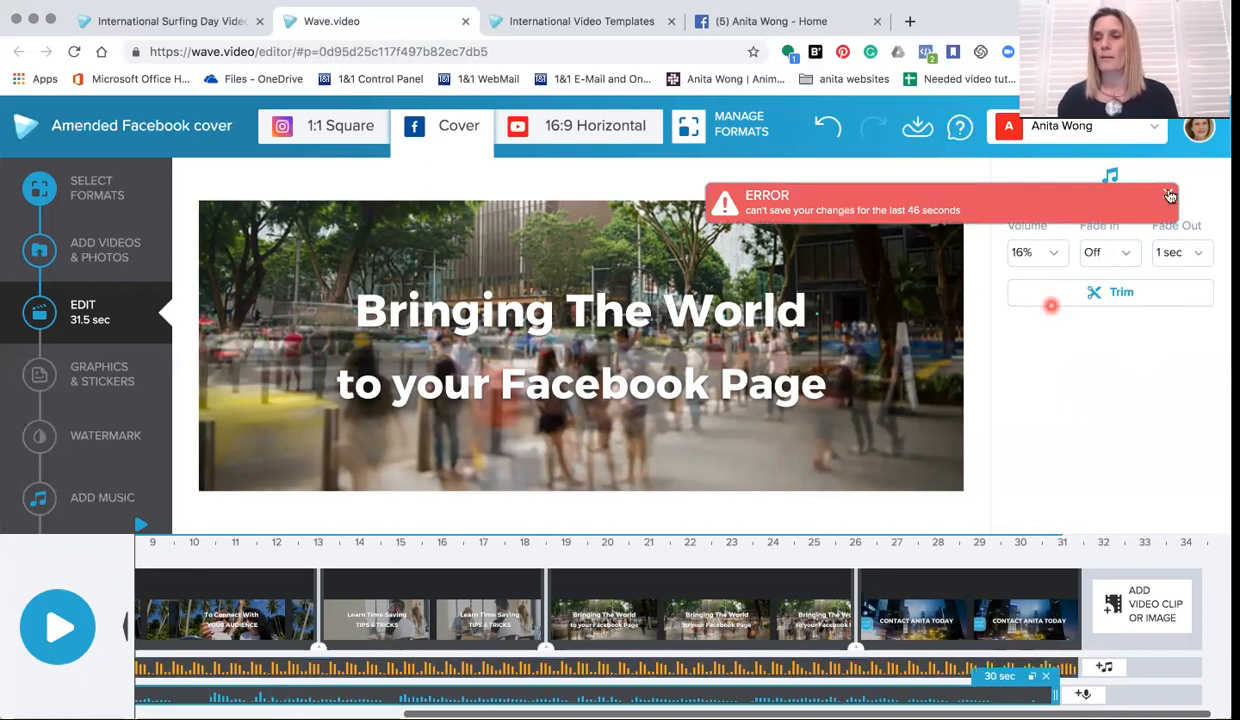
click(1169, 195)
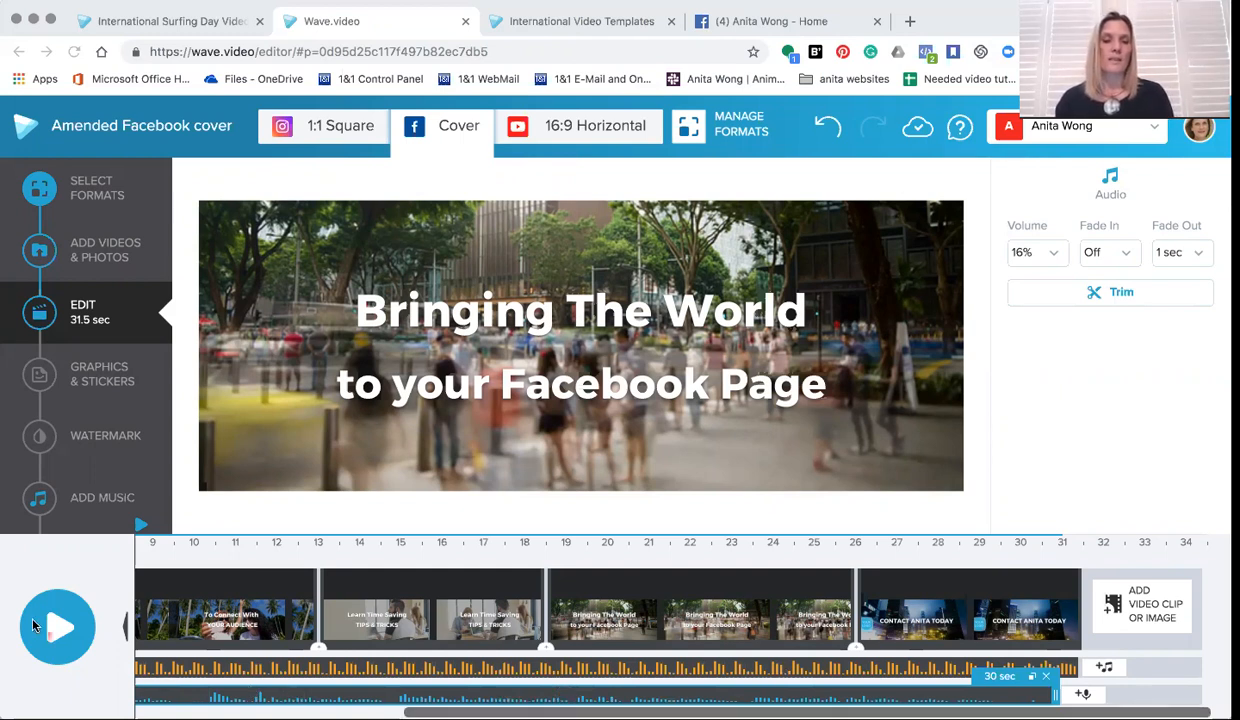
click(57, 633)
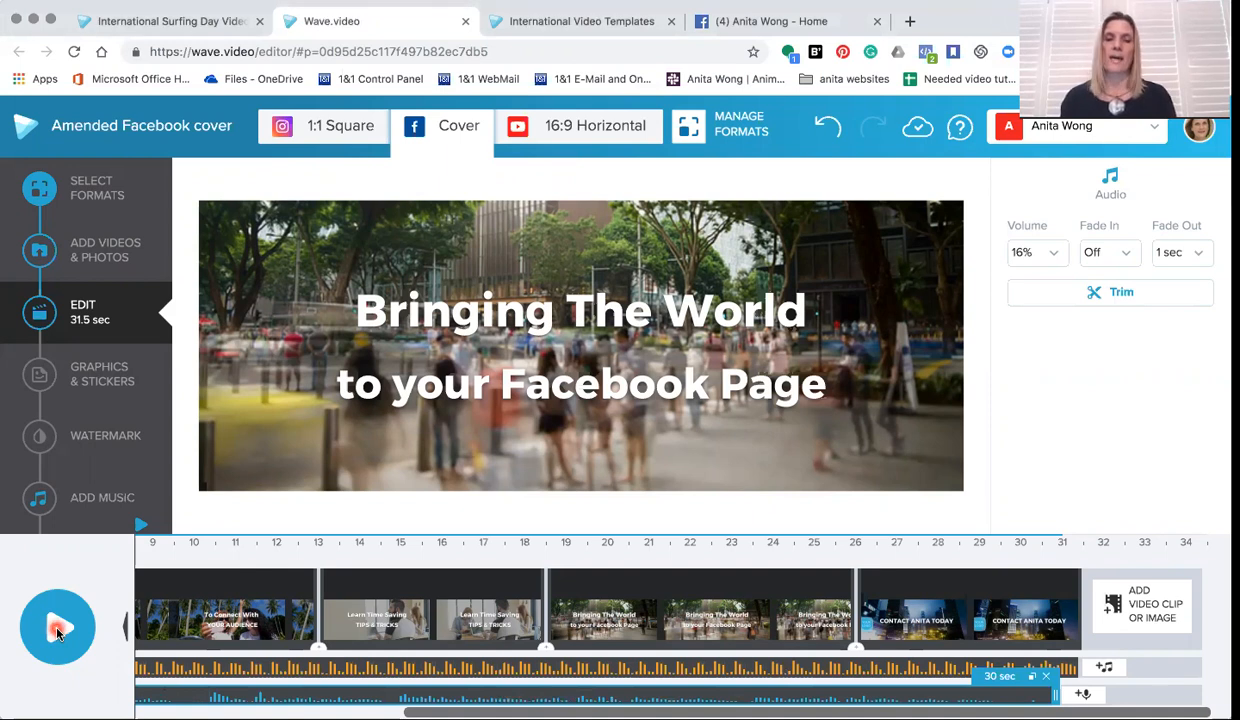
click(57, 633)
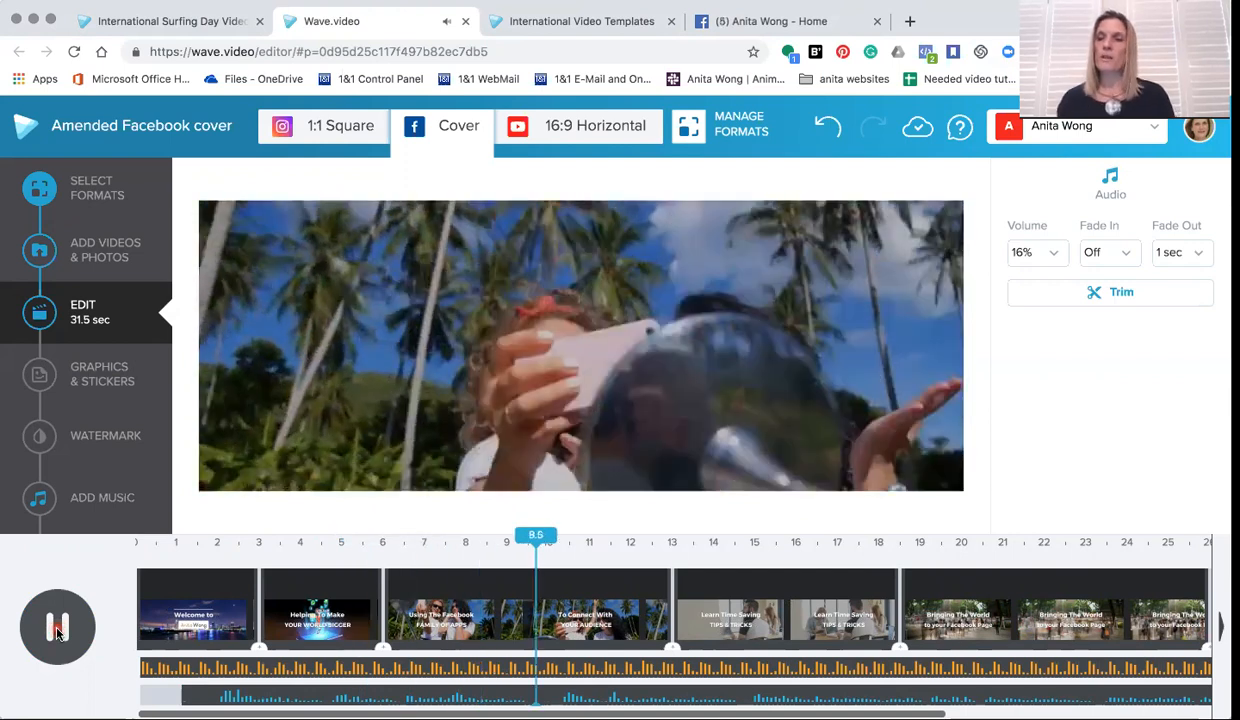
click(57, 628)
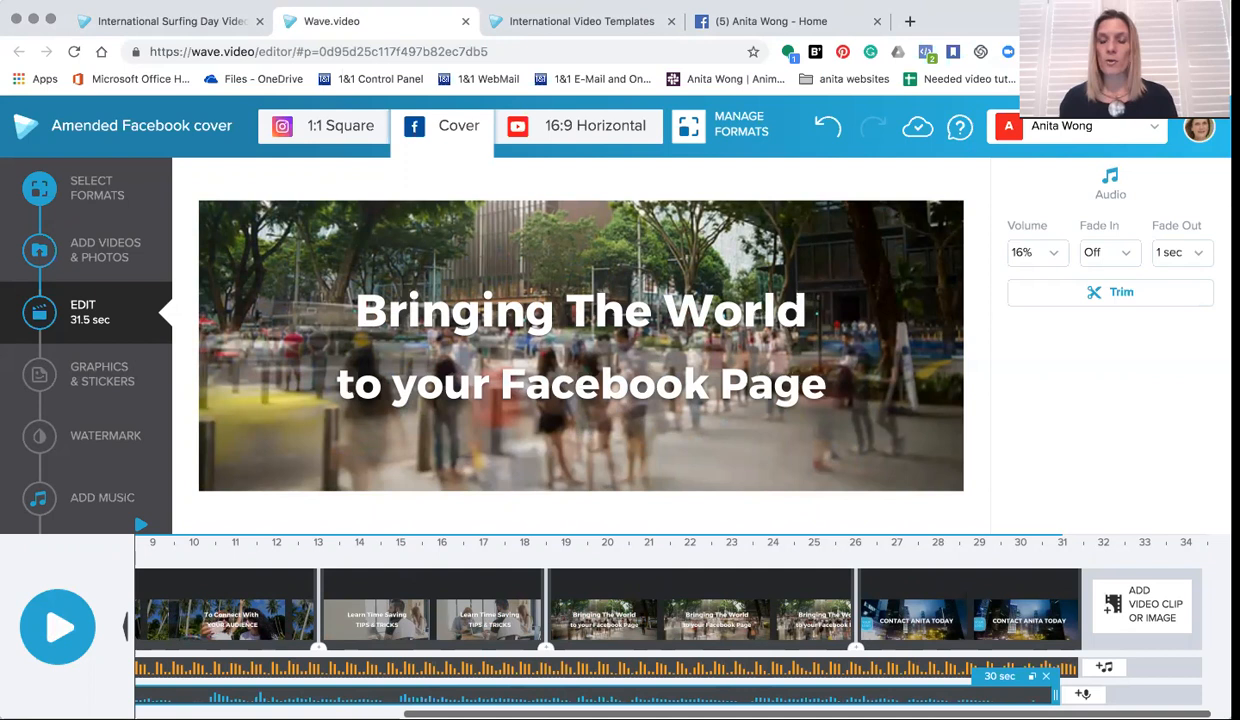
drag(425, 713, 127, 686)
click(803, 701)
scroll(804, 703, right, 4)
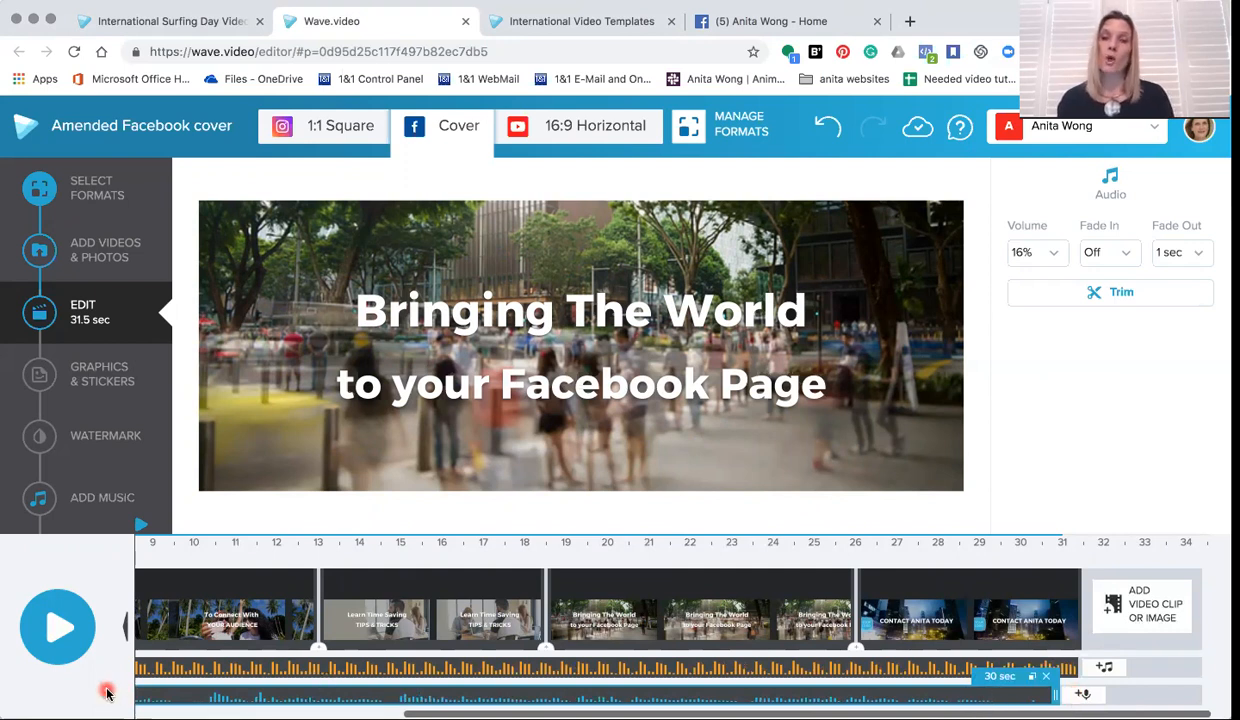
Record a short new voiceover, play it back, and add it to the timeline after the existing voiceover.
click(1085, 695)
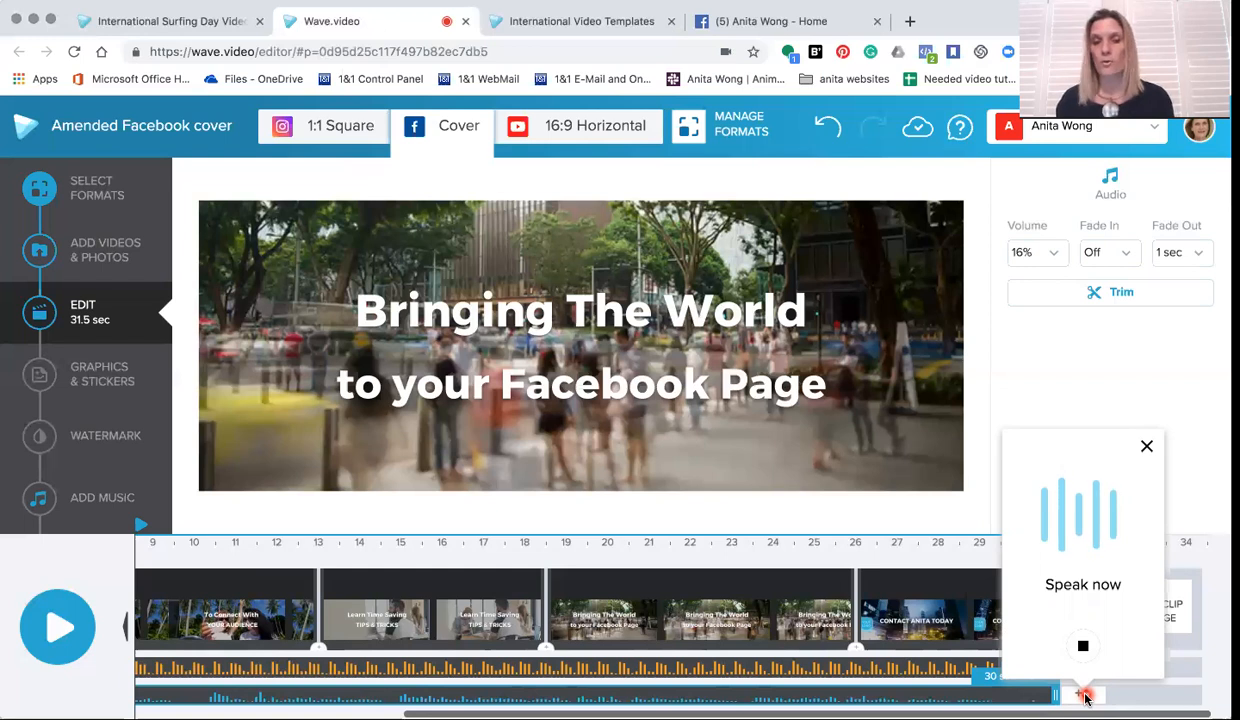
click(1083, 650)
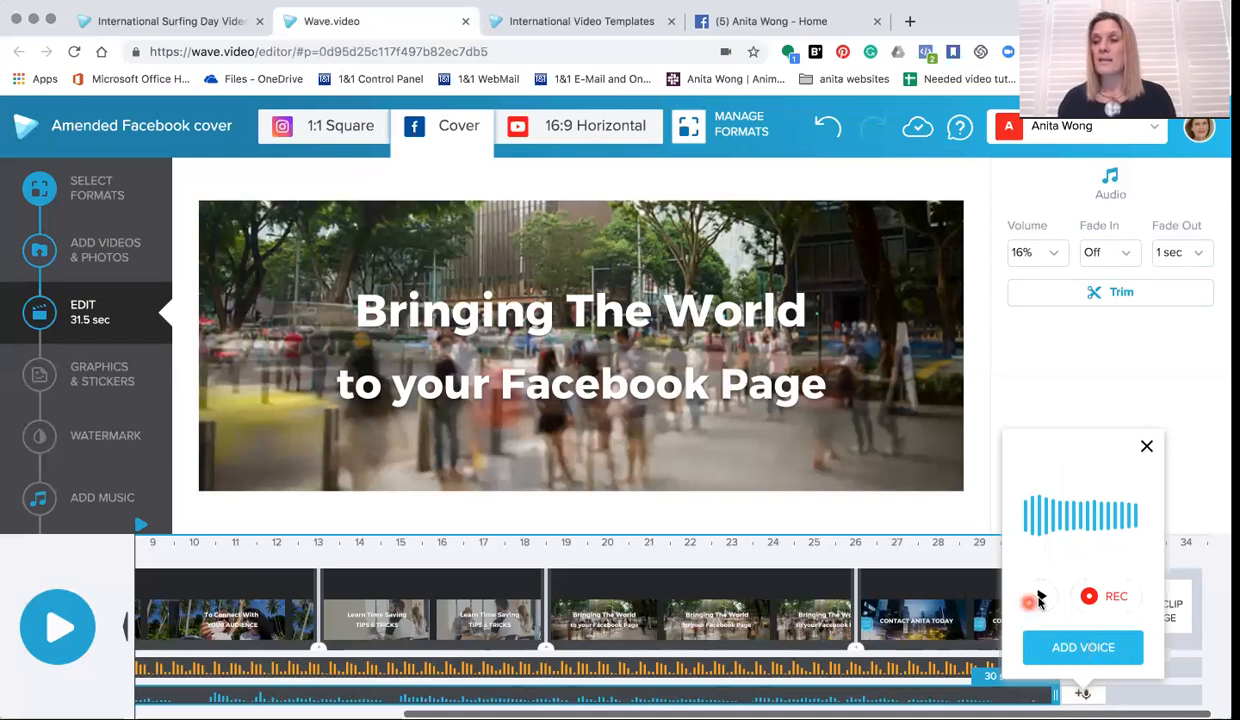
click(1041, 598)
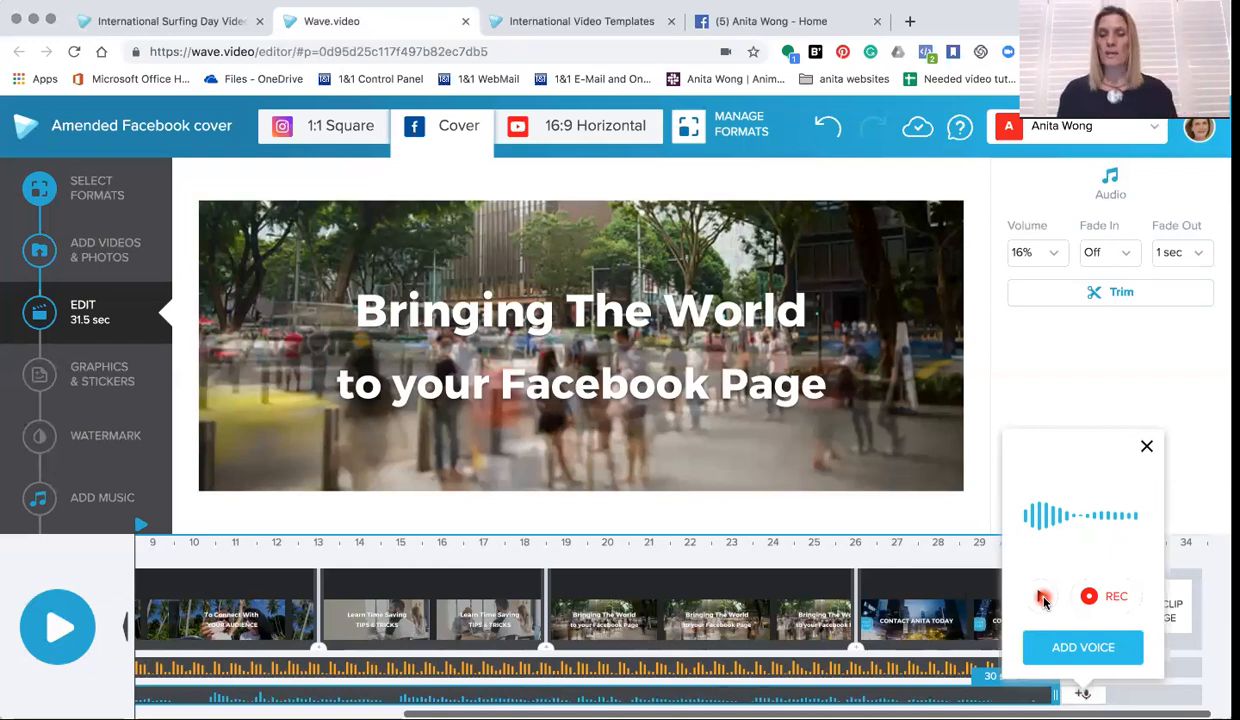
click(1044, 600)
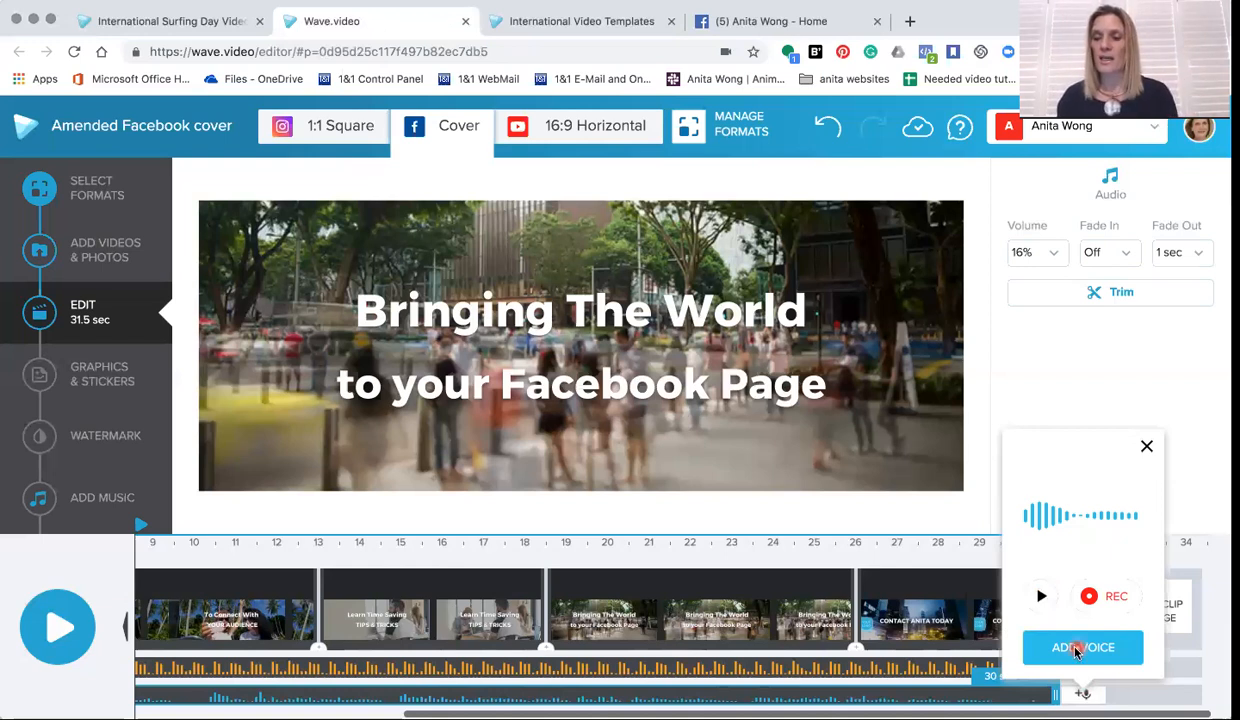
click(1077, 650)
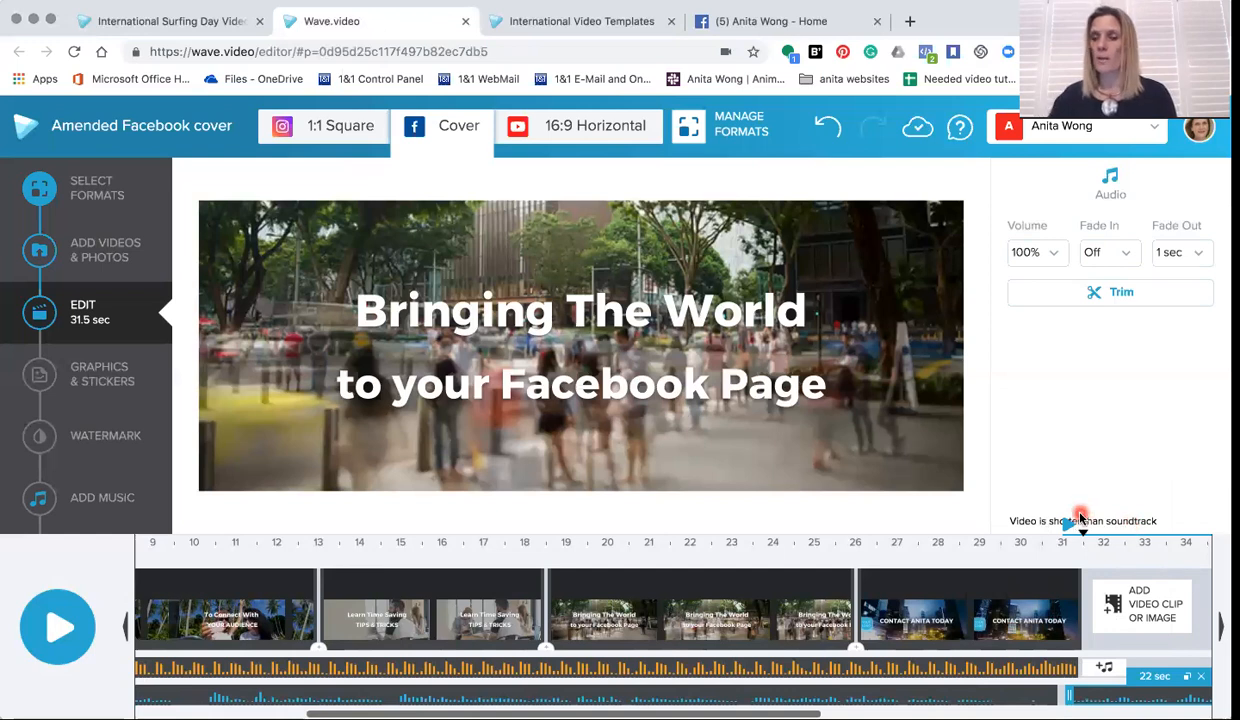
Play the newly added voiceover on the timeline and examine its volume and fade-in settings.
scroll(1111, 657, right, 1)
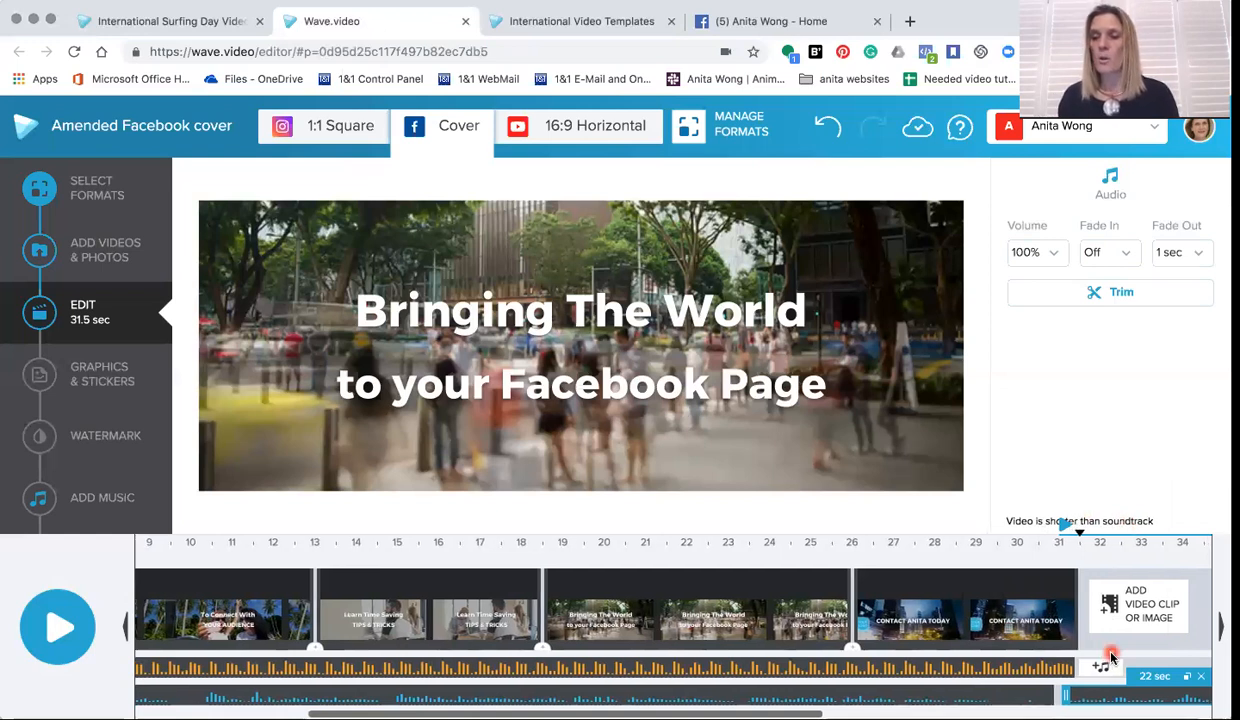
scroll(1111, 657, right, 5)
scroll(1111, 657, right, 3)
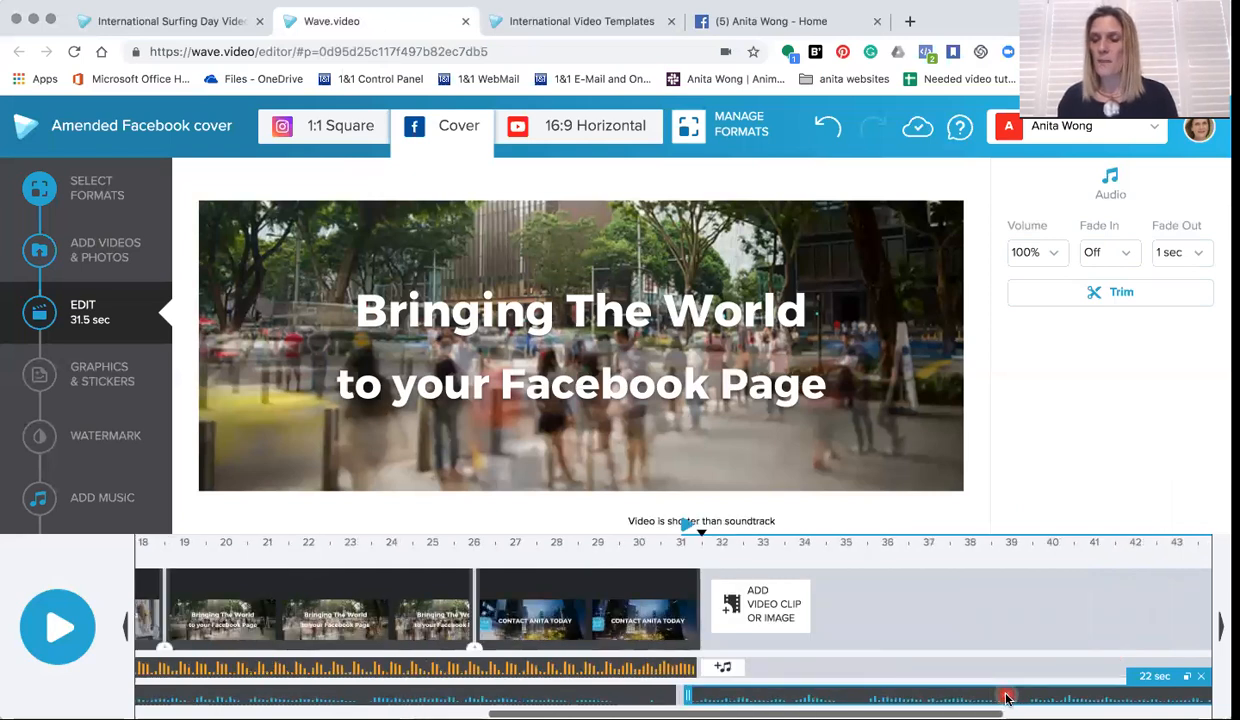
click(1025, 268)
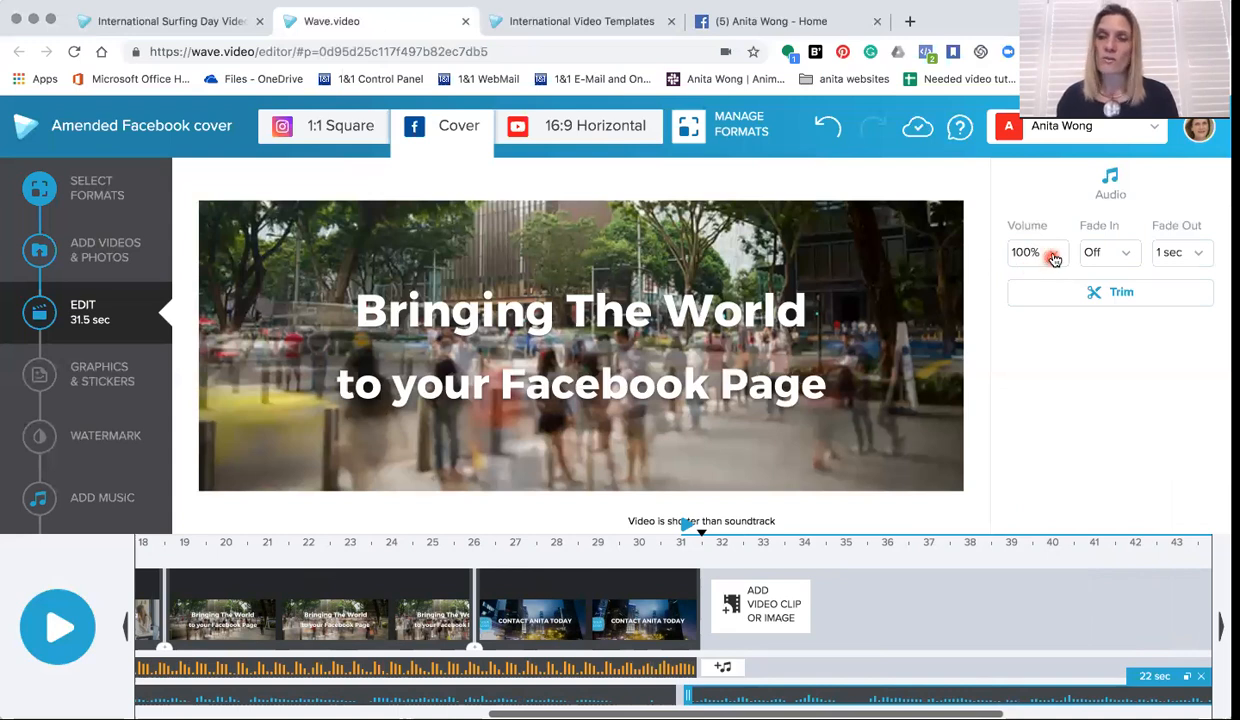
click(685, 530)
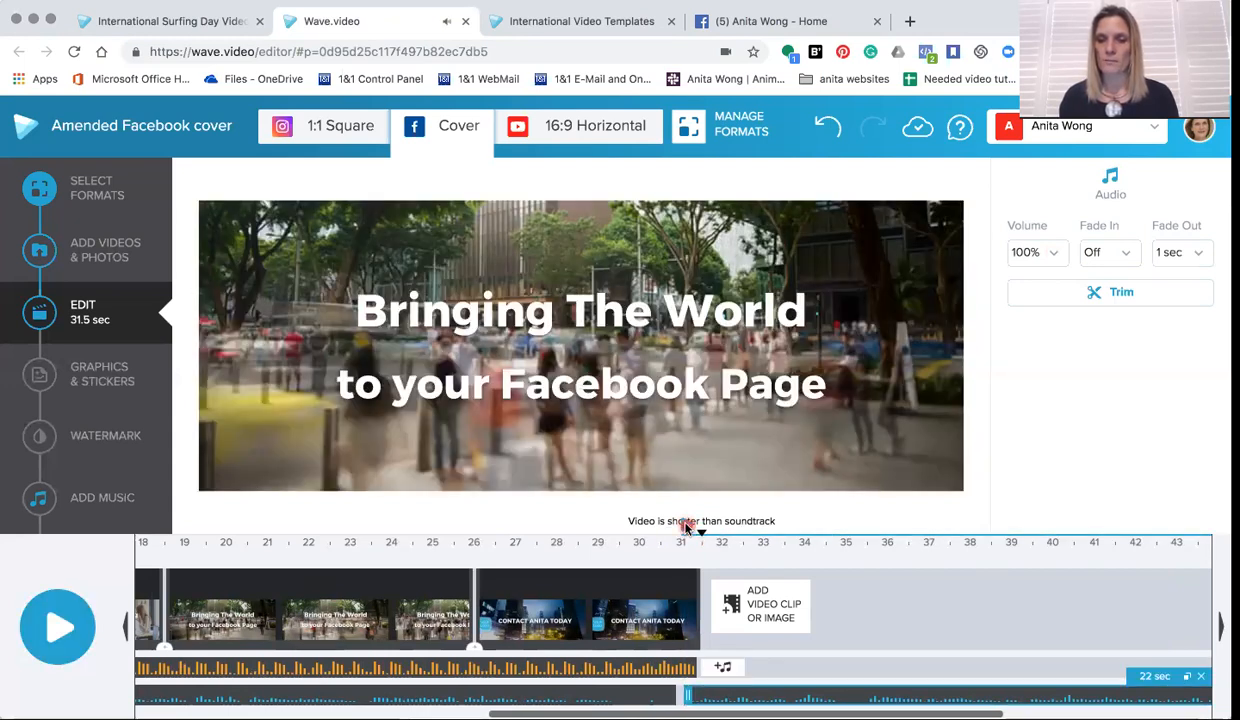
click(685, 527)
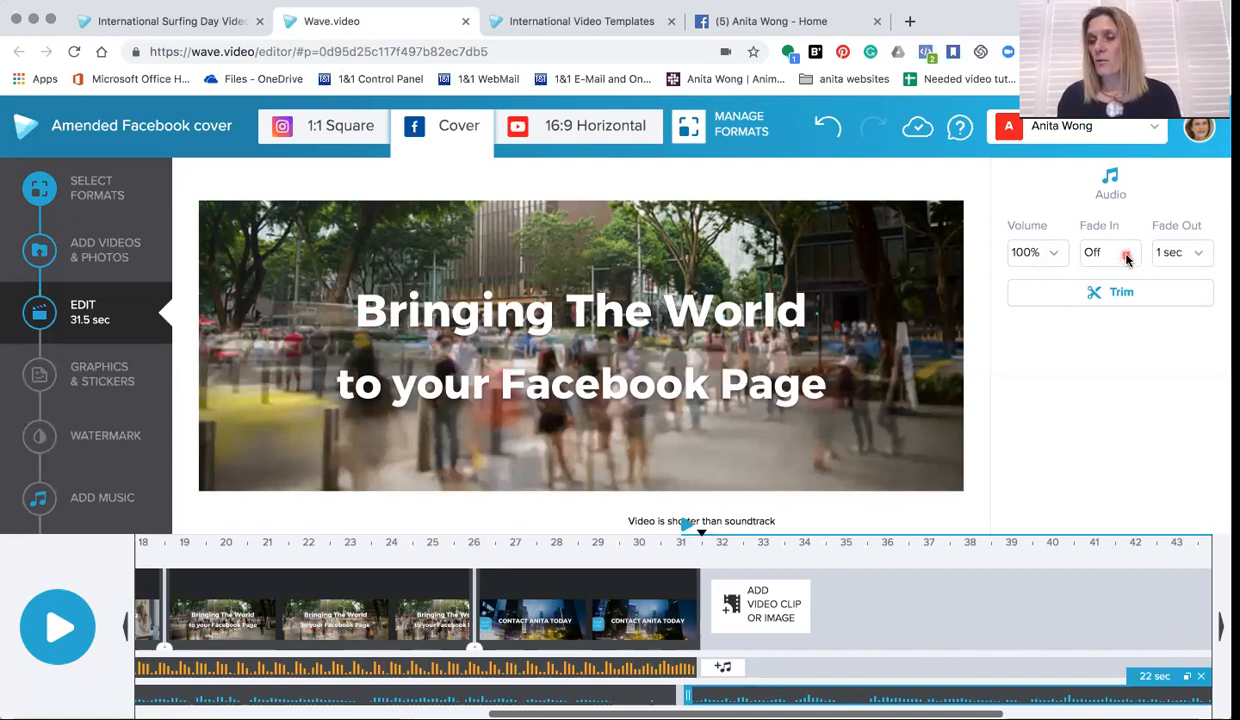
click(1127, 259)
click(1050, 258)
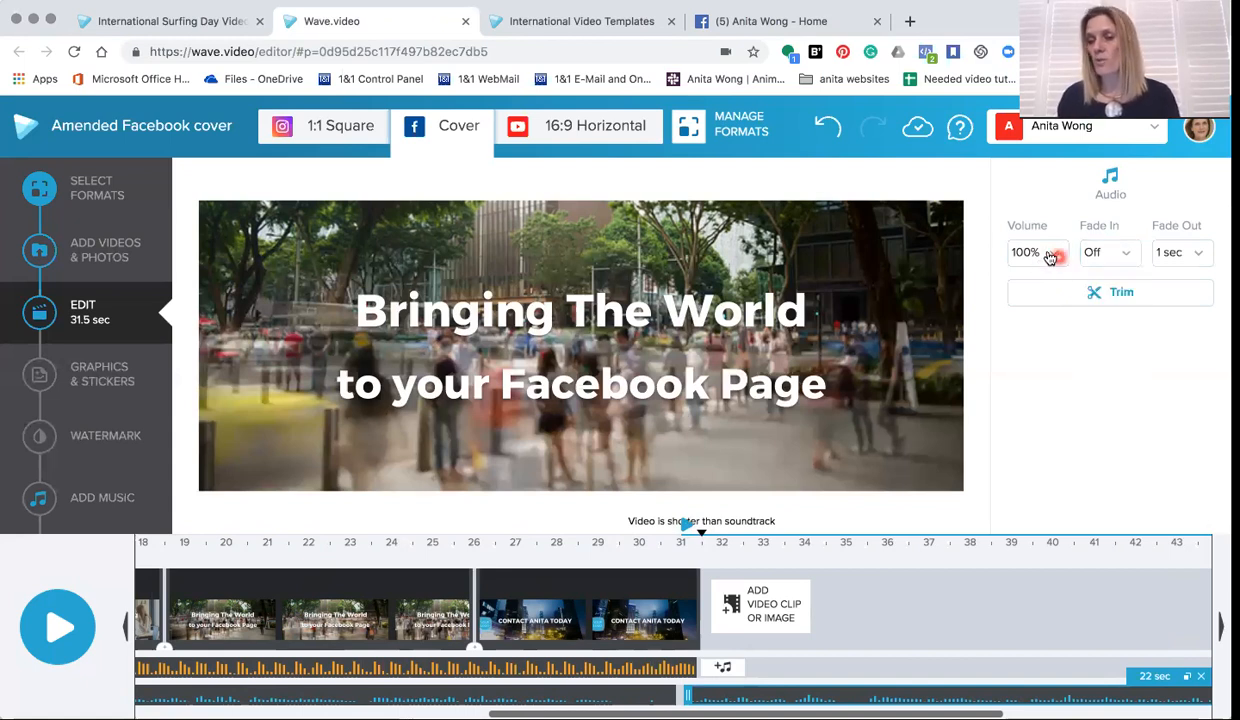
Select the original voiceover and check its volume for comparison with the new recording.
click(482, 698)
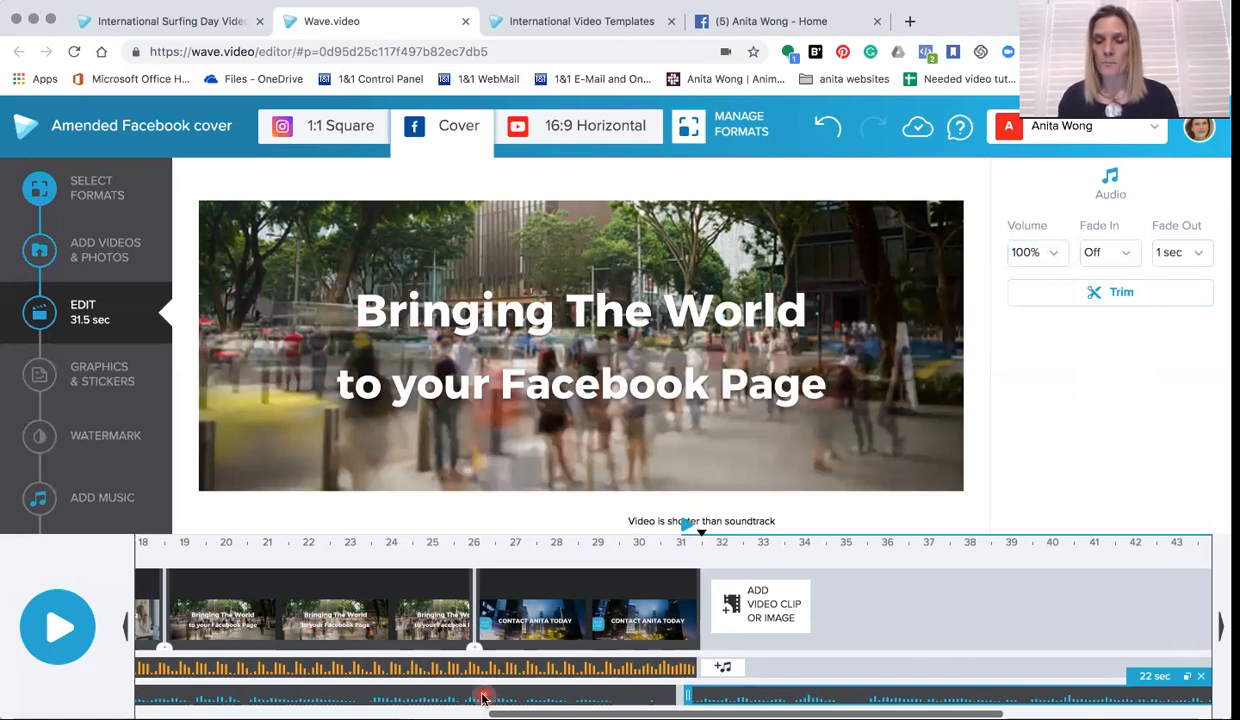
click(482, 698)
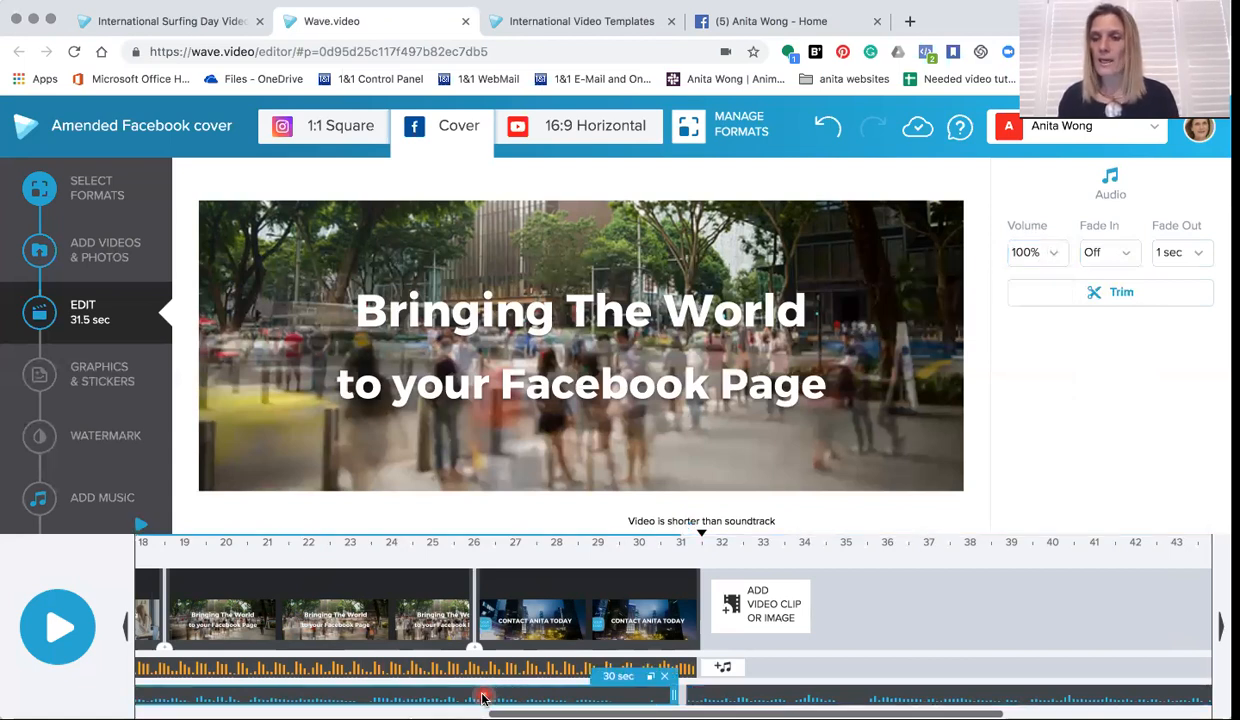
click(1025, 260)
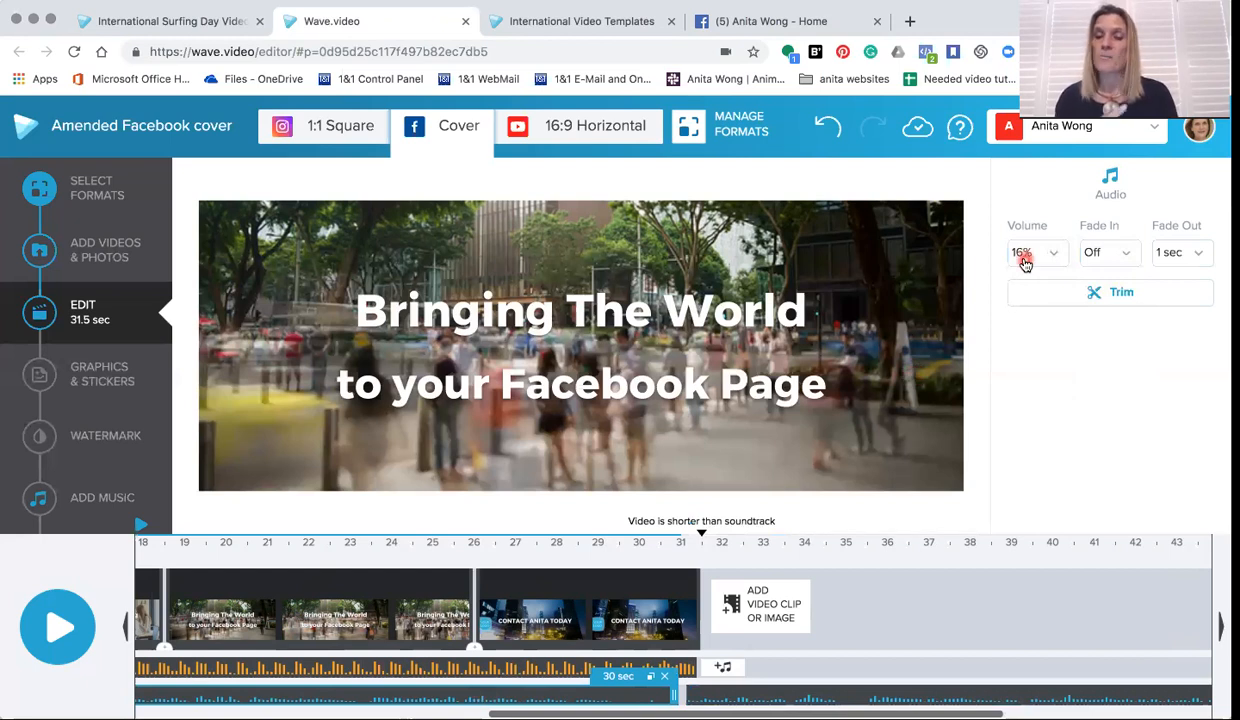
click(508, 599)
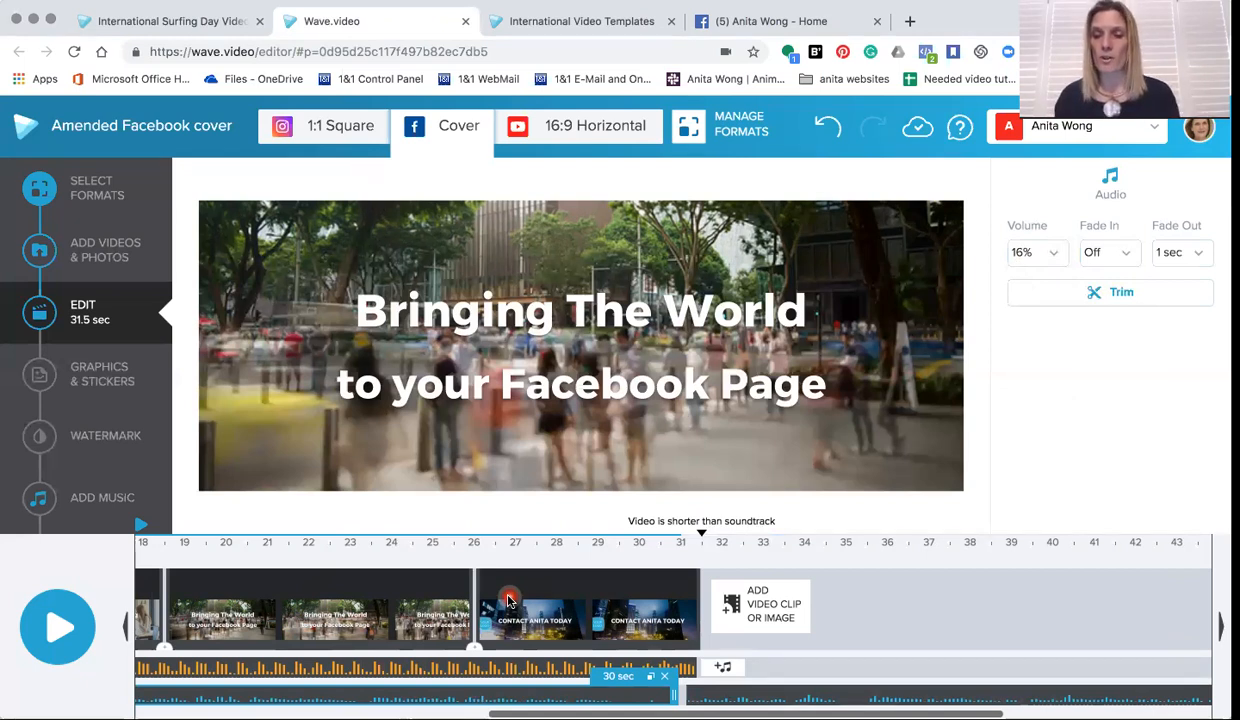
Delete the newly recorded voiceover from the end of the voice track.
click(768, 696)
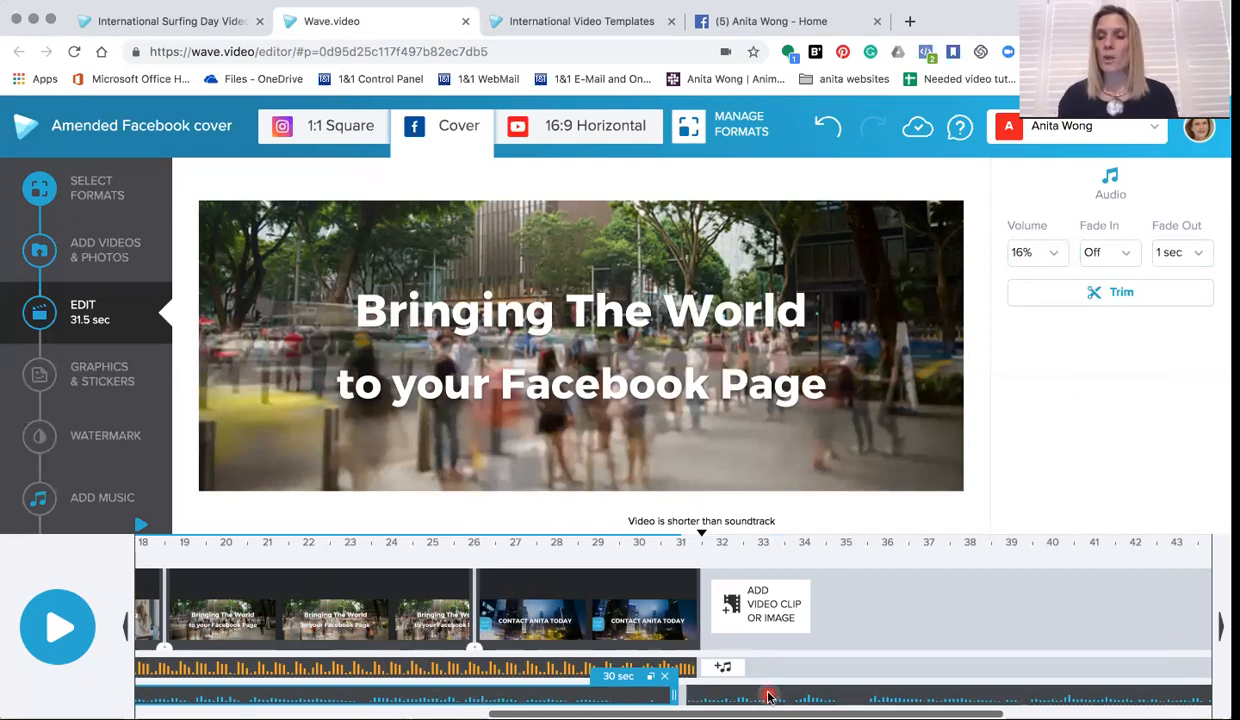
click(1200, 684)
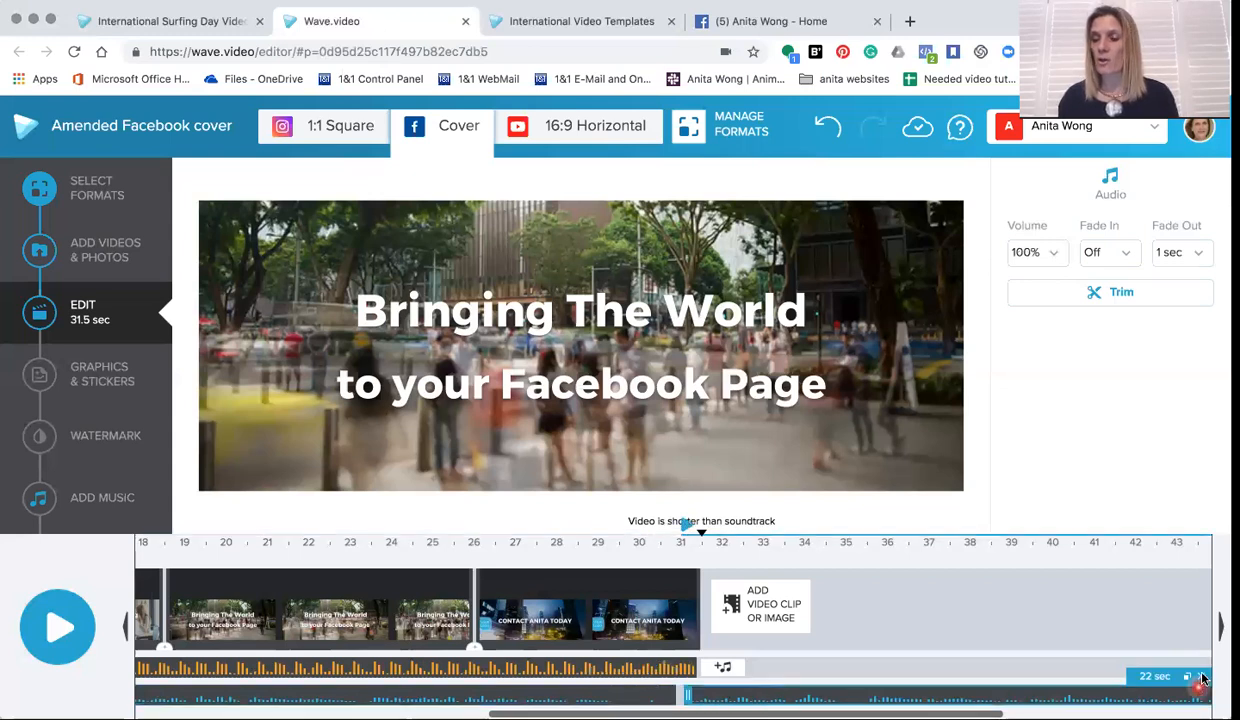
click(1203, 678)
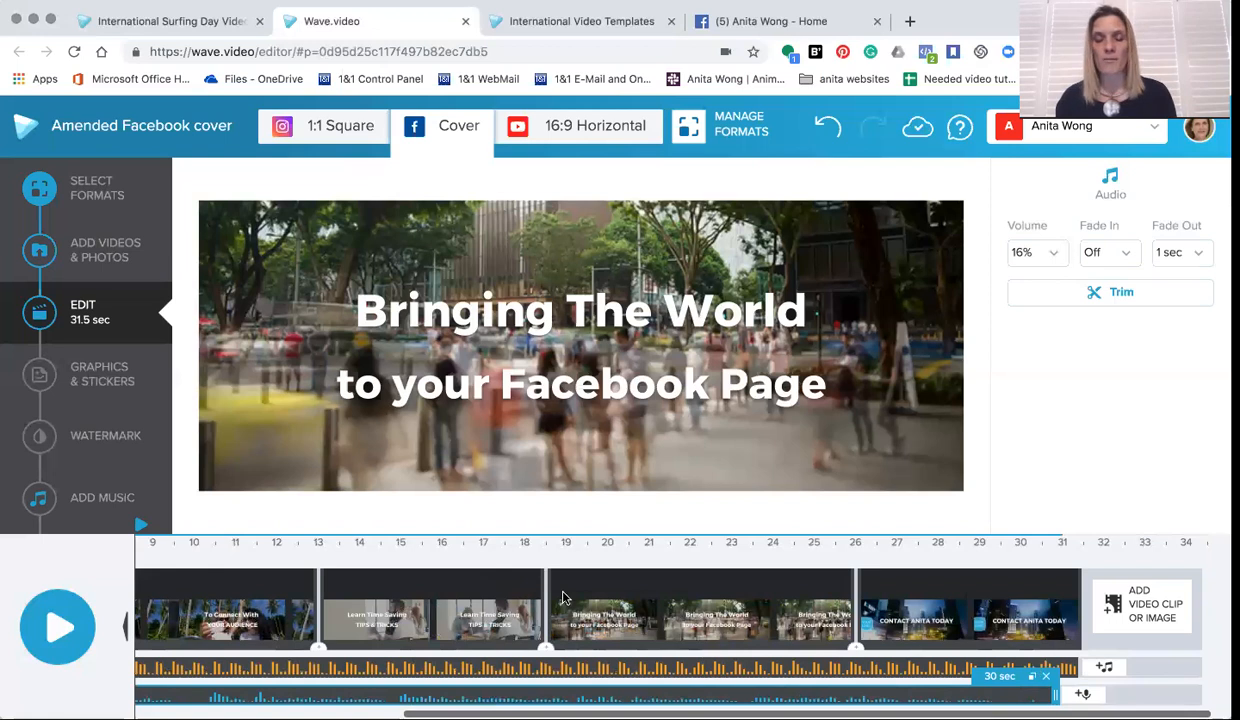
Select the final contact clip, look over the stickers, and add the uploaded round portrait image as the video's watermark.
click(895, 613)
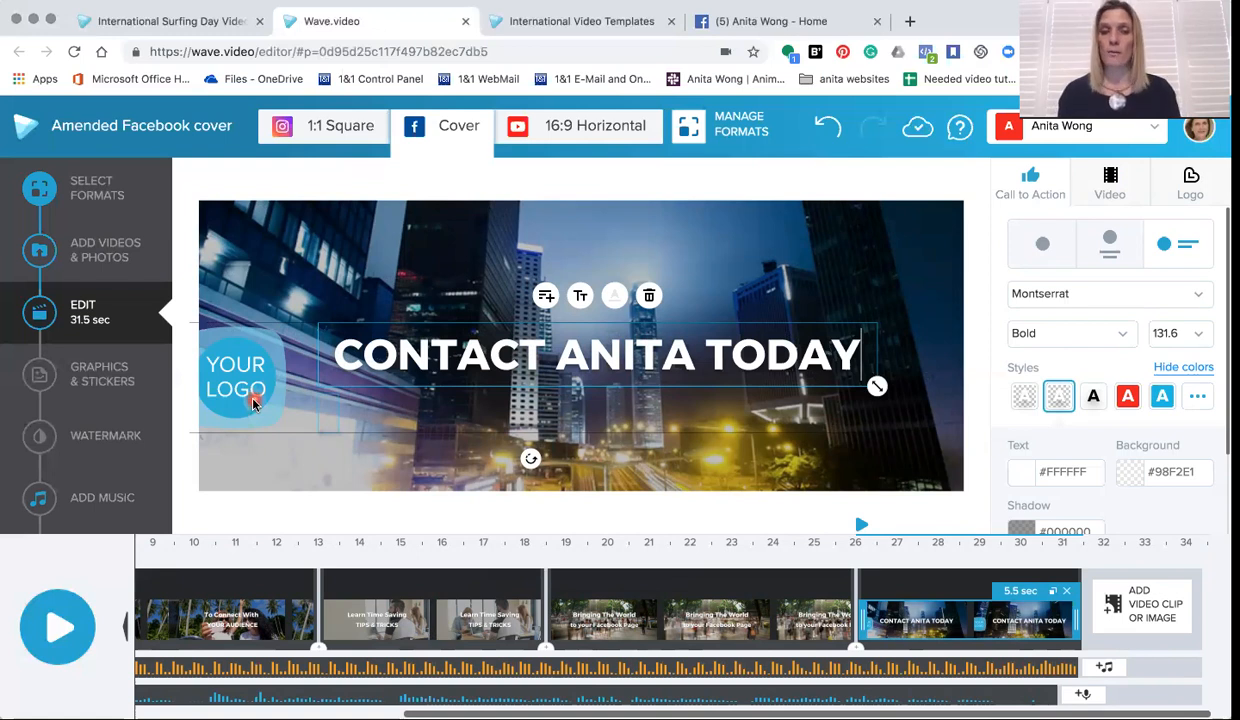
click(99, 376)
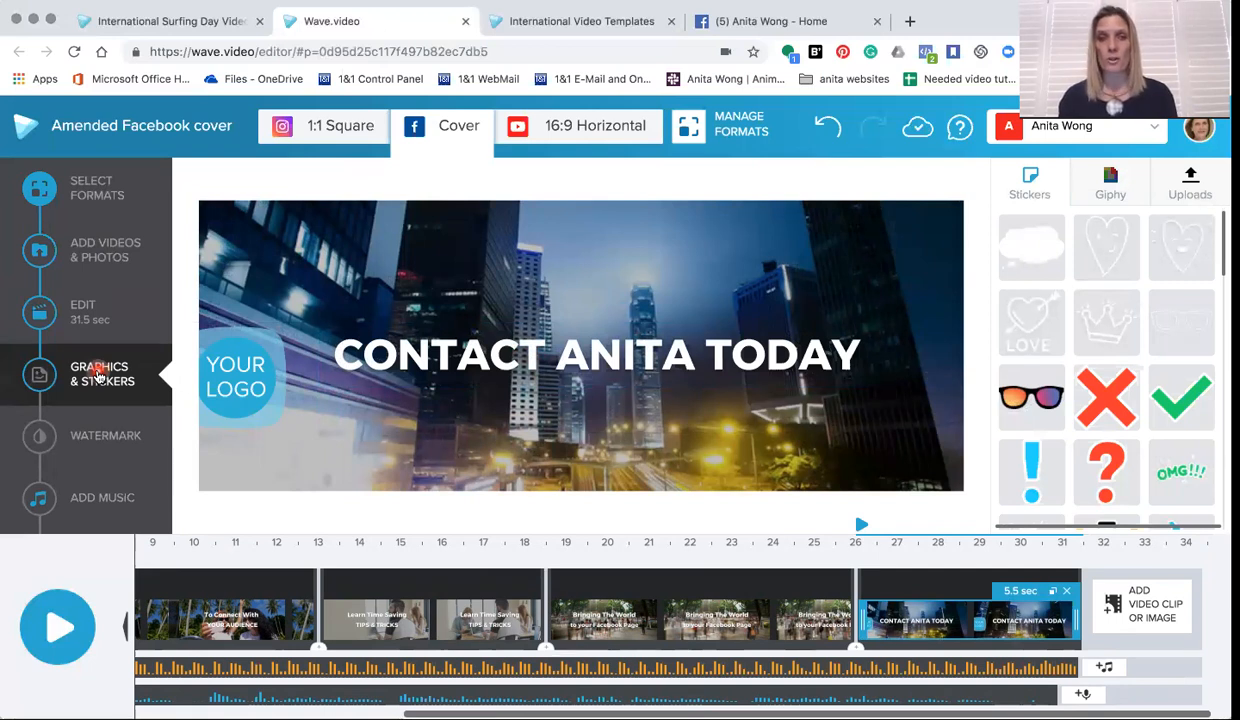
click(100, 443)
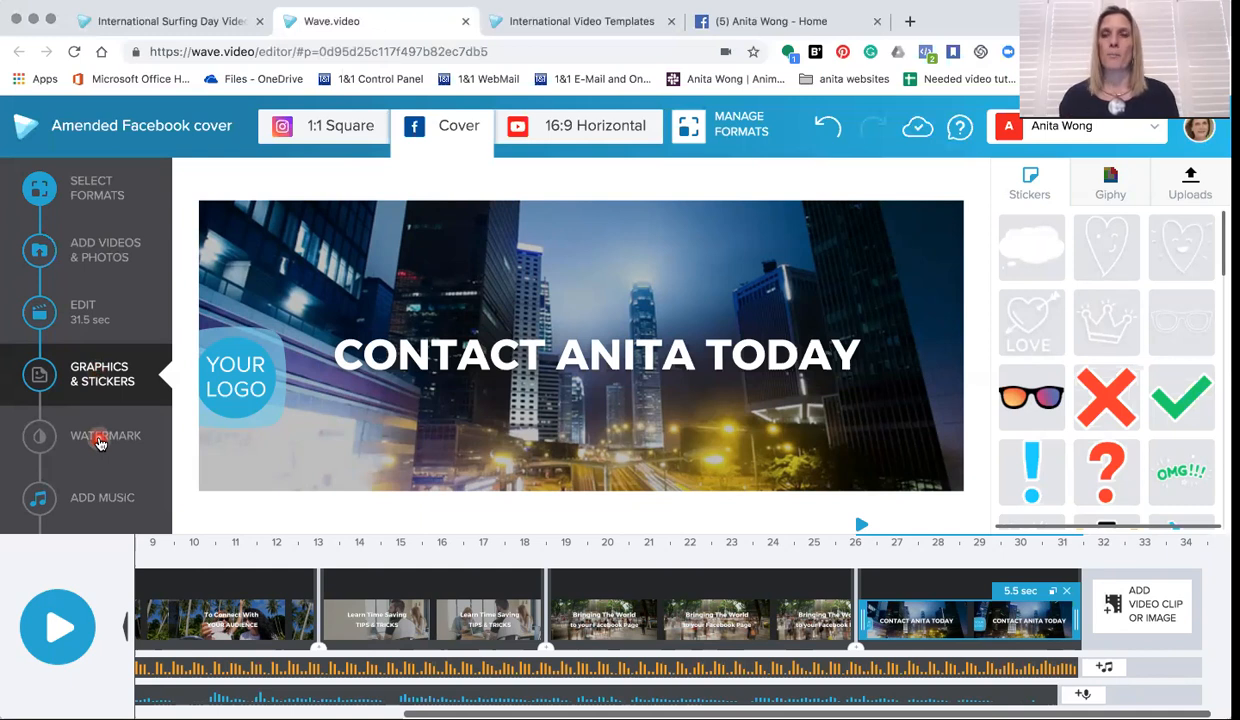
click(99, 441)
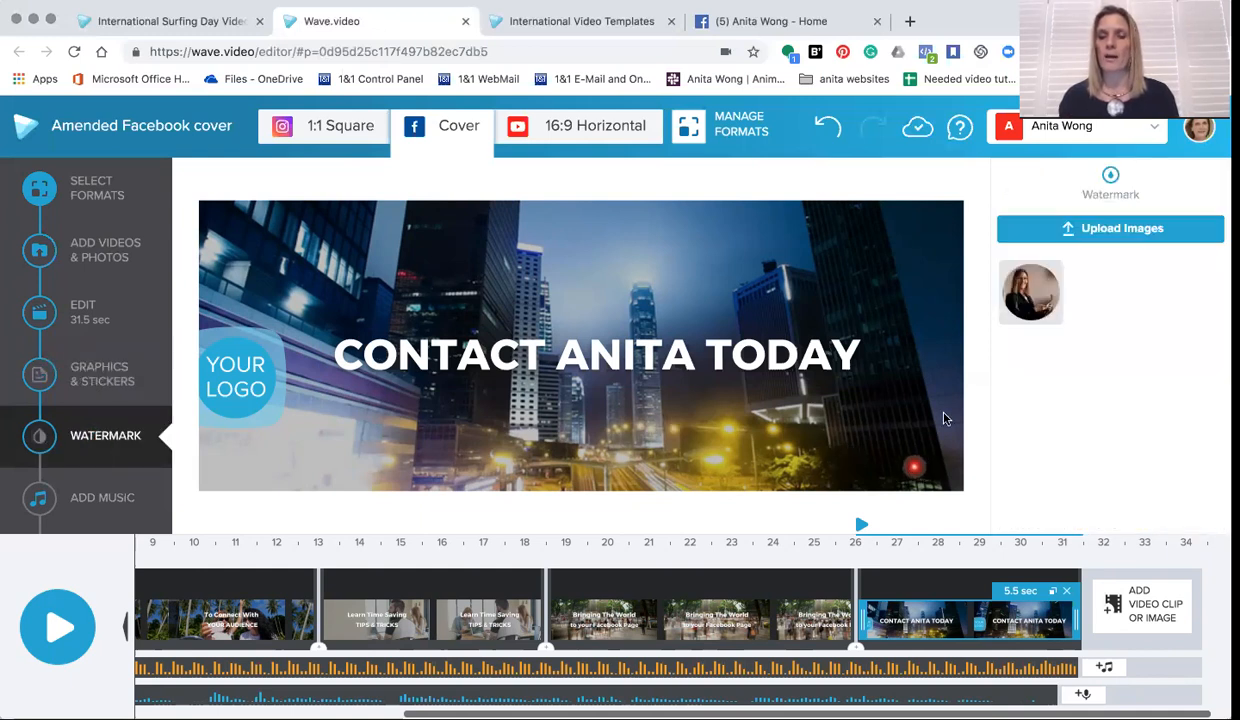
mouse_move(1047, 306)
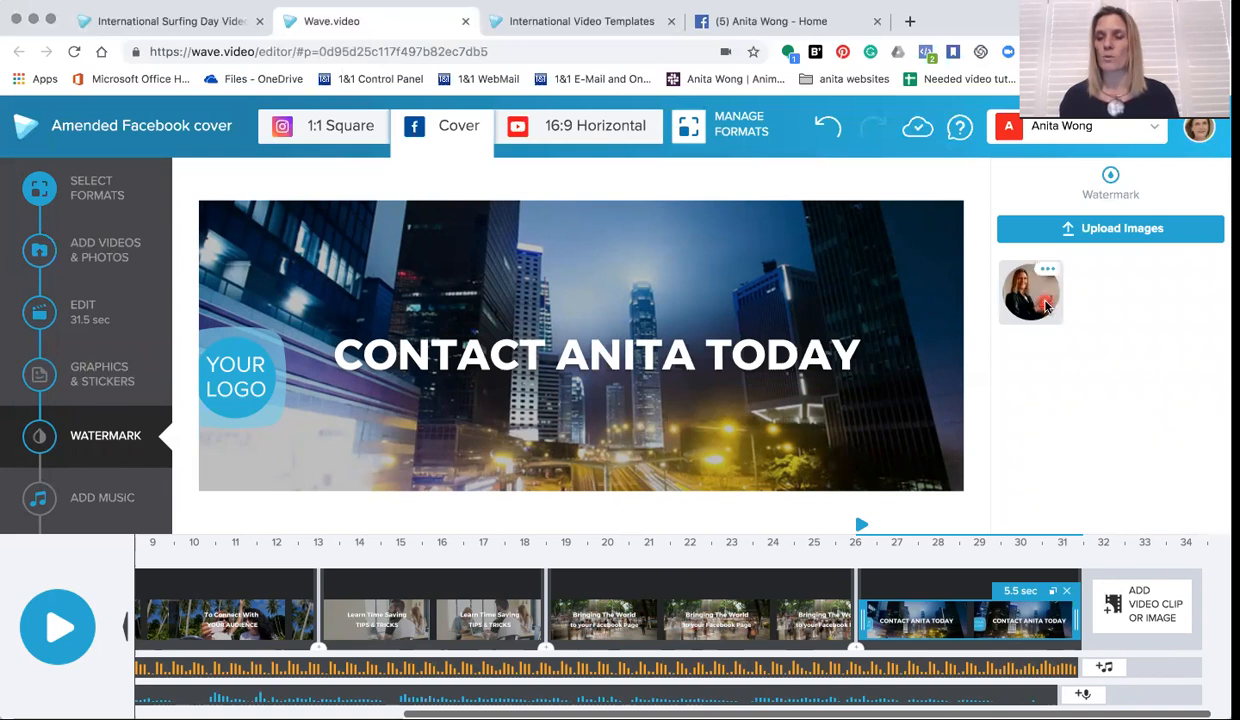
click(1030, 292)
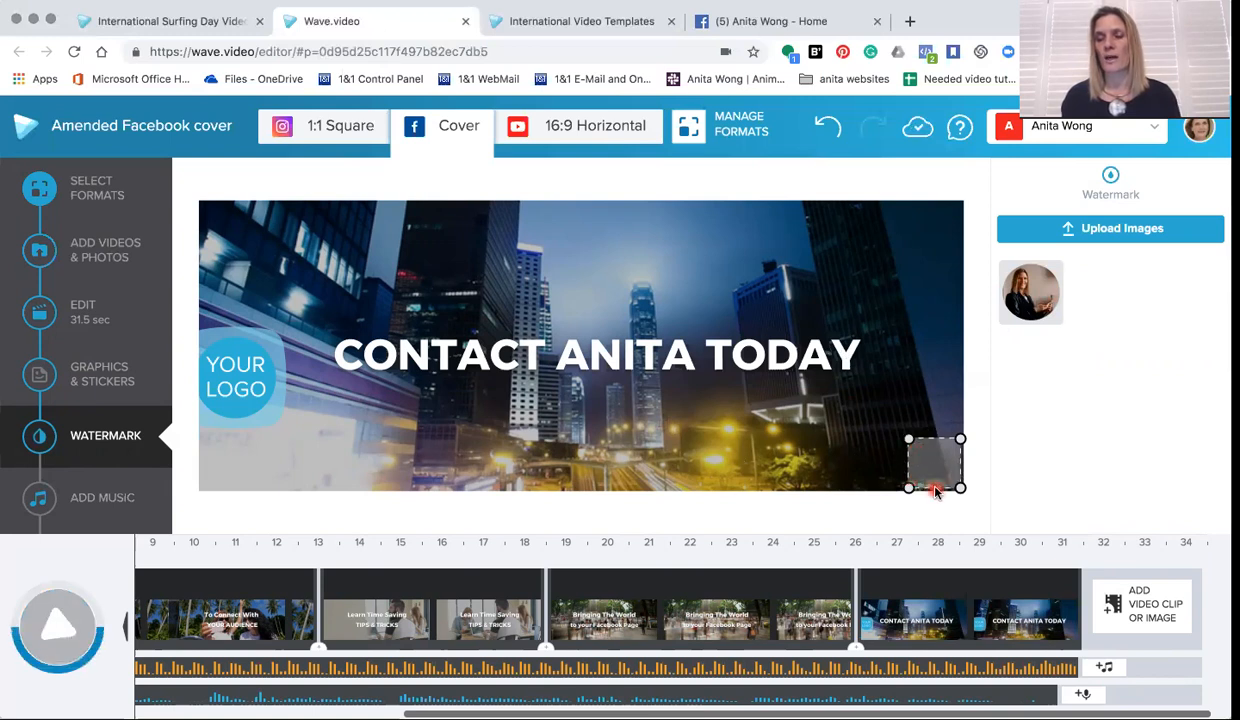
Check the watermark on the "Learn Time Saving TIPS & TRICKS" and "Using The Facebook FAMILY OF APPS" clips.
click(677, 575)
click(427, 601)
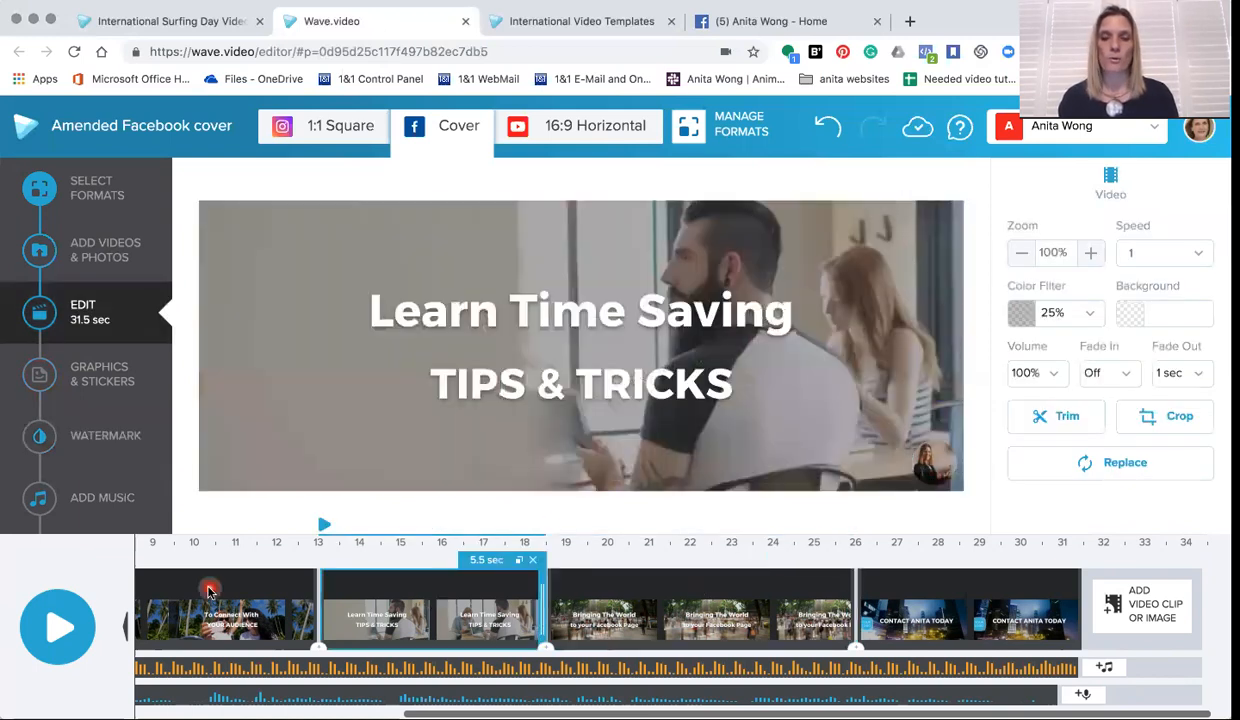
click(208, 591)
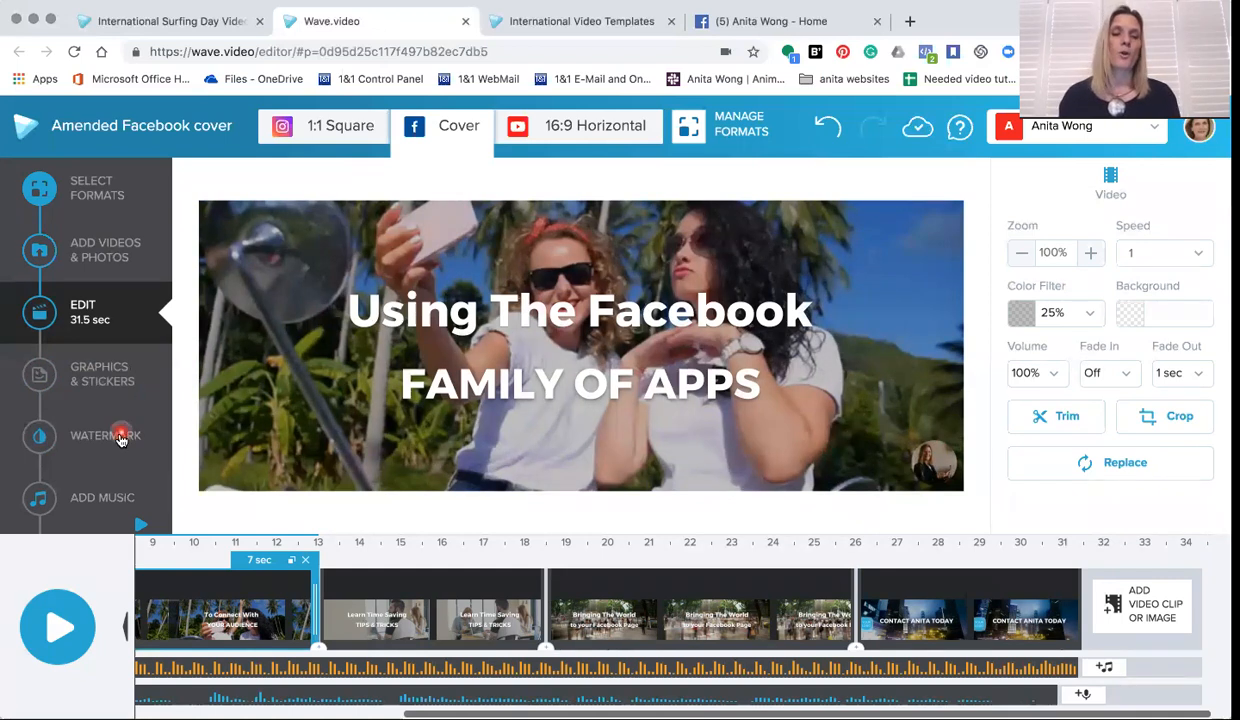
Go to publishing and download the finished Facebook cover video.
click(72, 500)
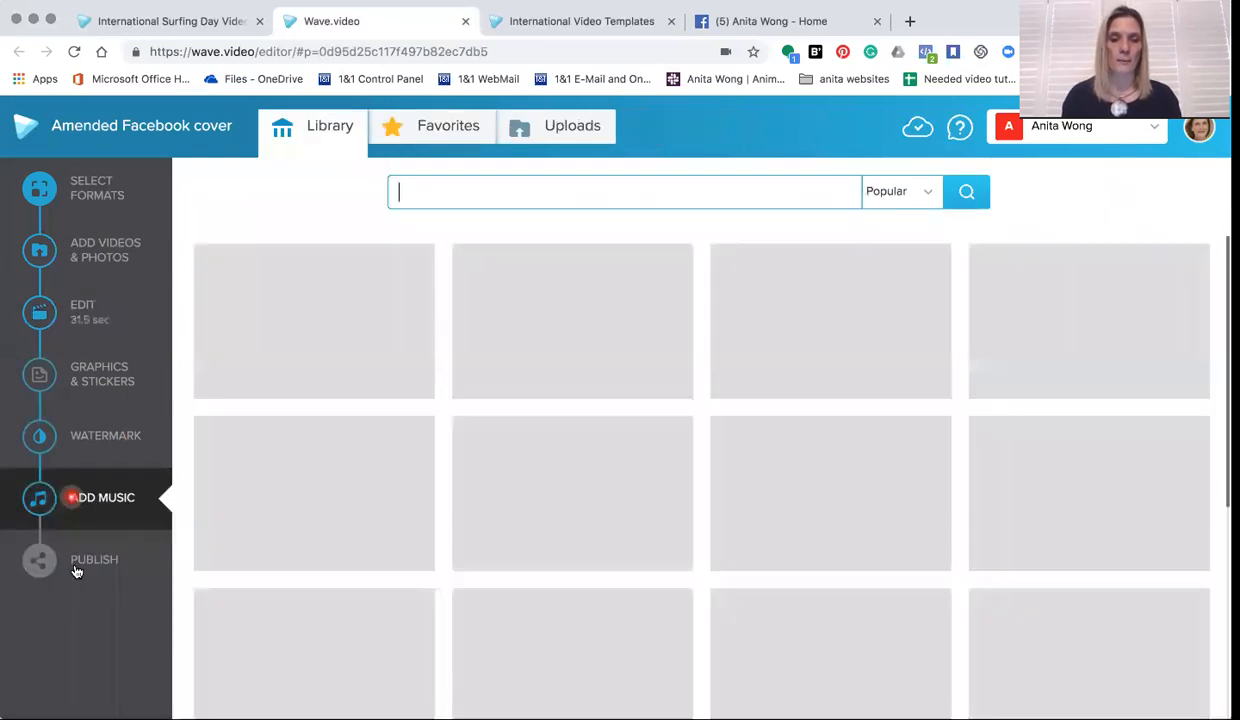
click(76, 568)
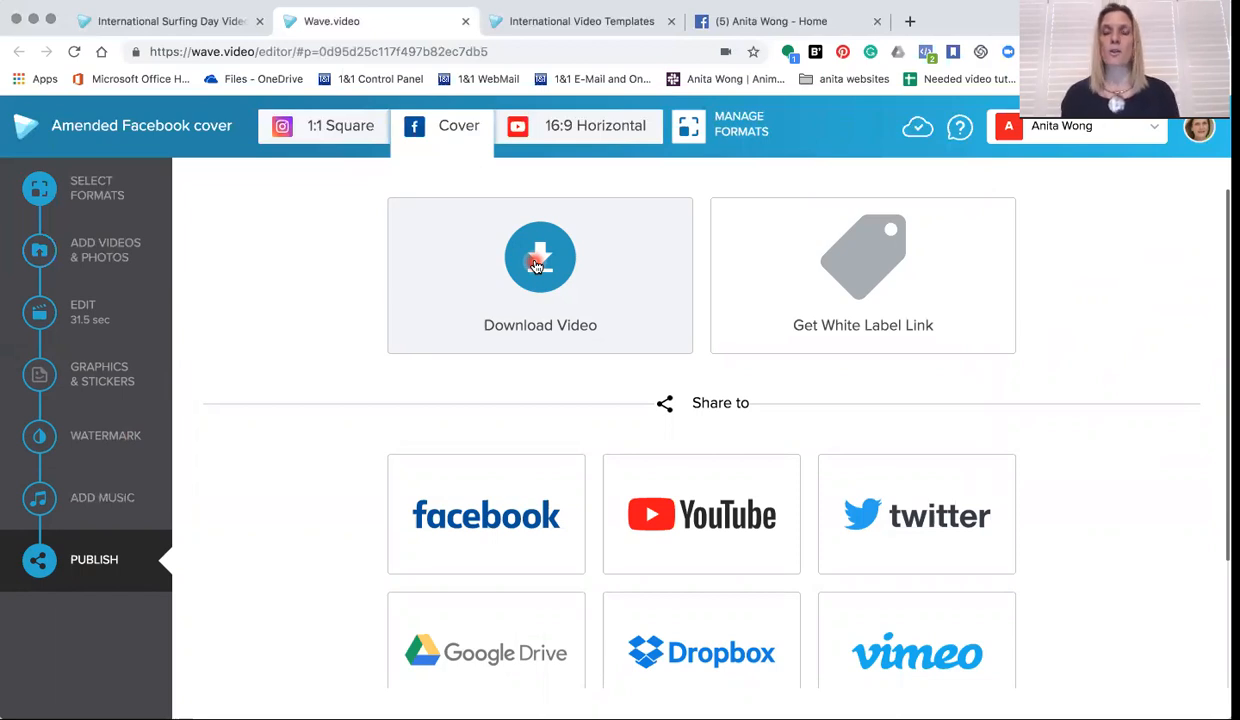
click(701, 58)
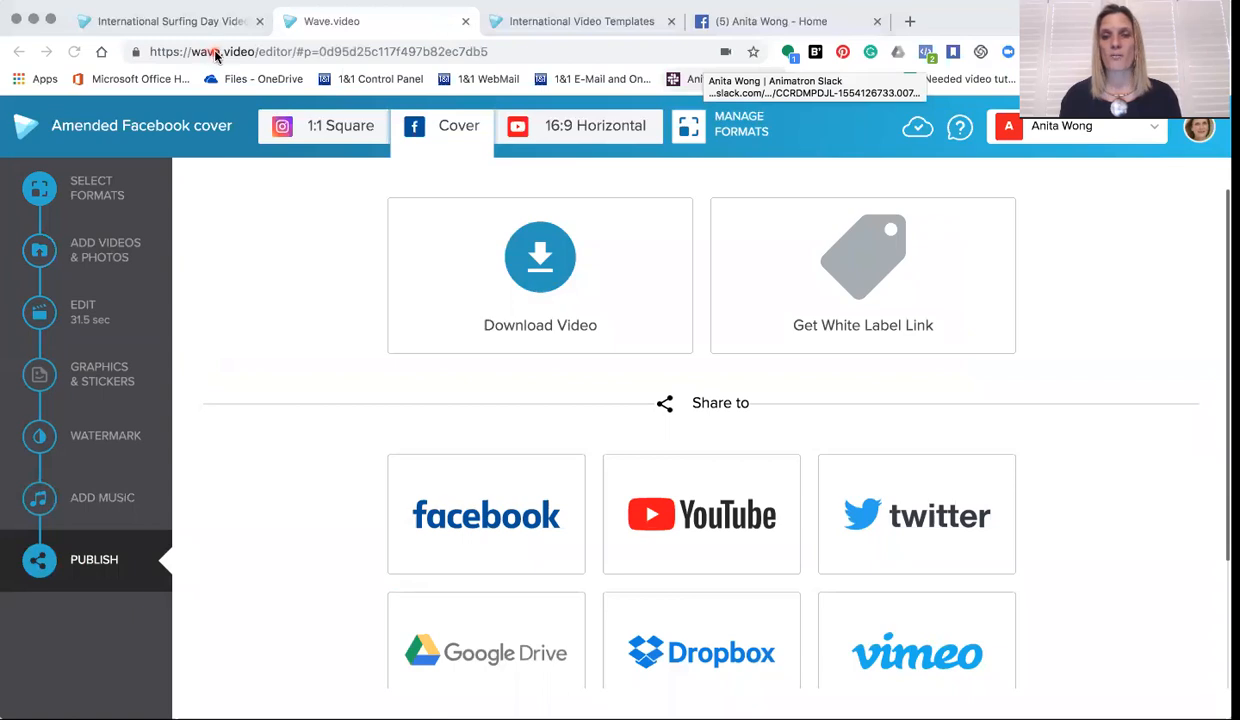
click(540, 262)
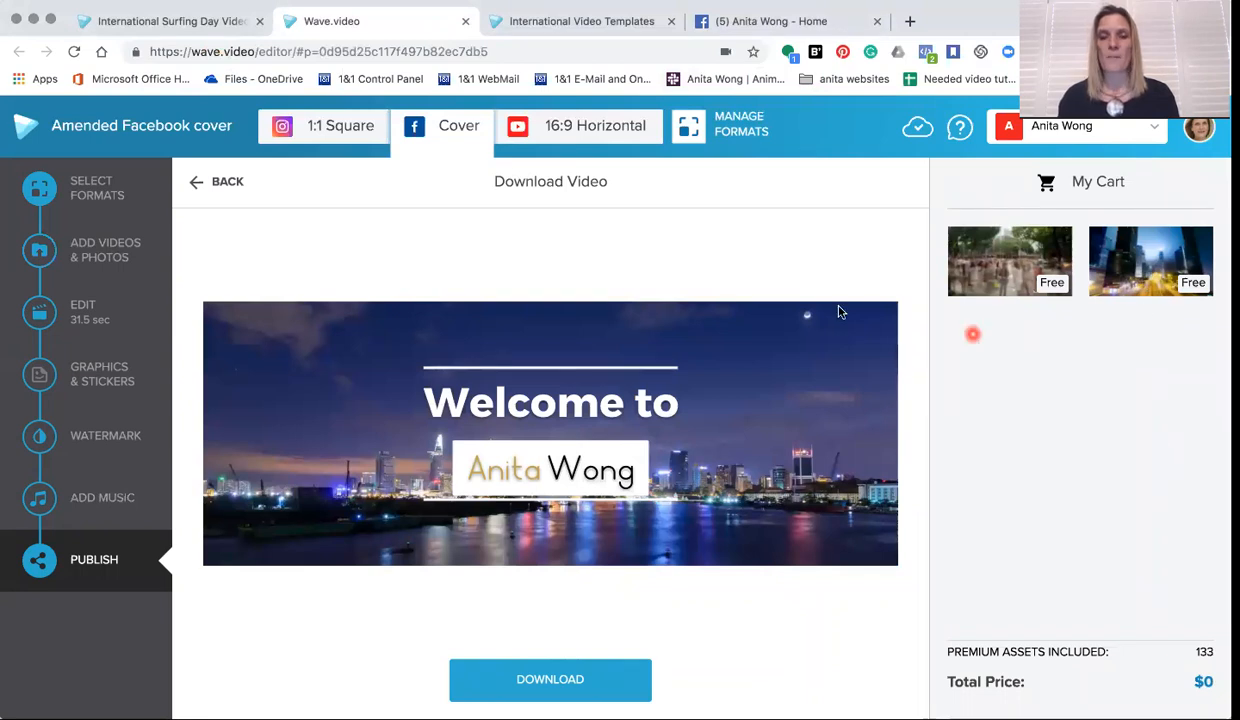
click(527, 692)
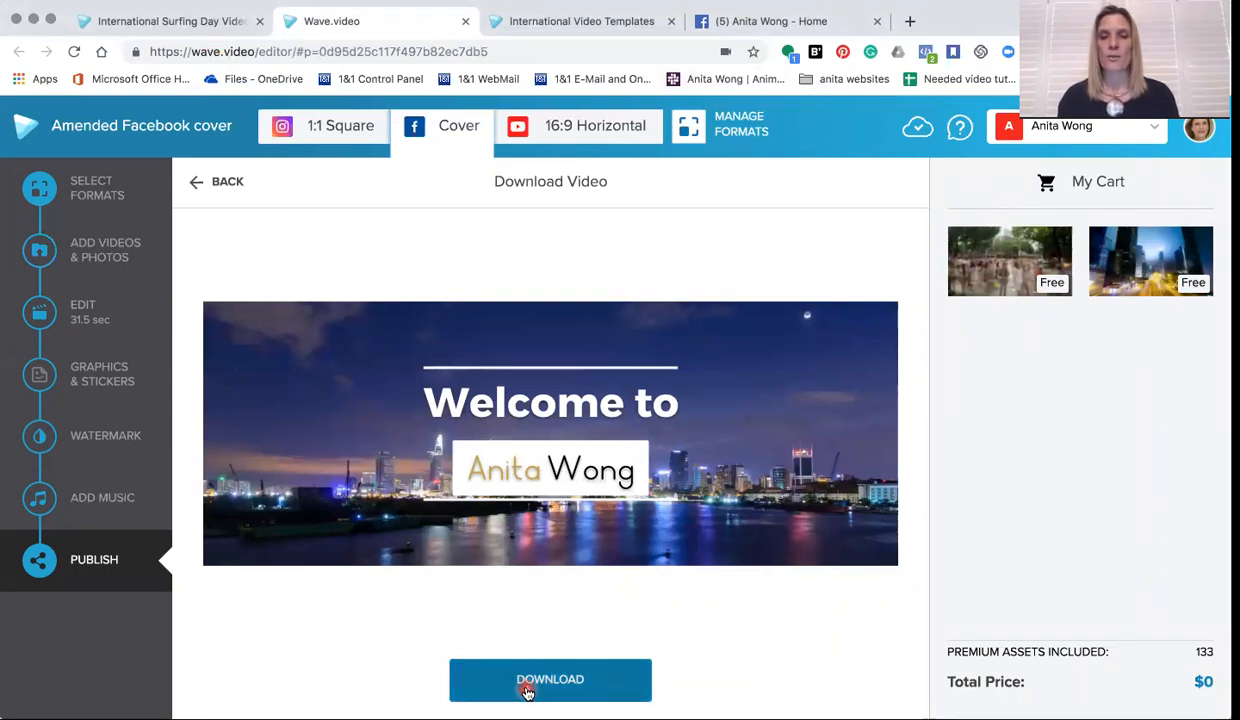
Switch to the Facebook page and start changing its cover by uploading a new photo or video.
click(843, 27)
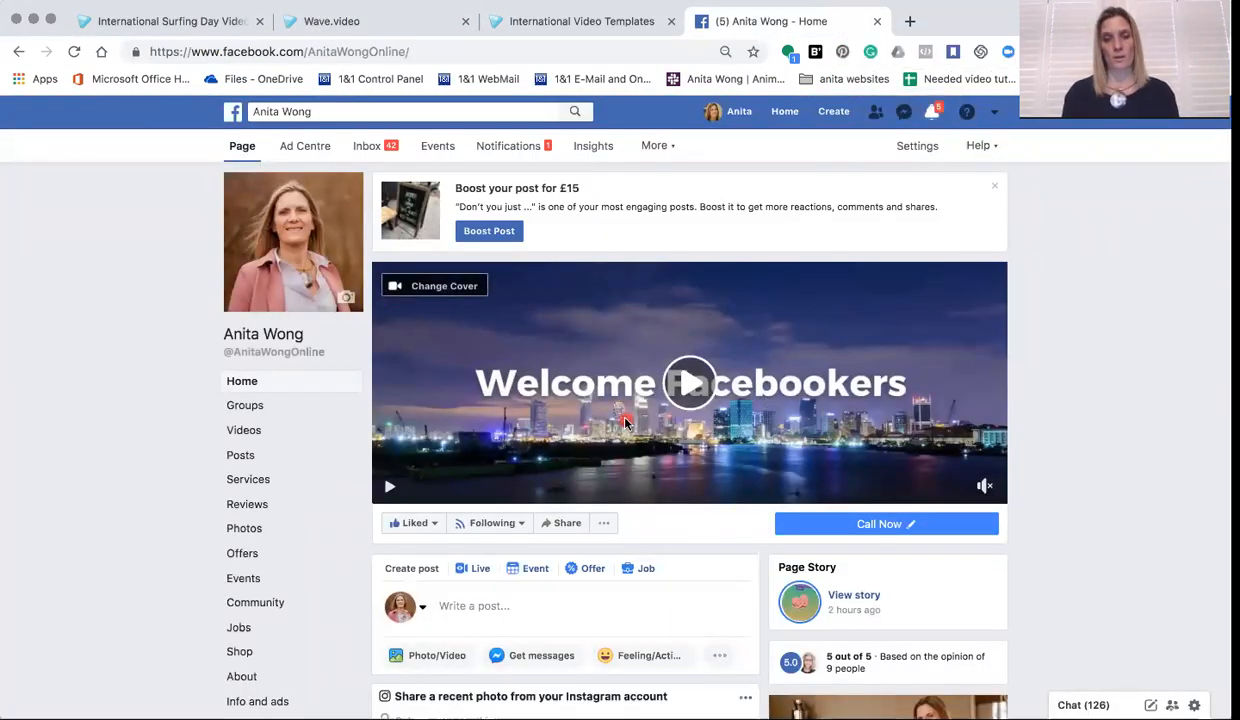
click(632, 347)
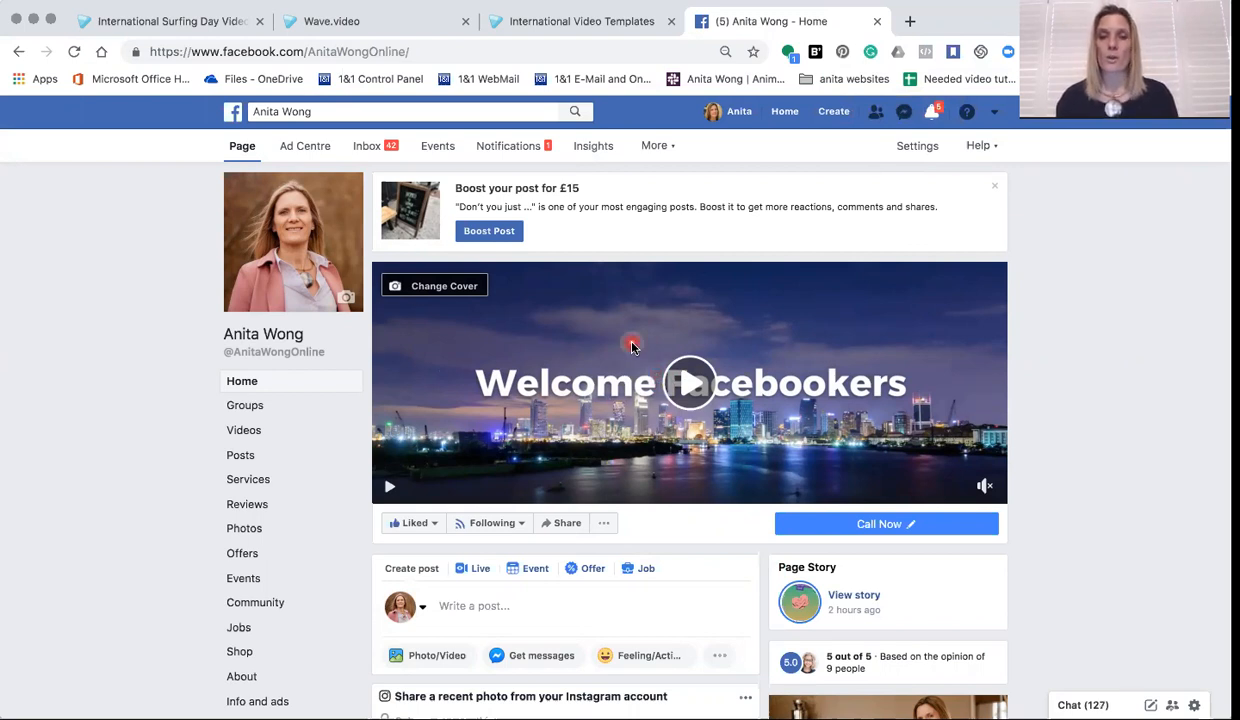
click(414, 291)
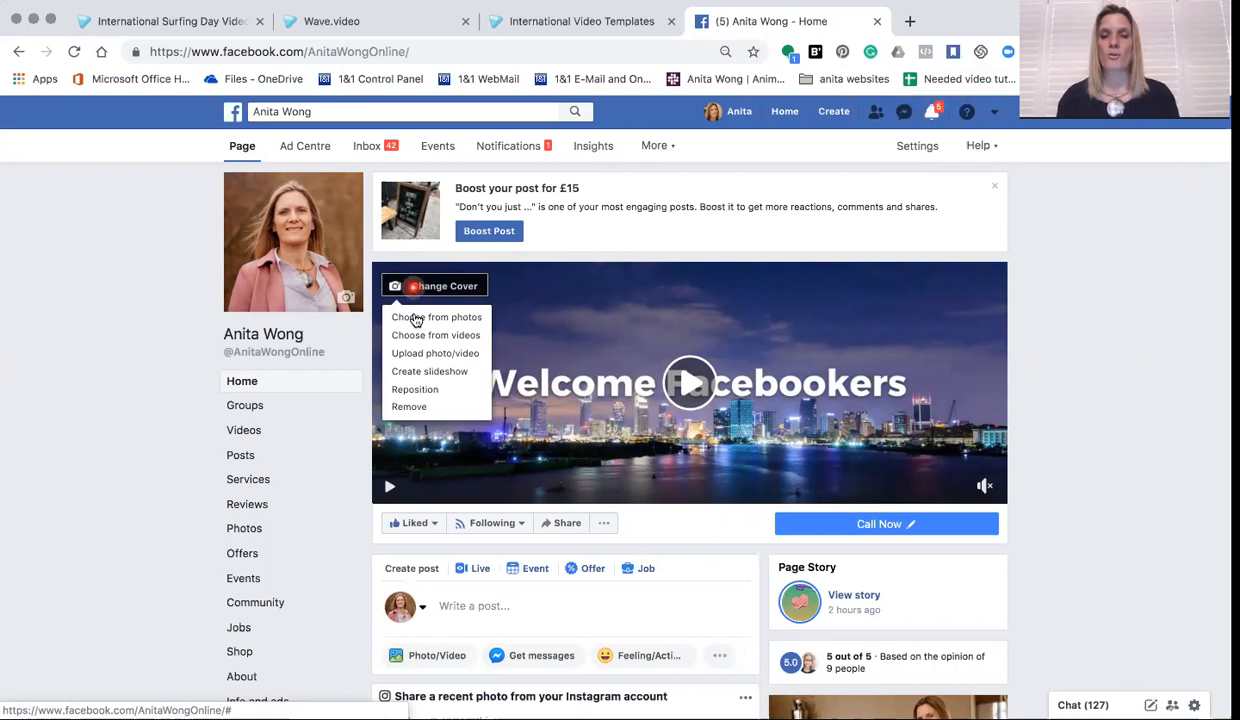
click(416, 318)
click(416, 336)
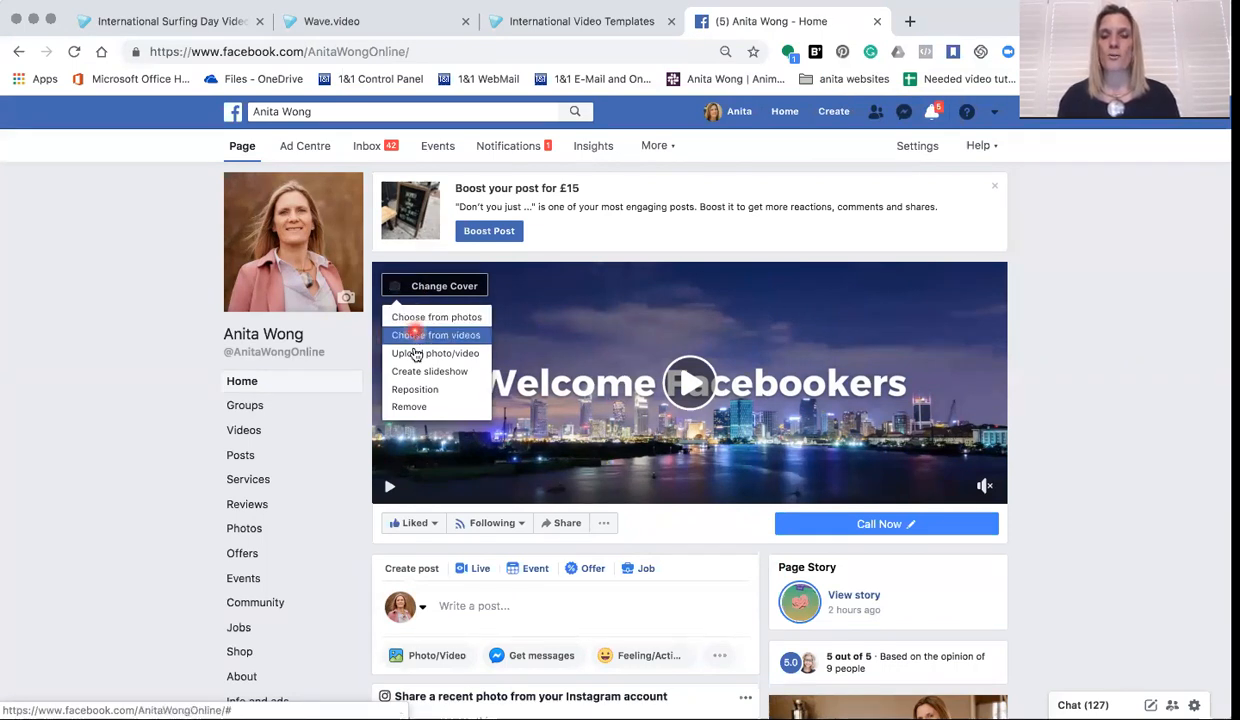
click(416, 354)
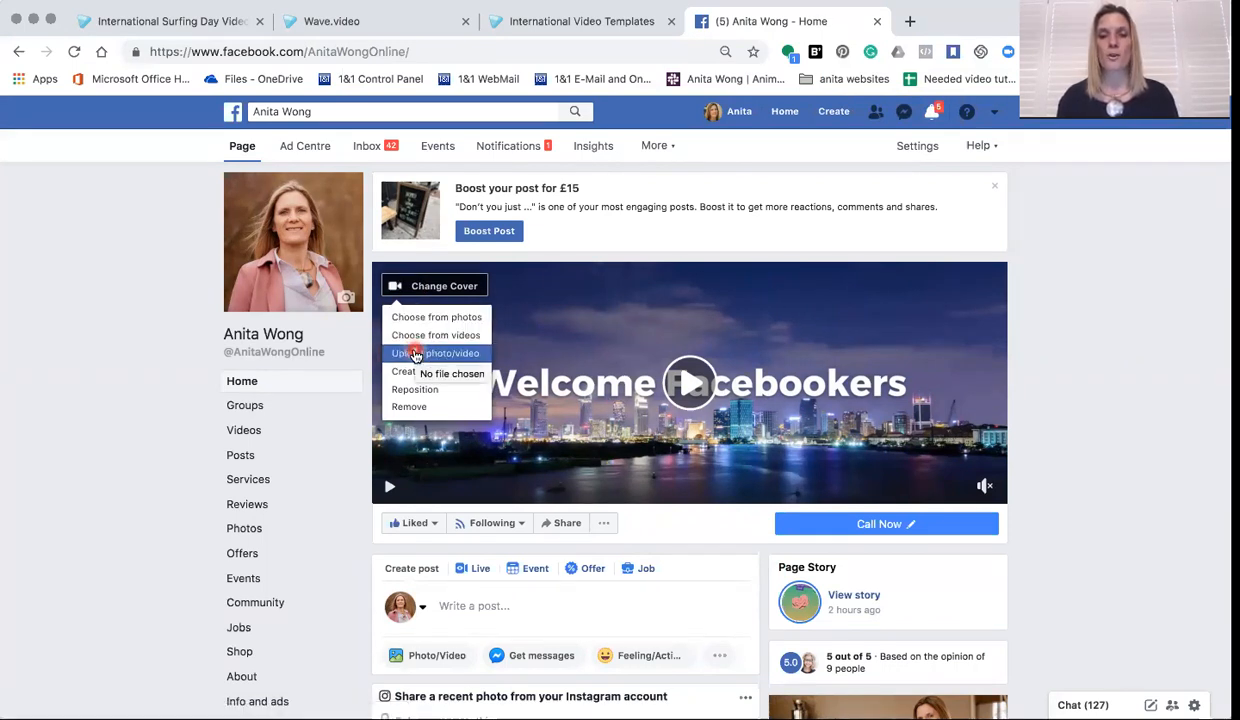
click(416, 354)
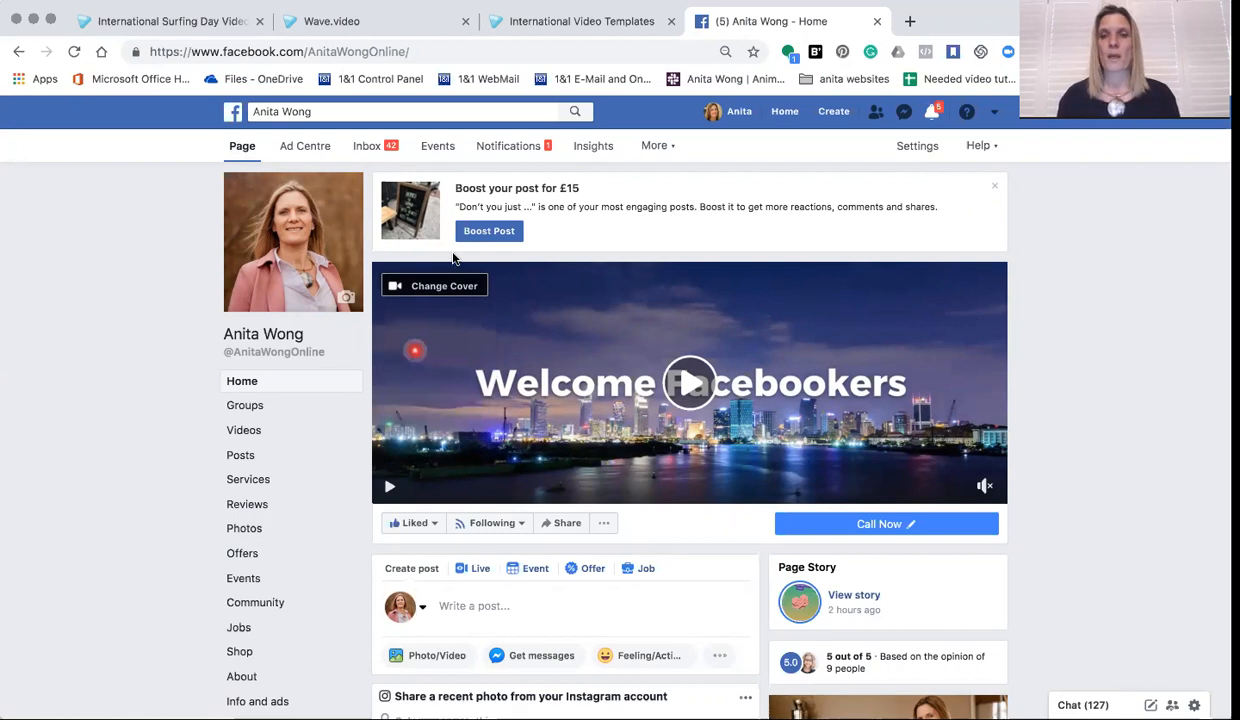
Upload today's New Facebook Cover MP4 from the new videos folder as the page's cover.
click(566, 86)
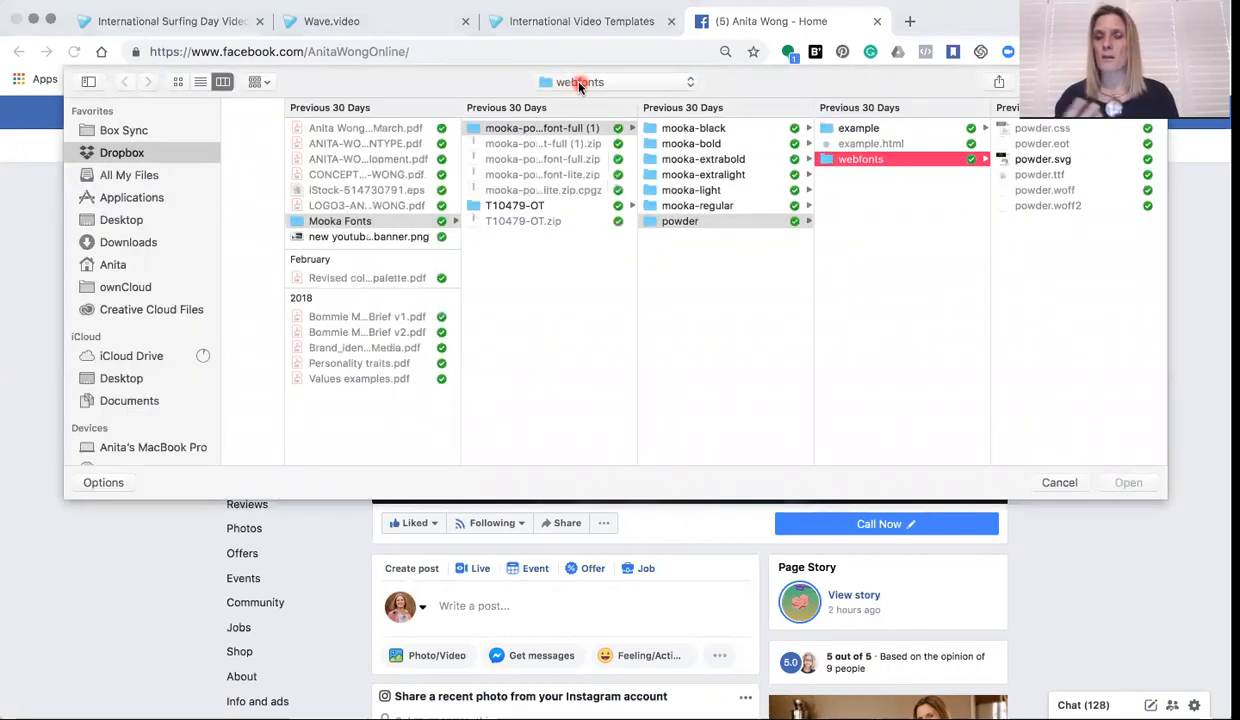
click(579, 85)
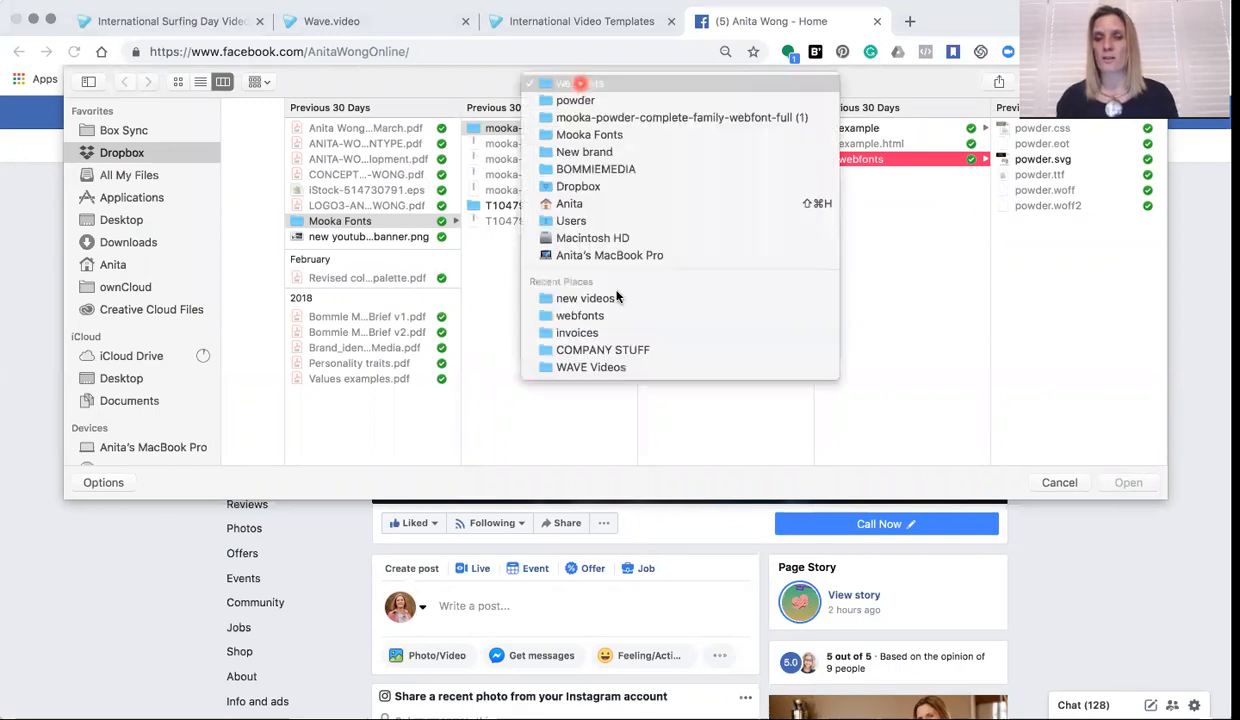
click(617, 297)
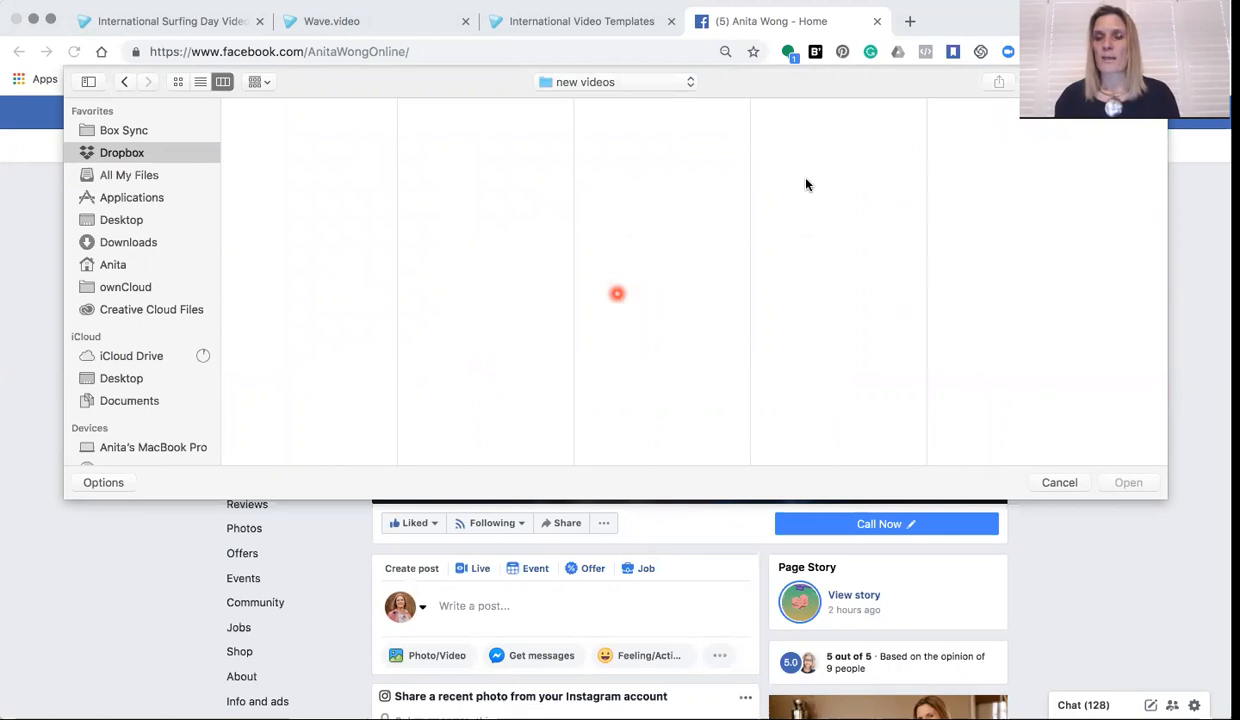
click(796, 130)
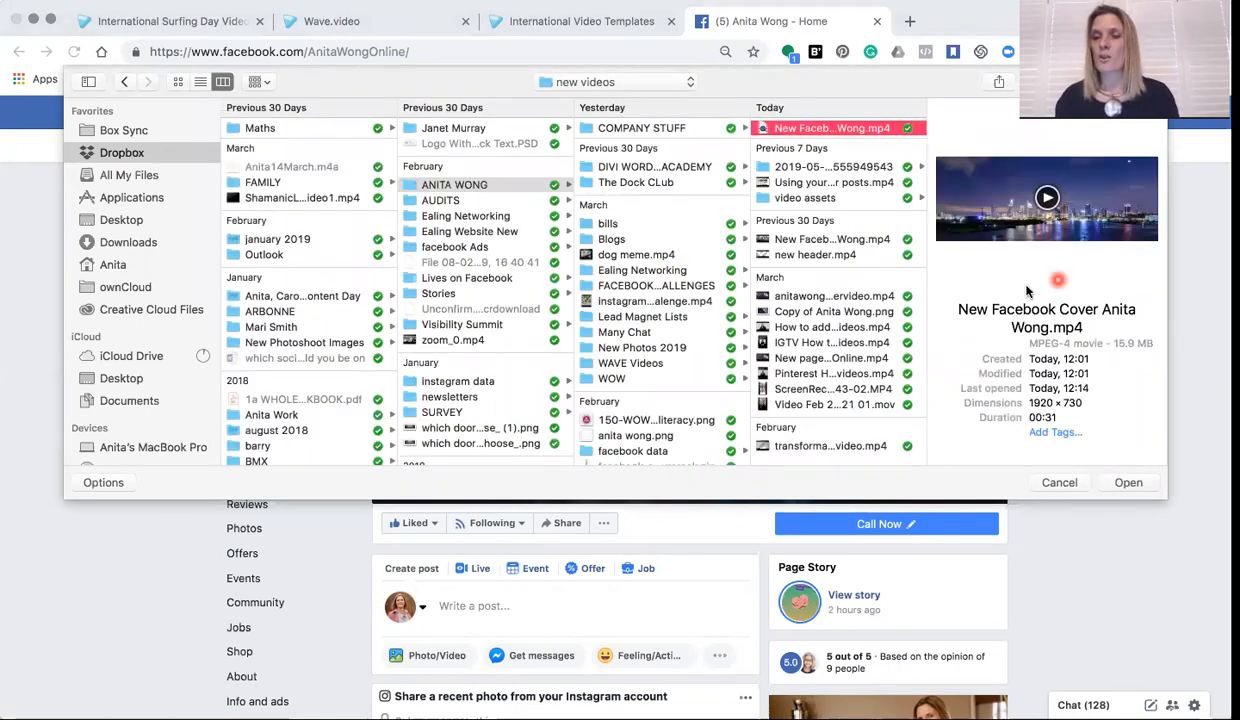
click(1127, 483)
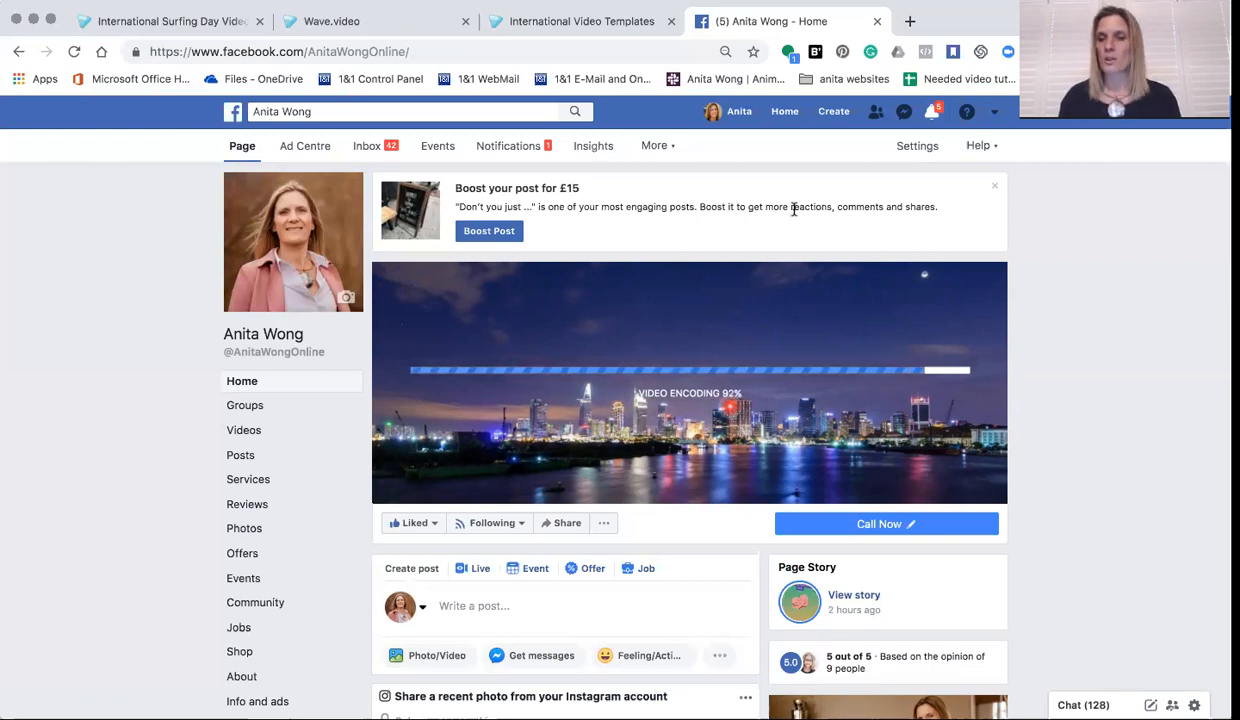
Dismiss the boost post suggestion and watch the uploaded cover video's preview, leaving its position unchanged.
click(994, 190)
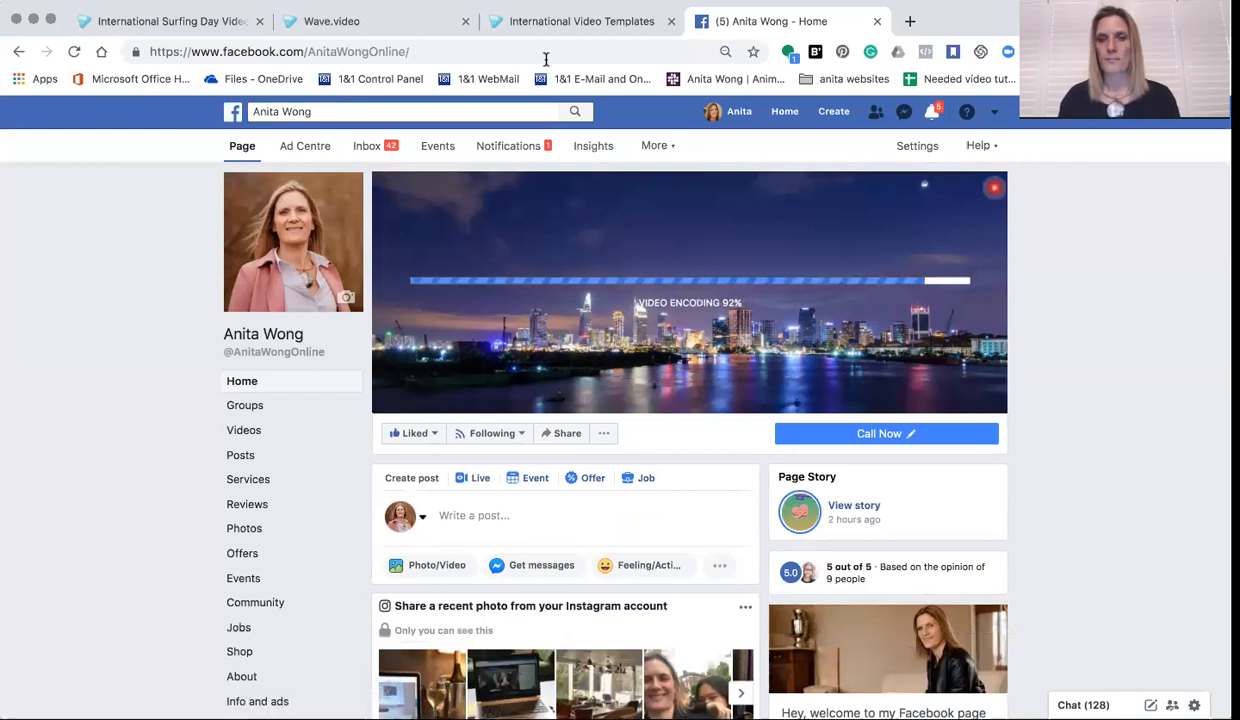
click(505, 22)
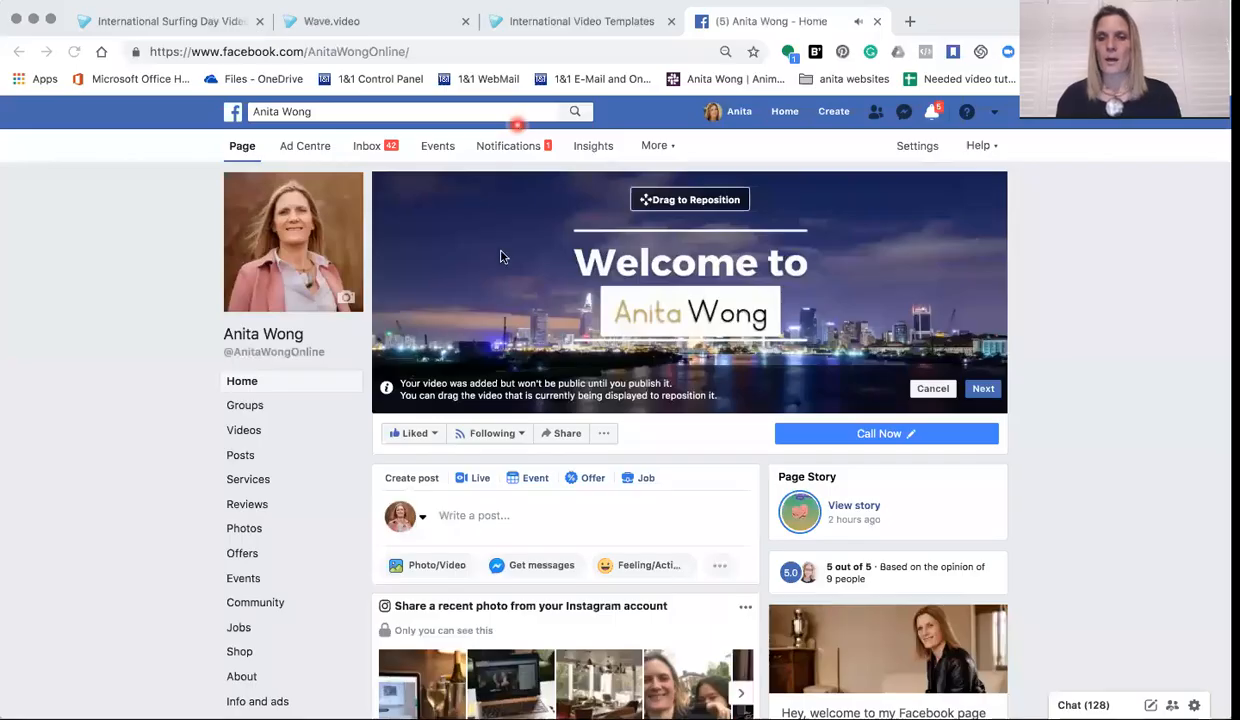
click(606, 210)
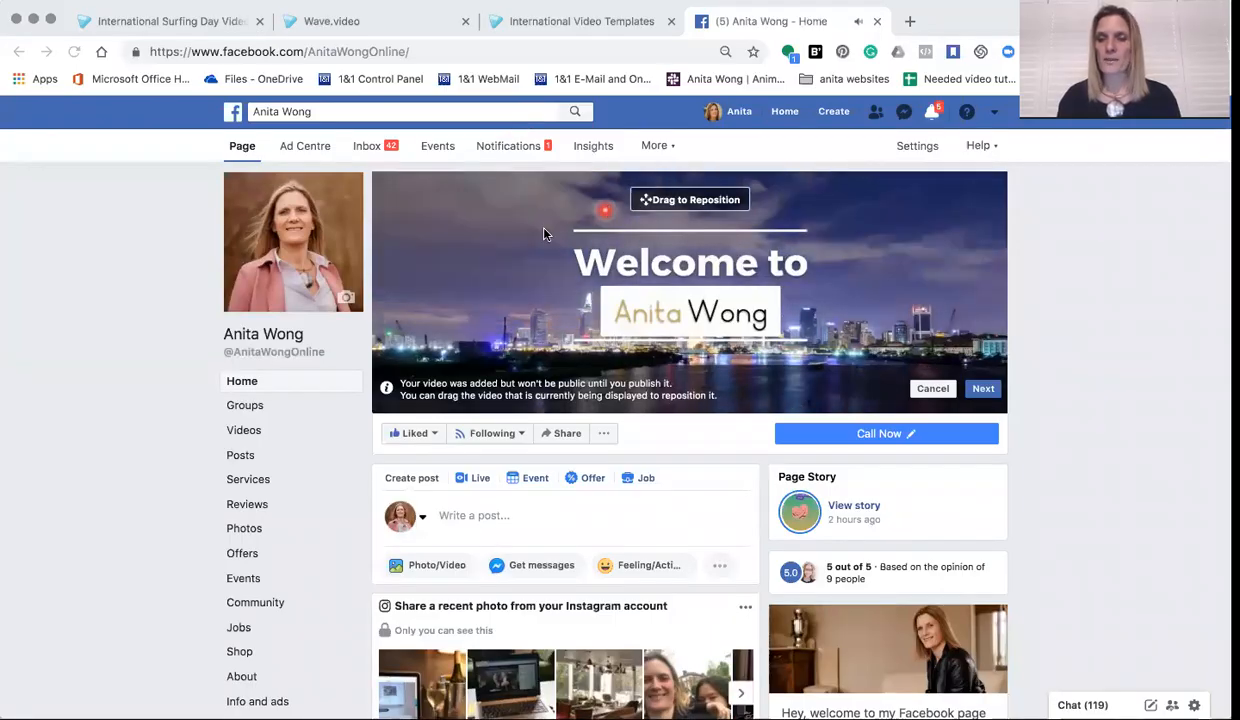
click(563, 328)
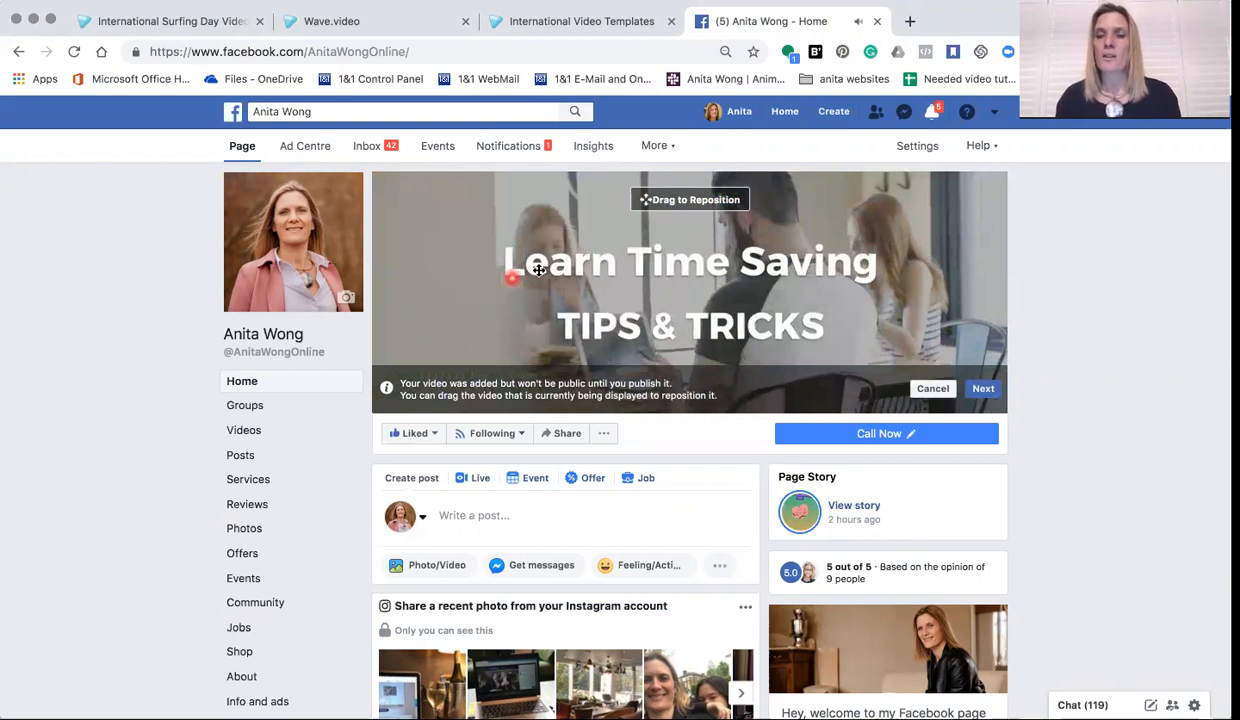
Continue to the thumbnail choice, go through all the options and settle on the opening "Welcome to" frame.
click(983, 390)
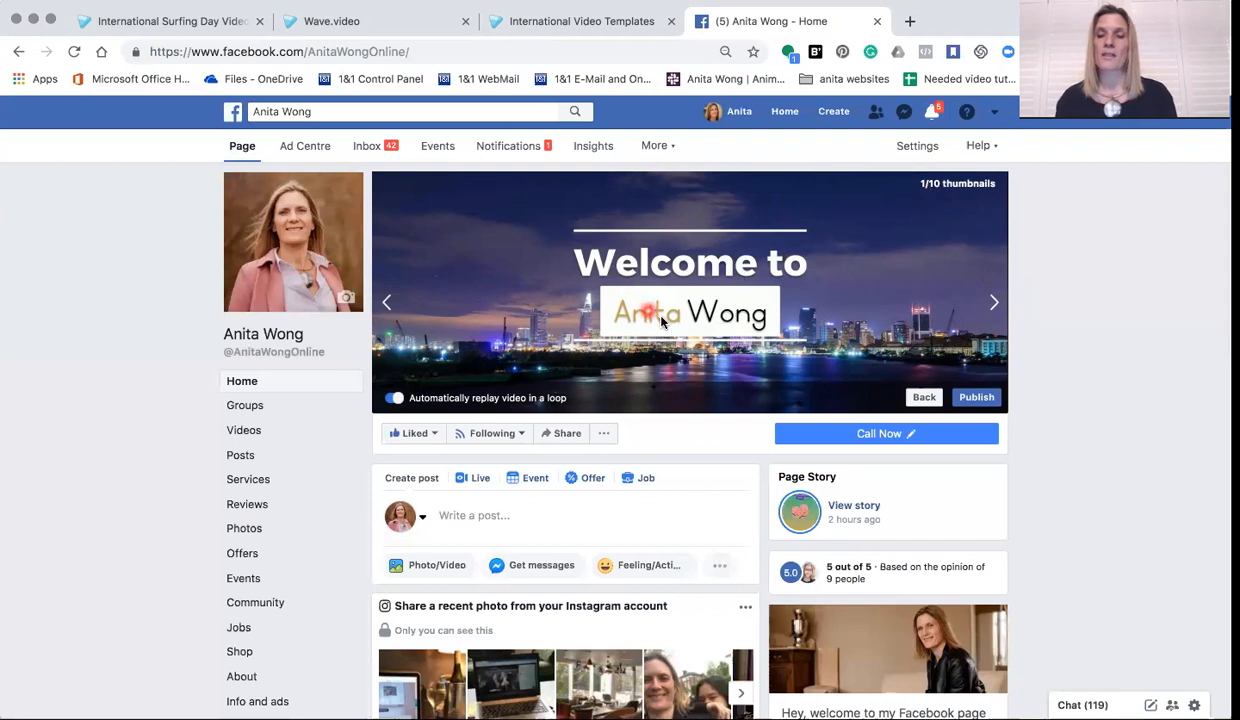
click(994, 309)
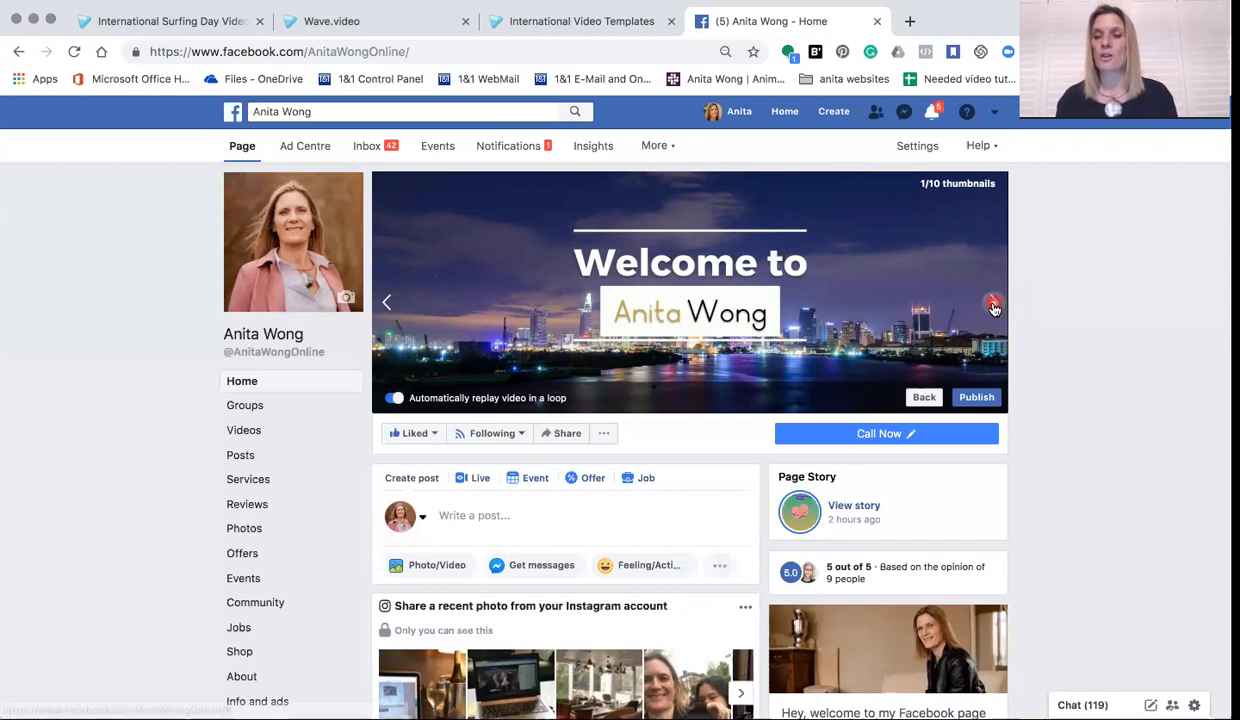
click(994, 309)
click(994, 309)
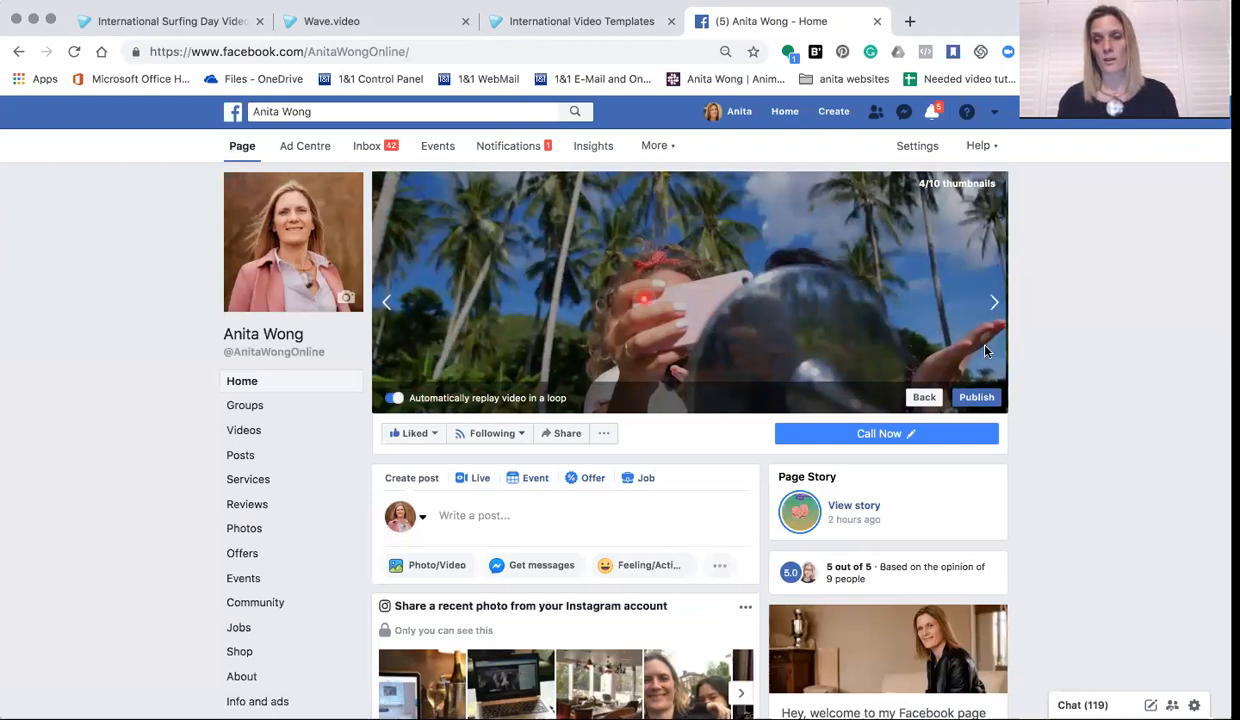
click(993, 309)
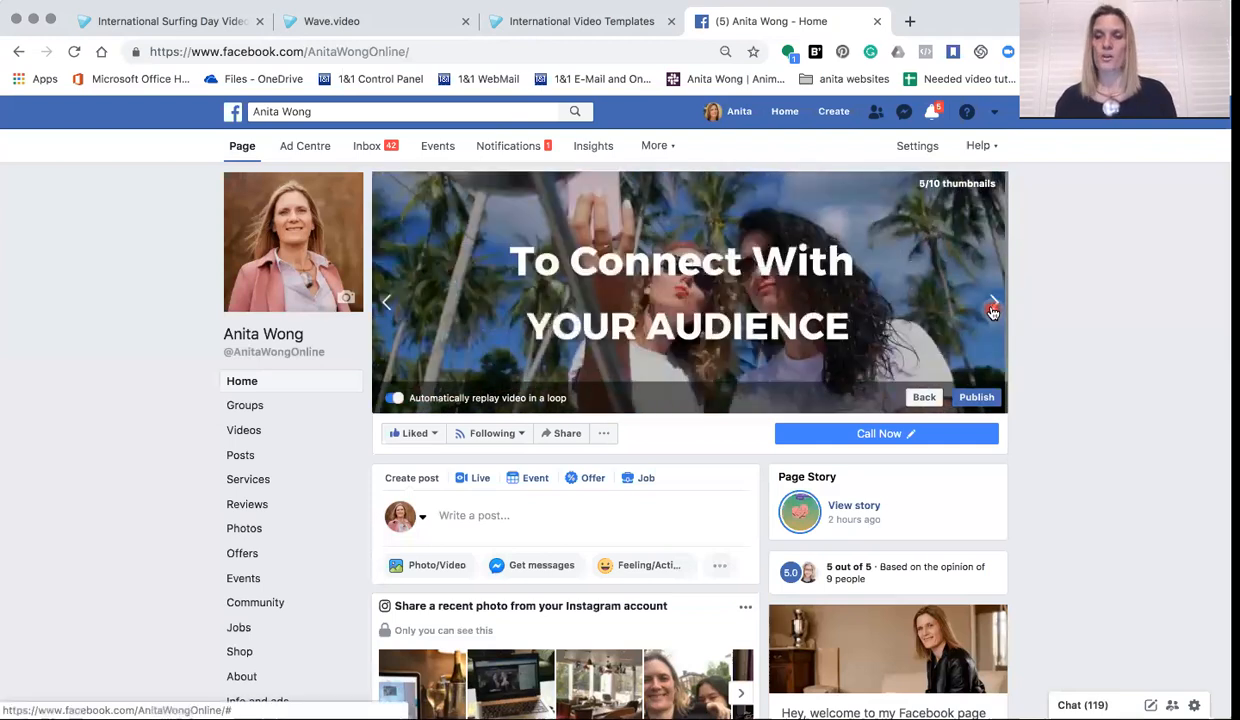
click(993, 309)
click(993, 309)
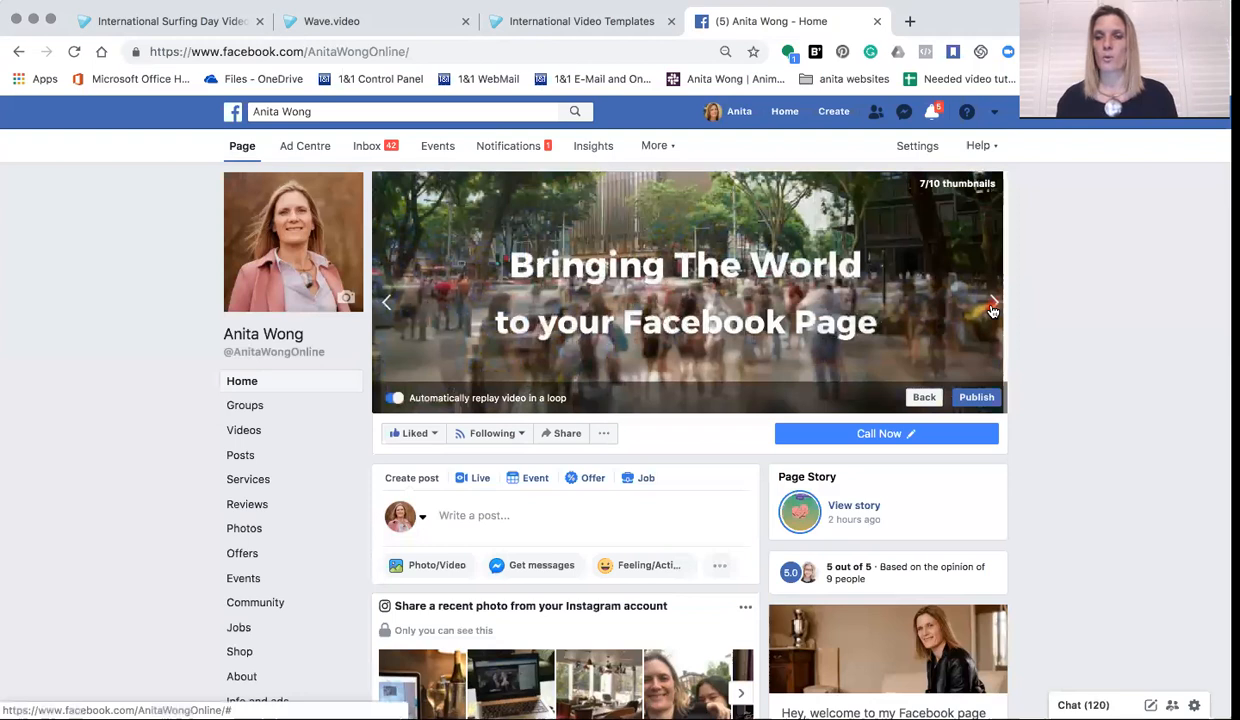
click(993, 309)
click(993, 309)
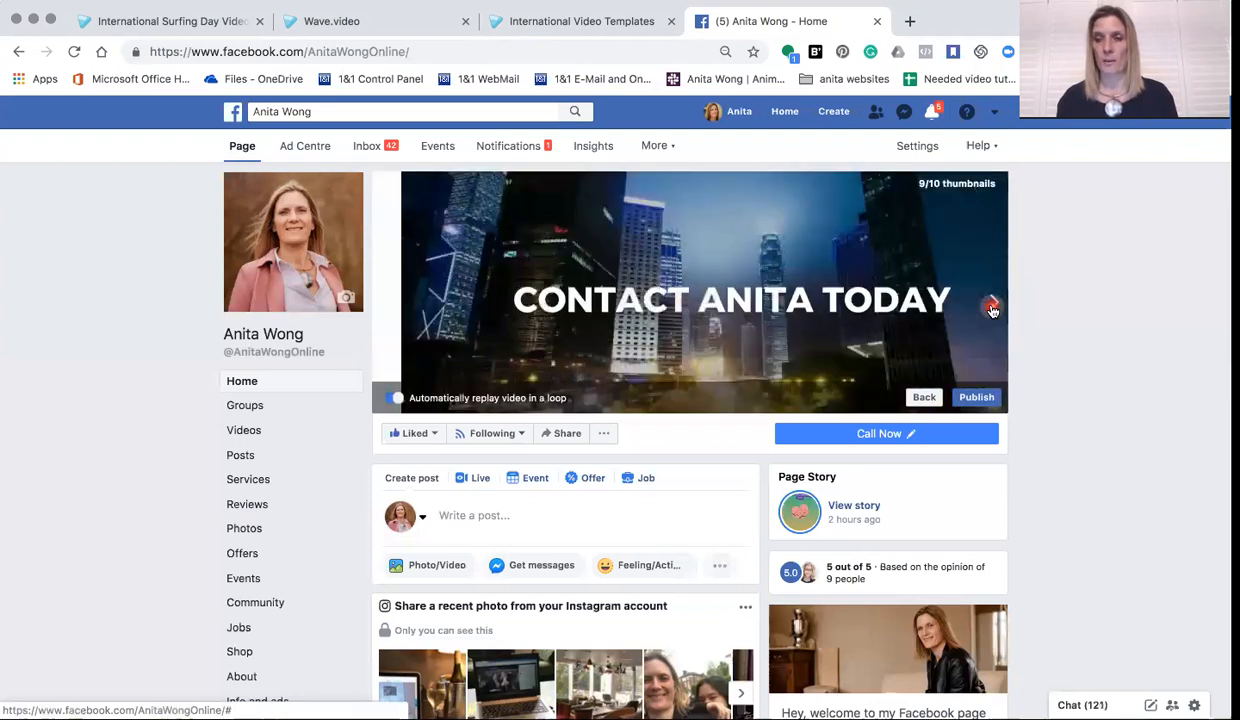
click(993, 309)
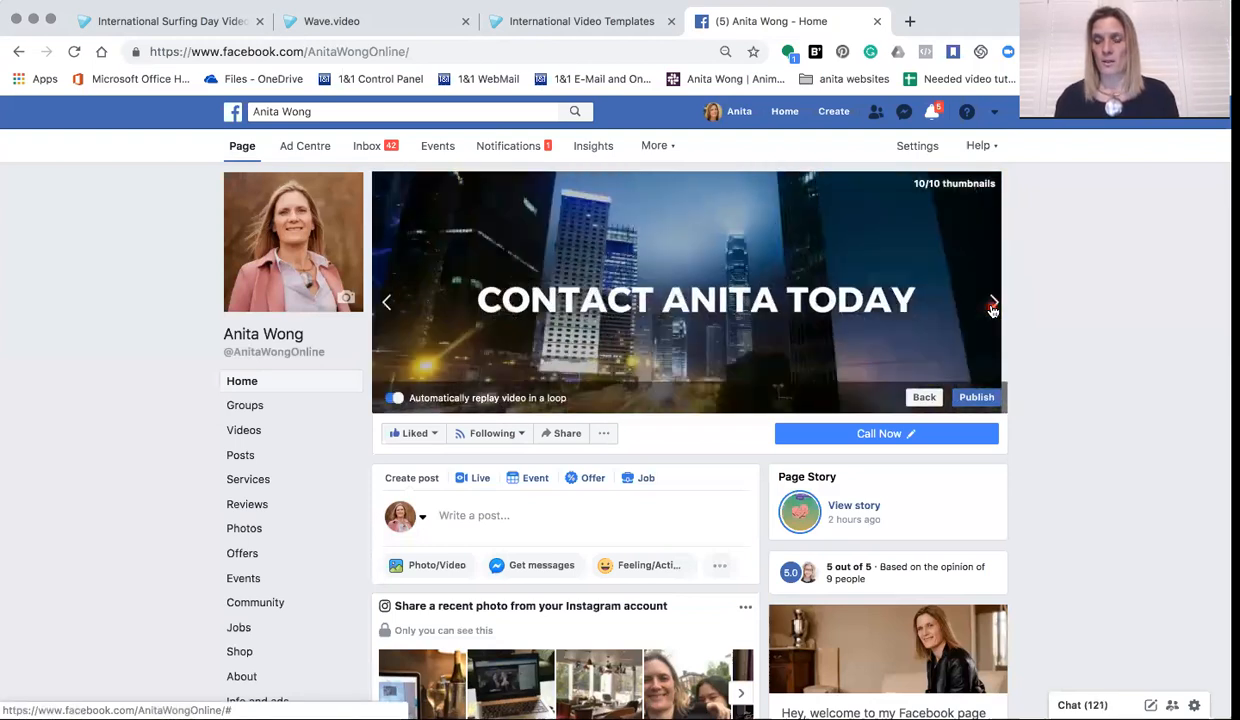
click(993, 309)
Publish the cover video and open it from the page in the video viewer with playback paused.
click(978, 397)
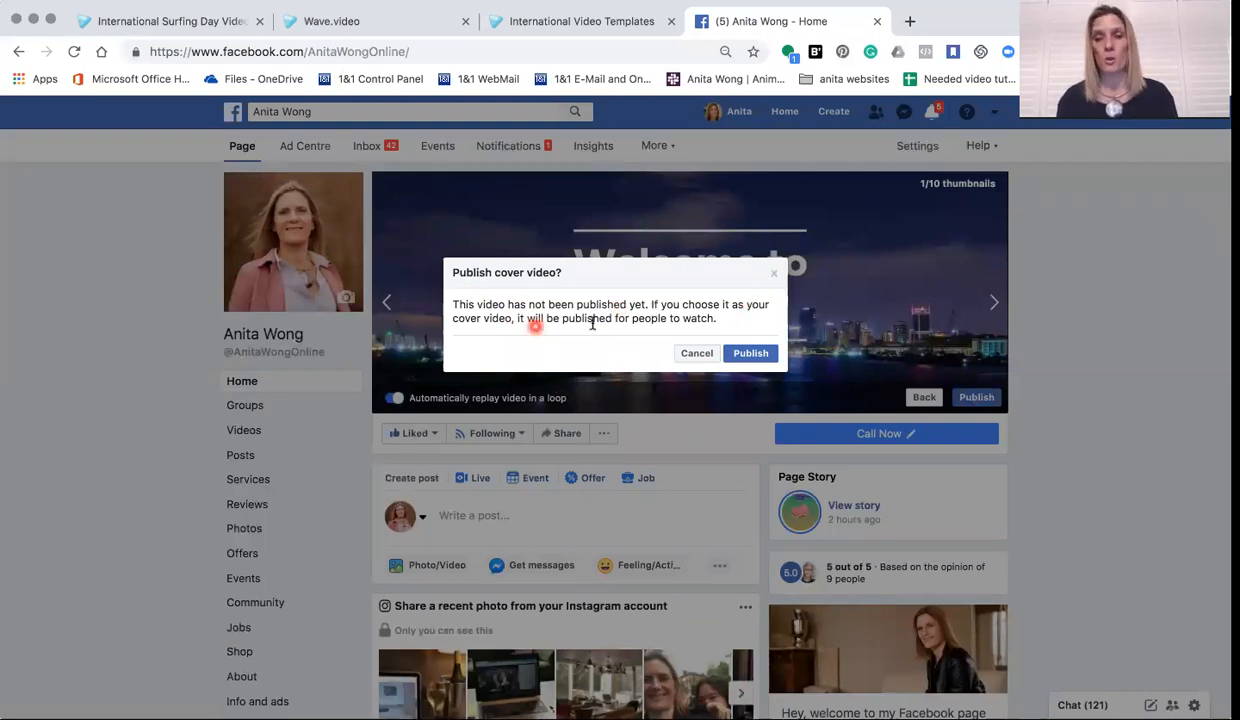
click(751, 355)
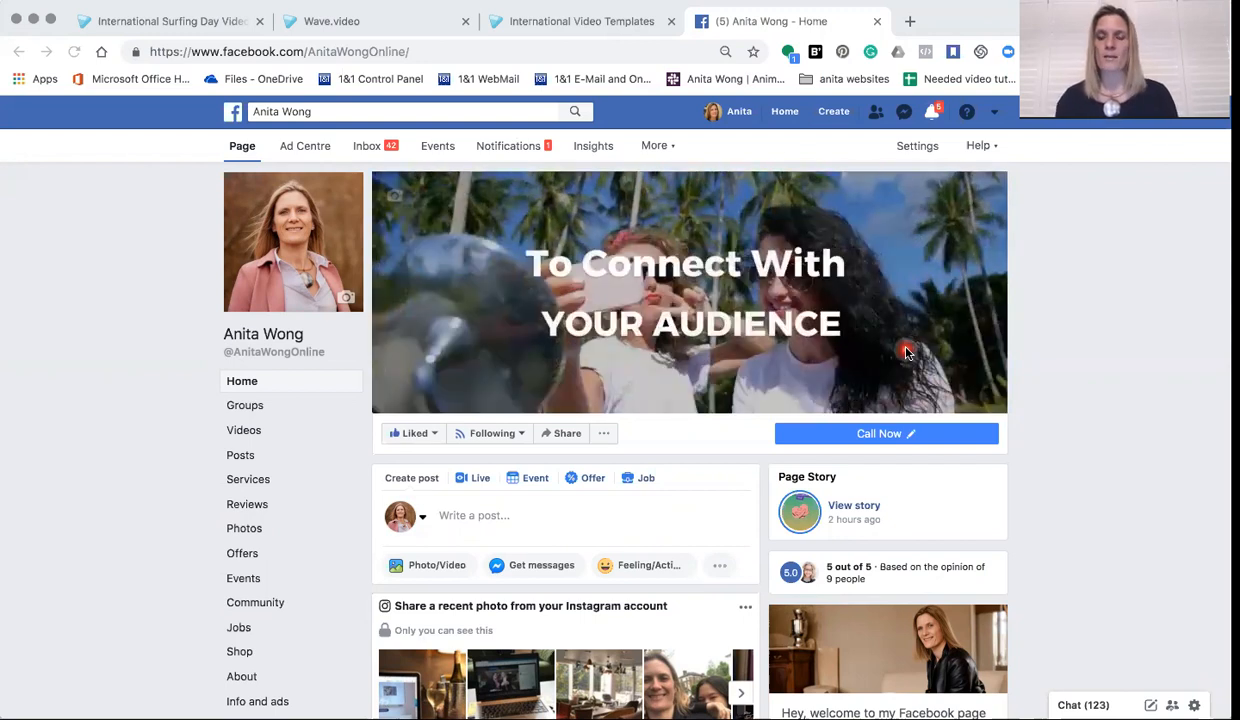
click(586, 291)
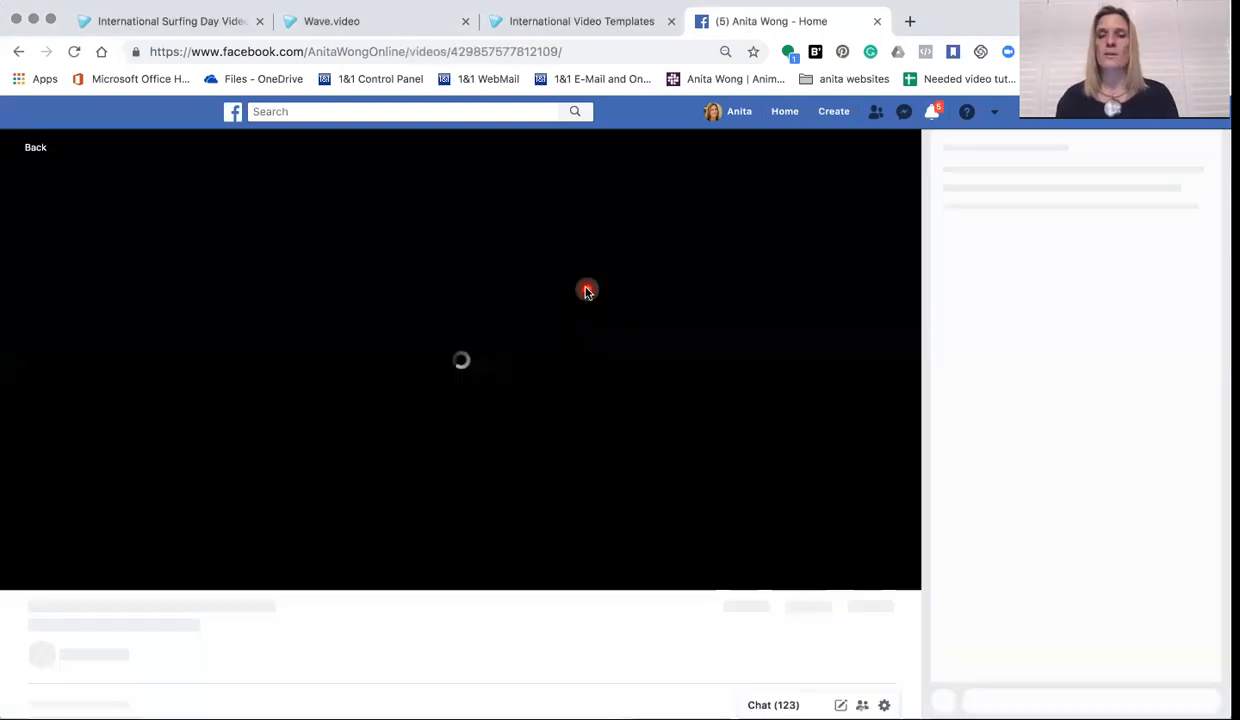
click(392, 367)
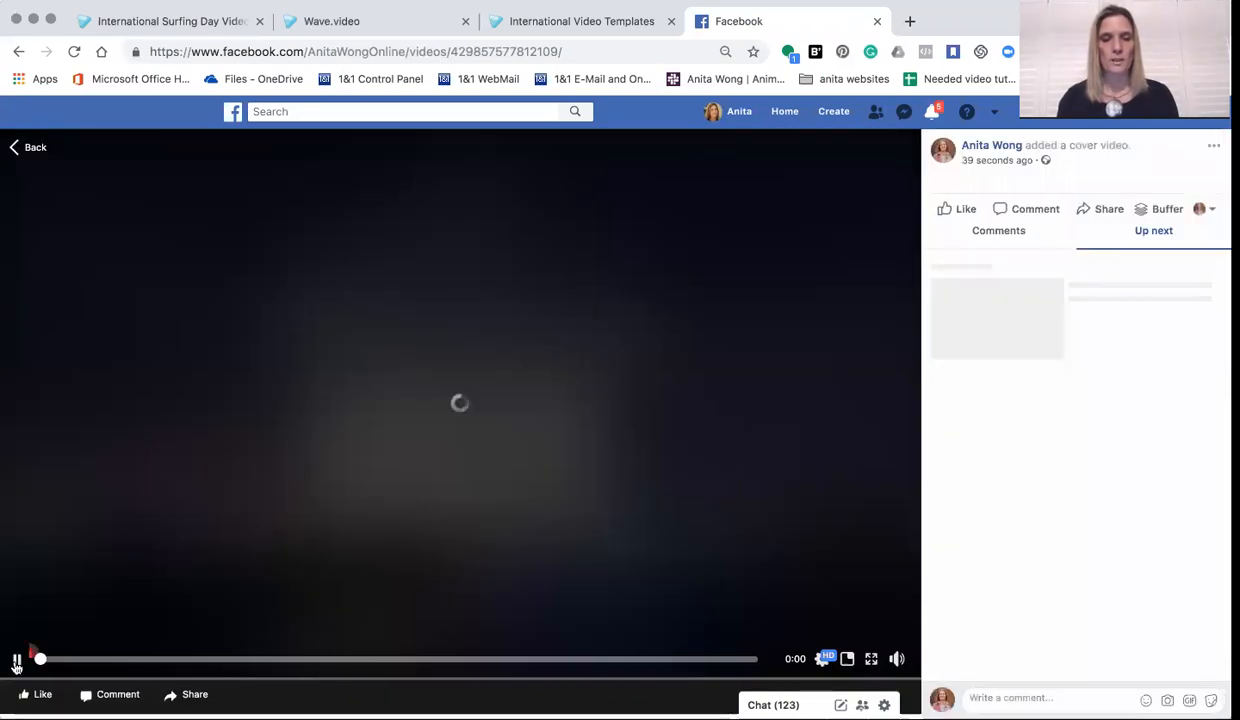
click(17, 661)
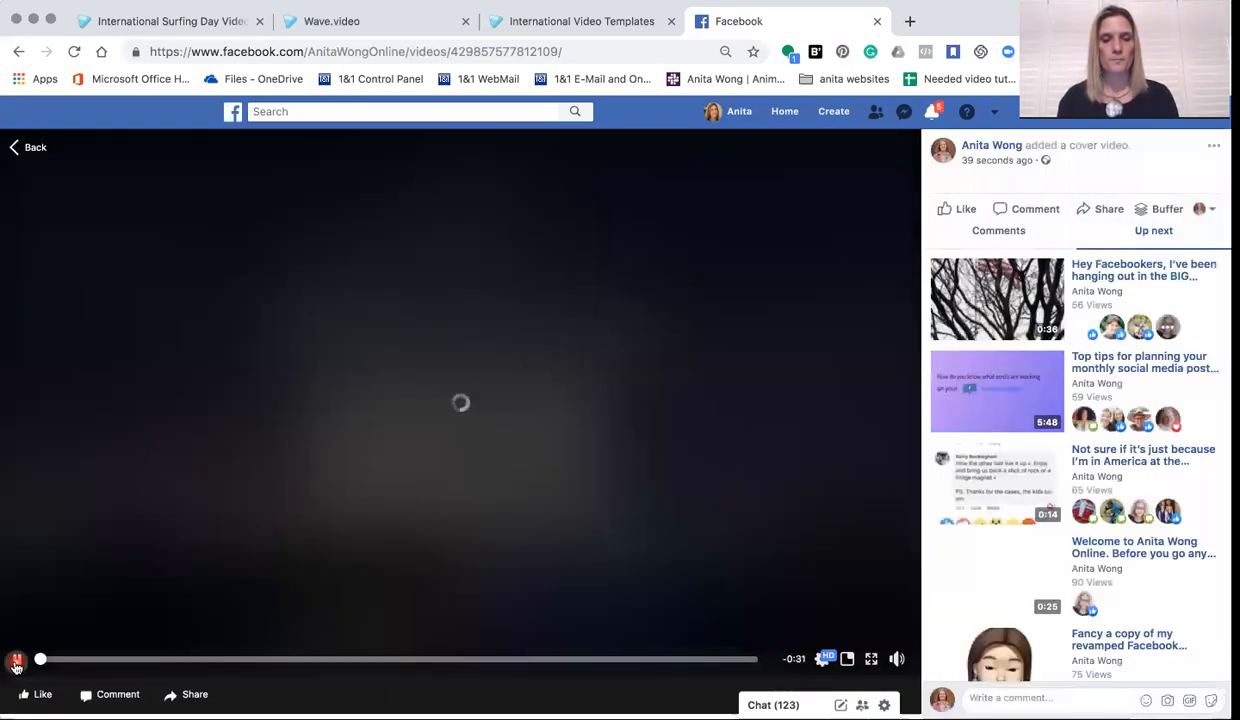
click(488, 442)
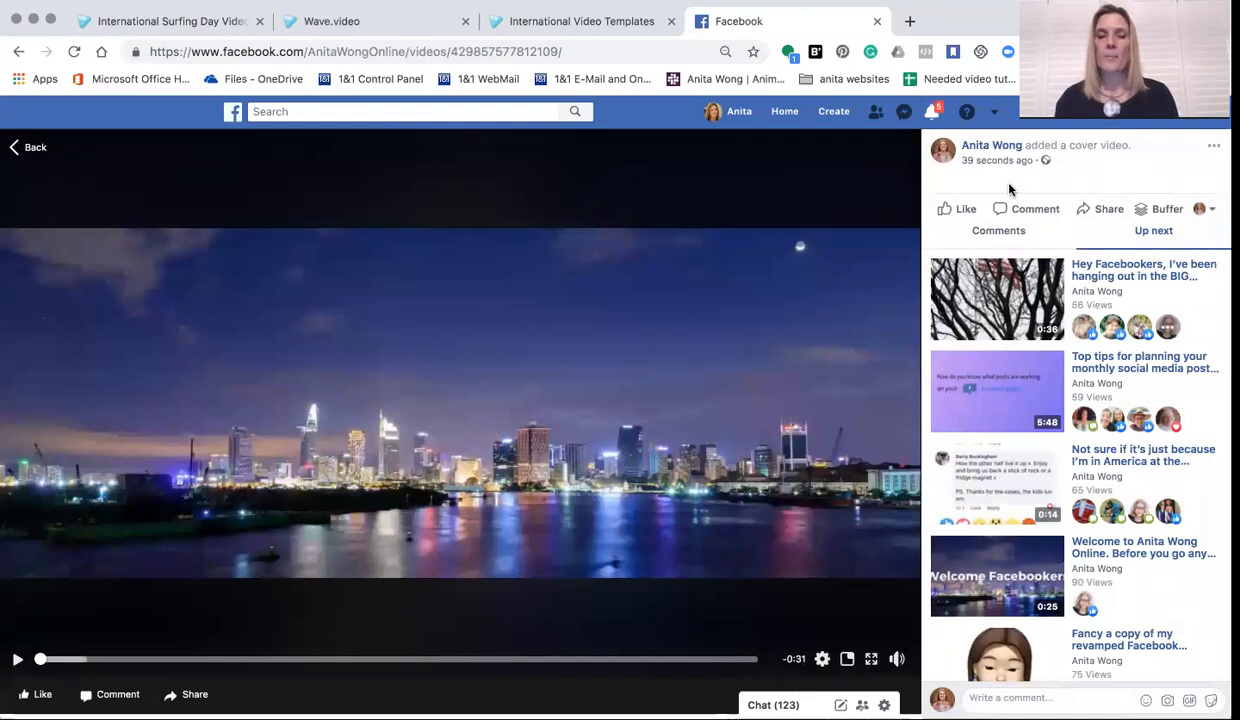
Open the published cover video's details for editing.
click(1038, 181)
click(1056, 178)
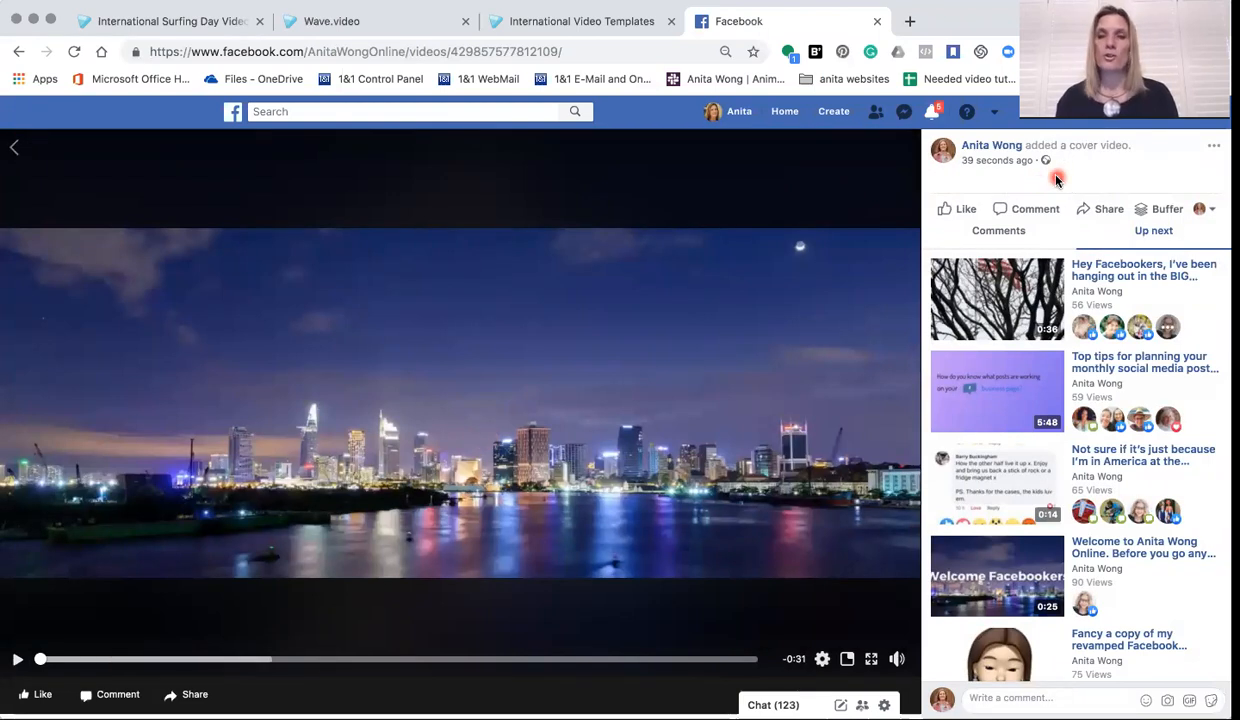
click(990, 187)
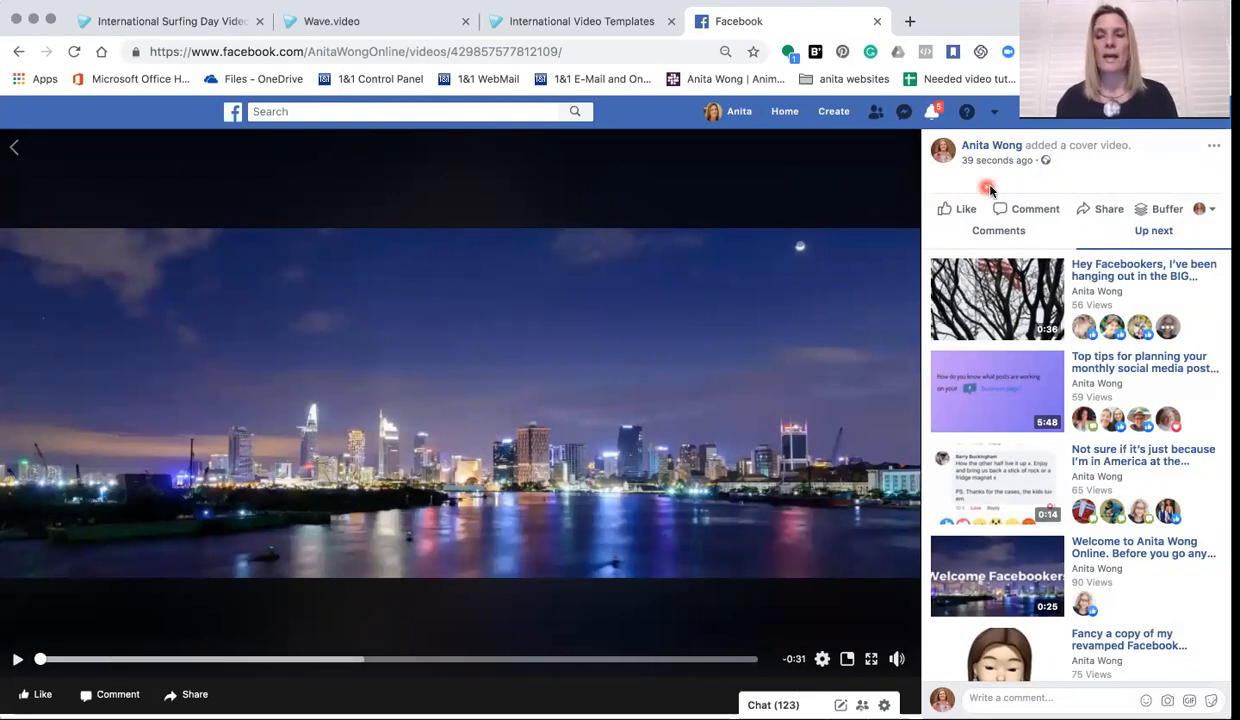
click(1216, 144)
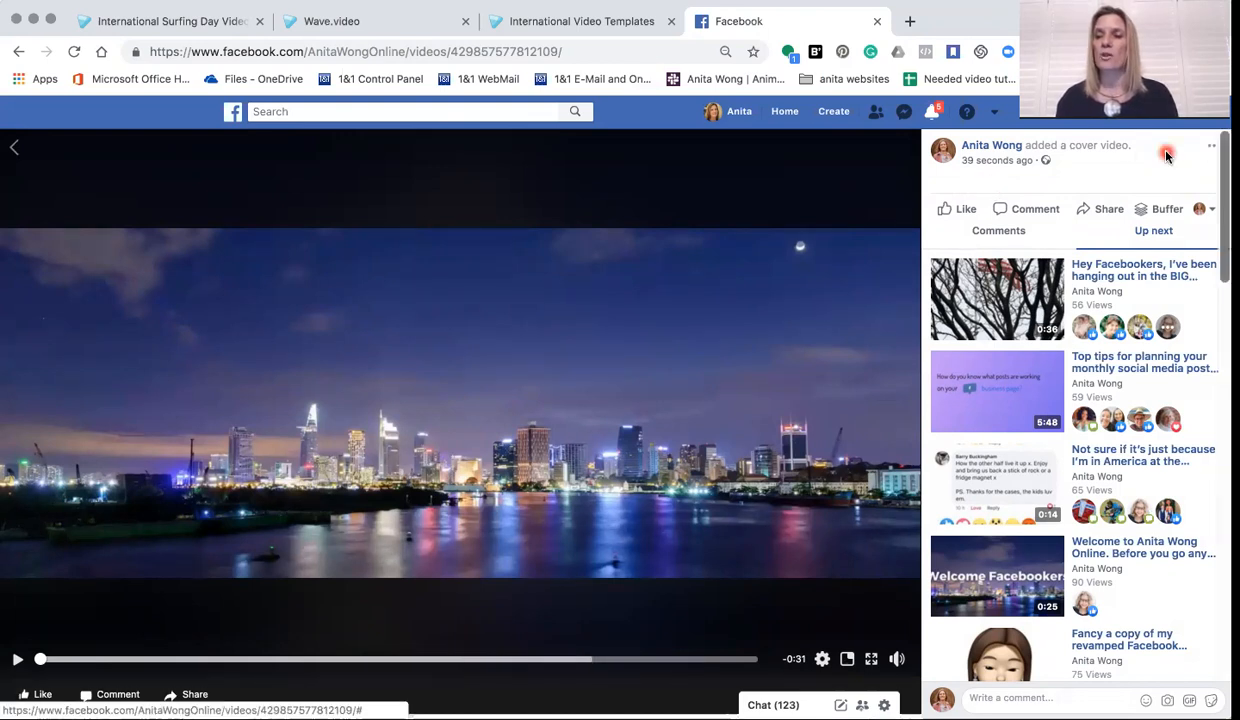
click(1144, 154)
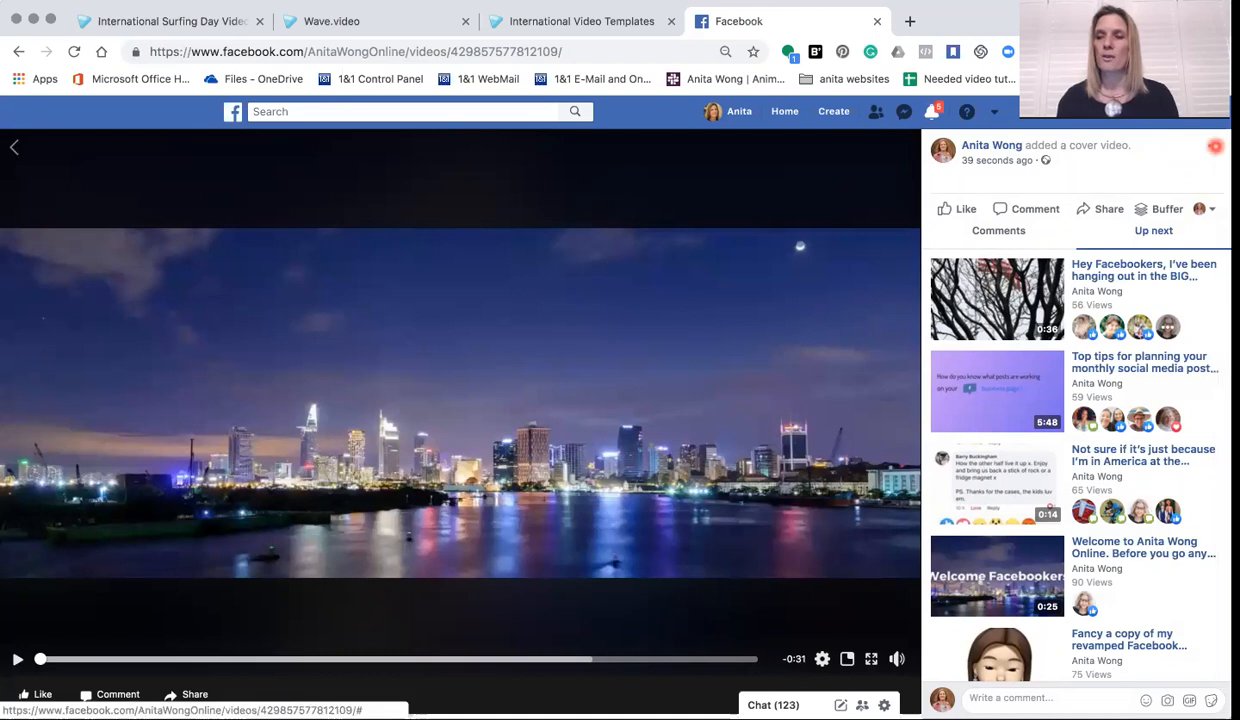
click(1215, 146)
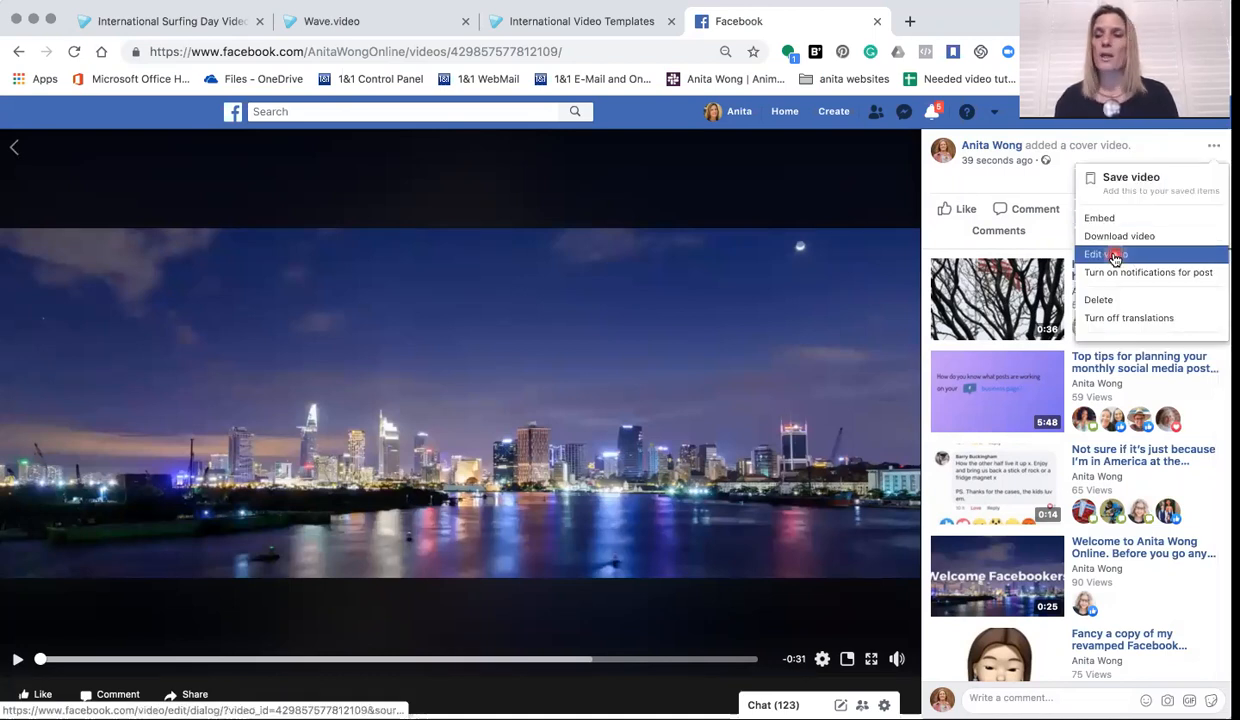
click(1114, 256)
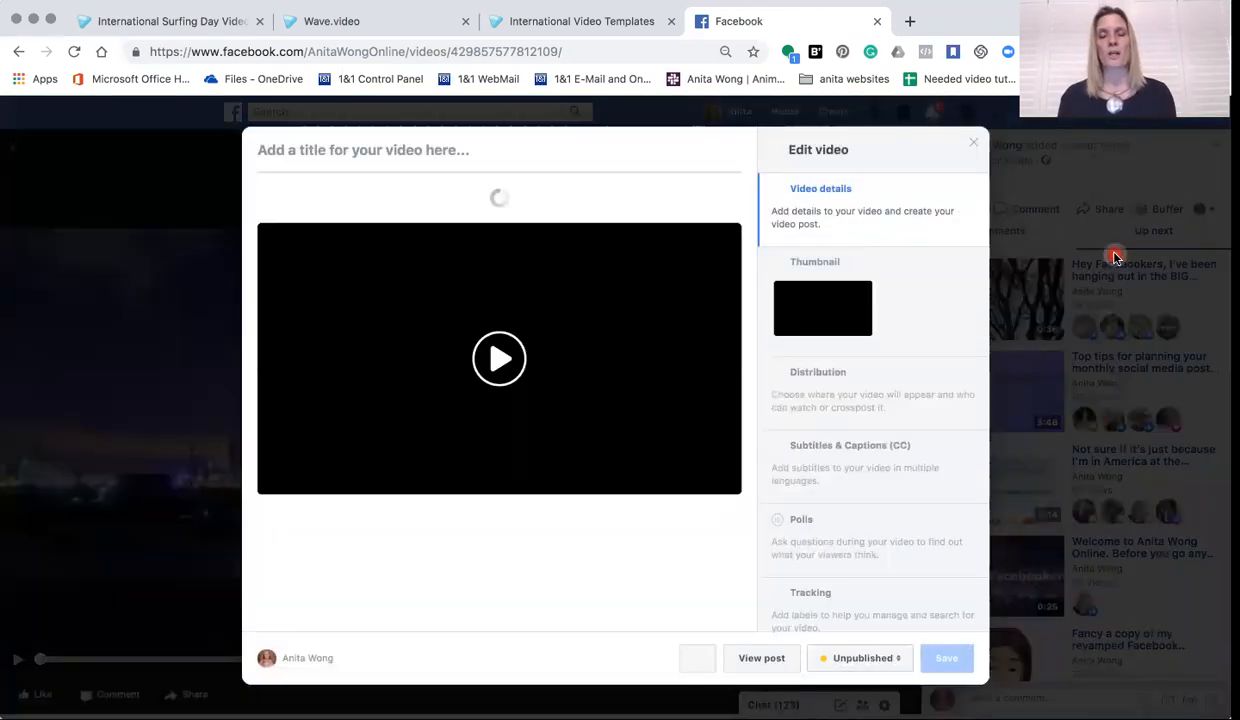
Title the cover video "Welcome to" followed by the page owner's name and "Digital Strategist".
click(390, 155)
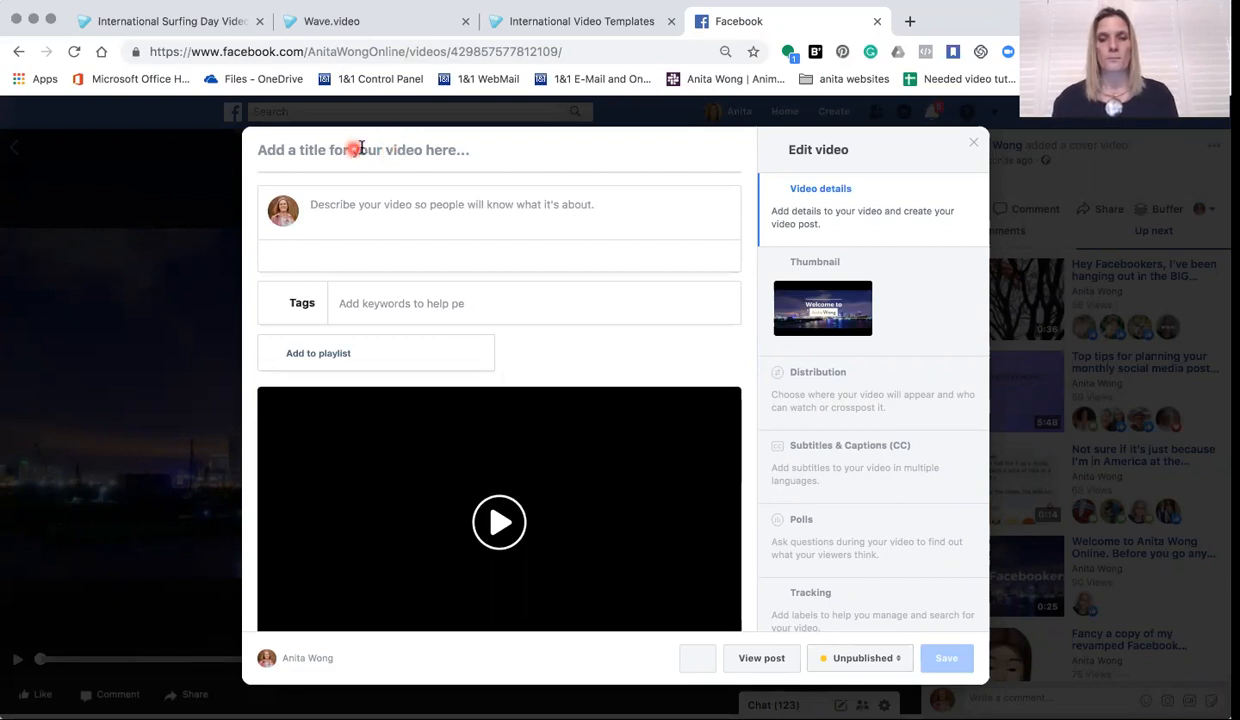
click(361, 148)
text(Welcome to)
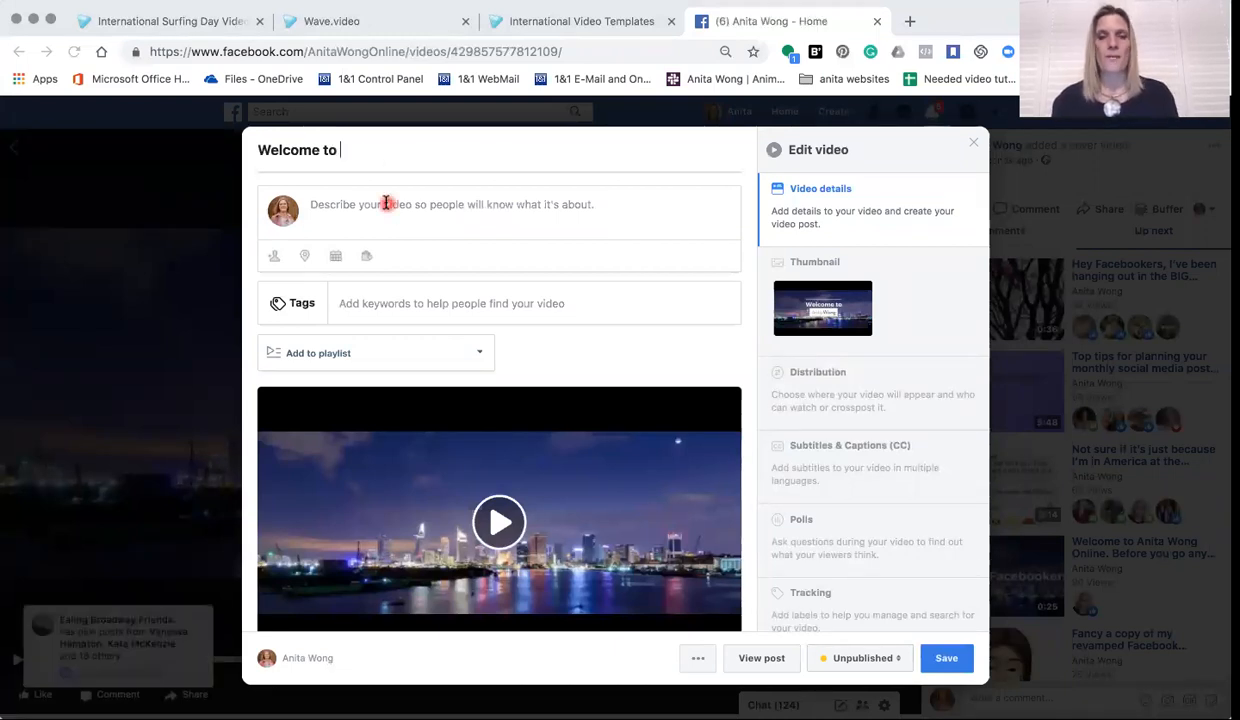
click(385, 204)
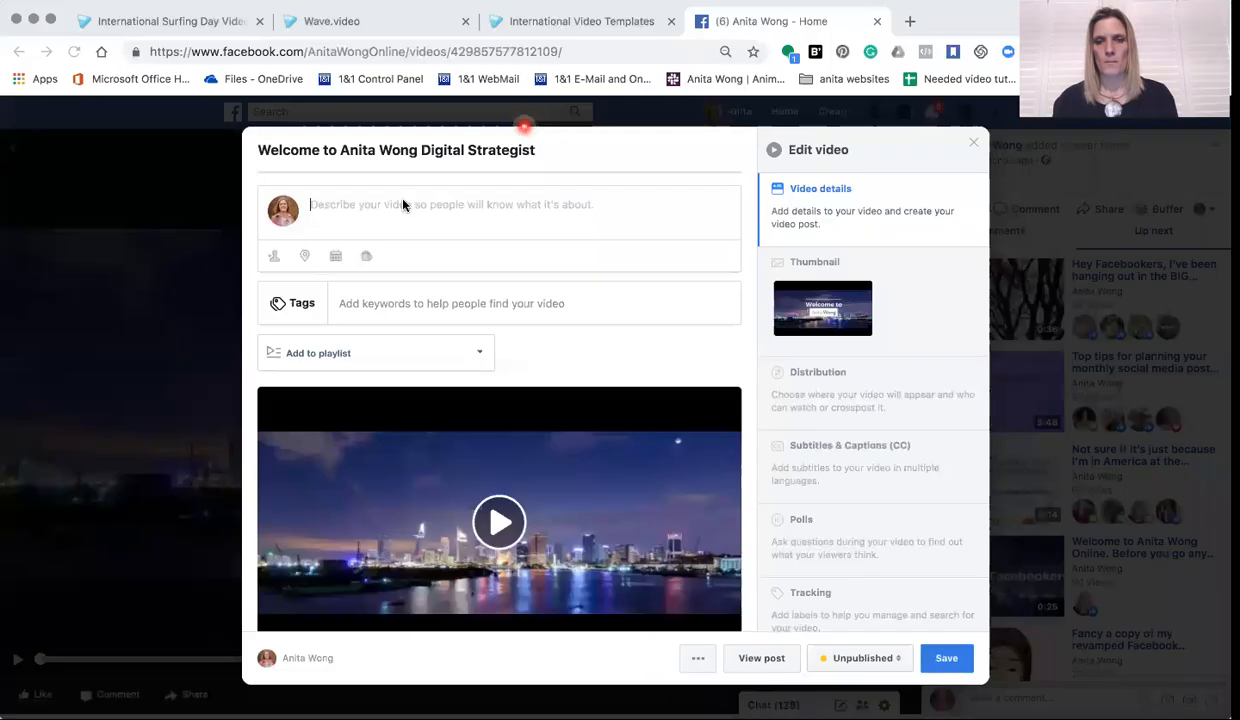
click(403, 208)
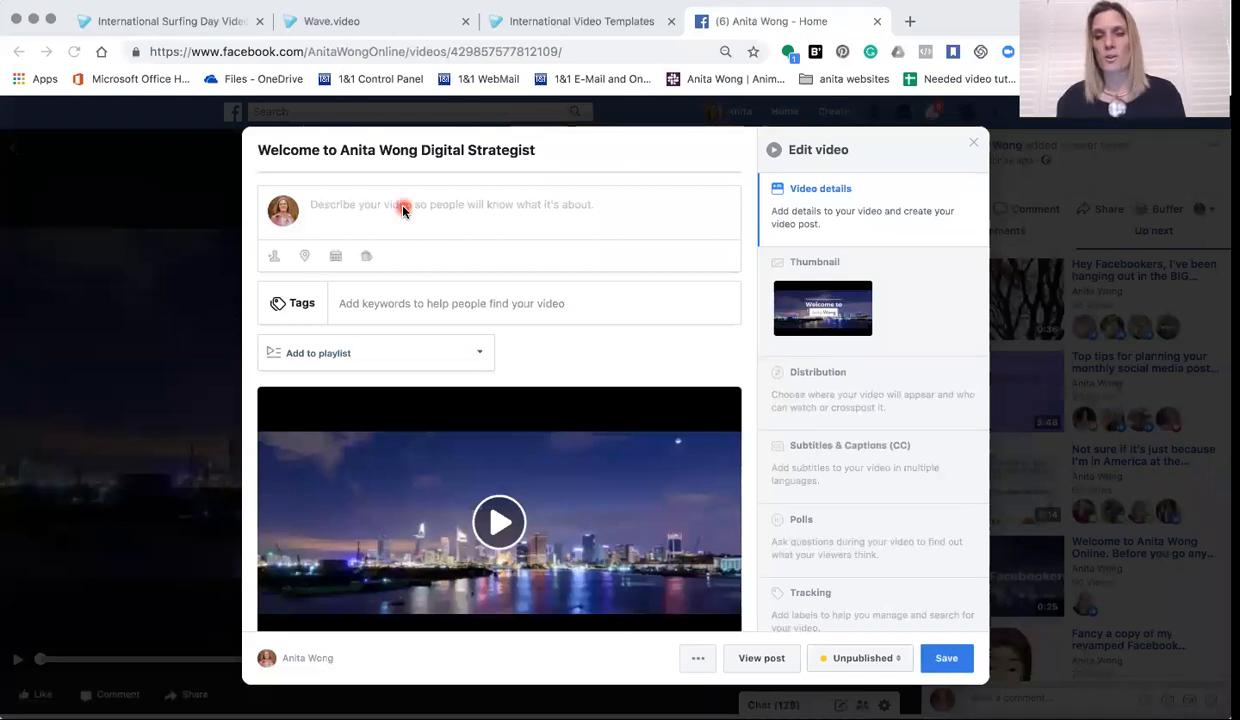
click(403, 206)
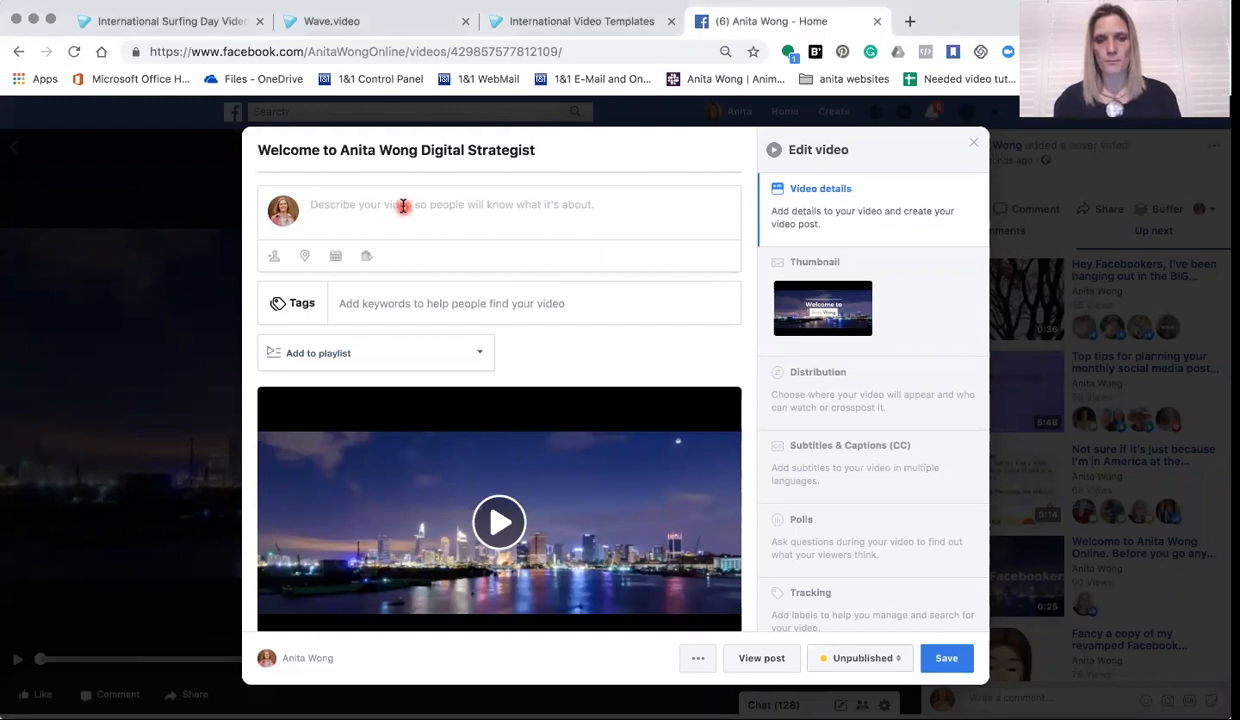
text(Welcome to Anita Wong Online. Before you go any further, as a thank you for being here, please download my Facebook page roadmap and make a start at optimising your own Facebook page http://eepurl.com/c7Yeyn . Your page is just the beginning and by optimising it, you're giving yourself a massive head start against your competitors as many of them won't have optimised their pages. . The next step for you is to work out a rock solid Facebook strategy and I can help you do this. Follow my posts for a while and ask any questions you like. . When you're ready, congratulate yourself and contact me for a free 30 minute consult by clicking through to my messenger)
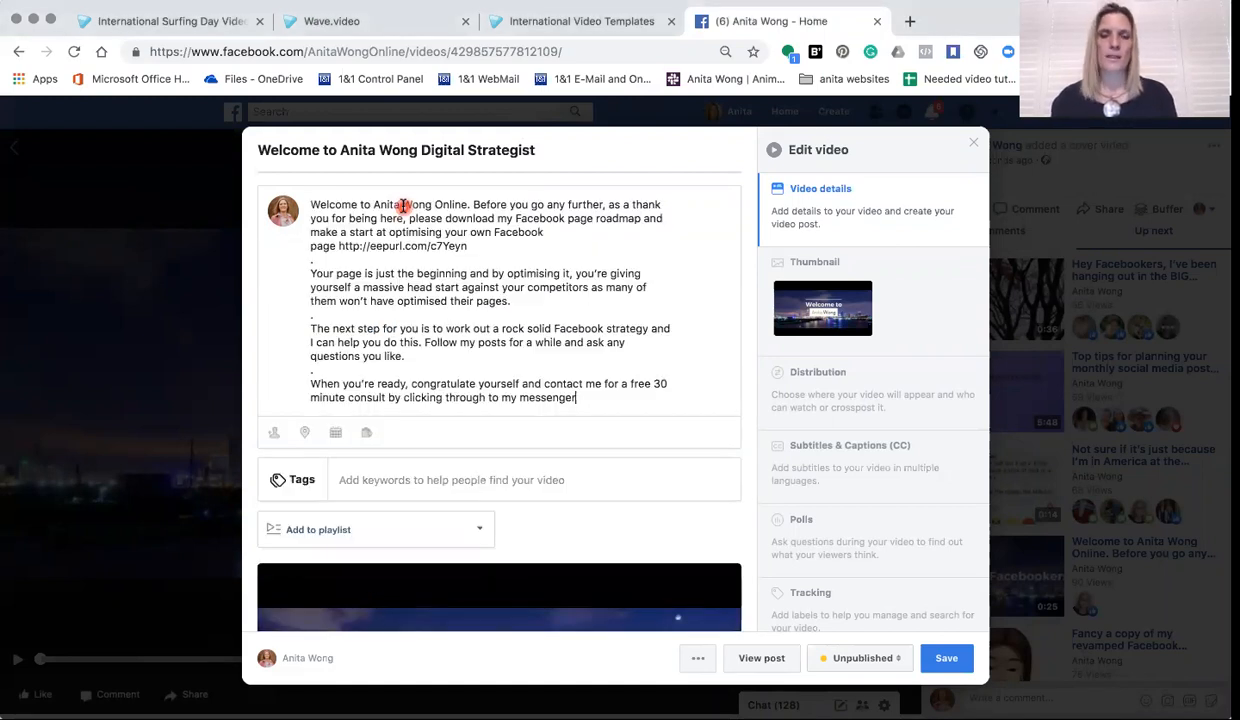
Tag the video with a new "marketing" tag and the suggested "Social Media" tag.
scroll(421, 378, down, 1)
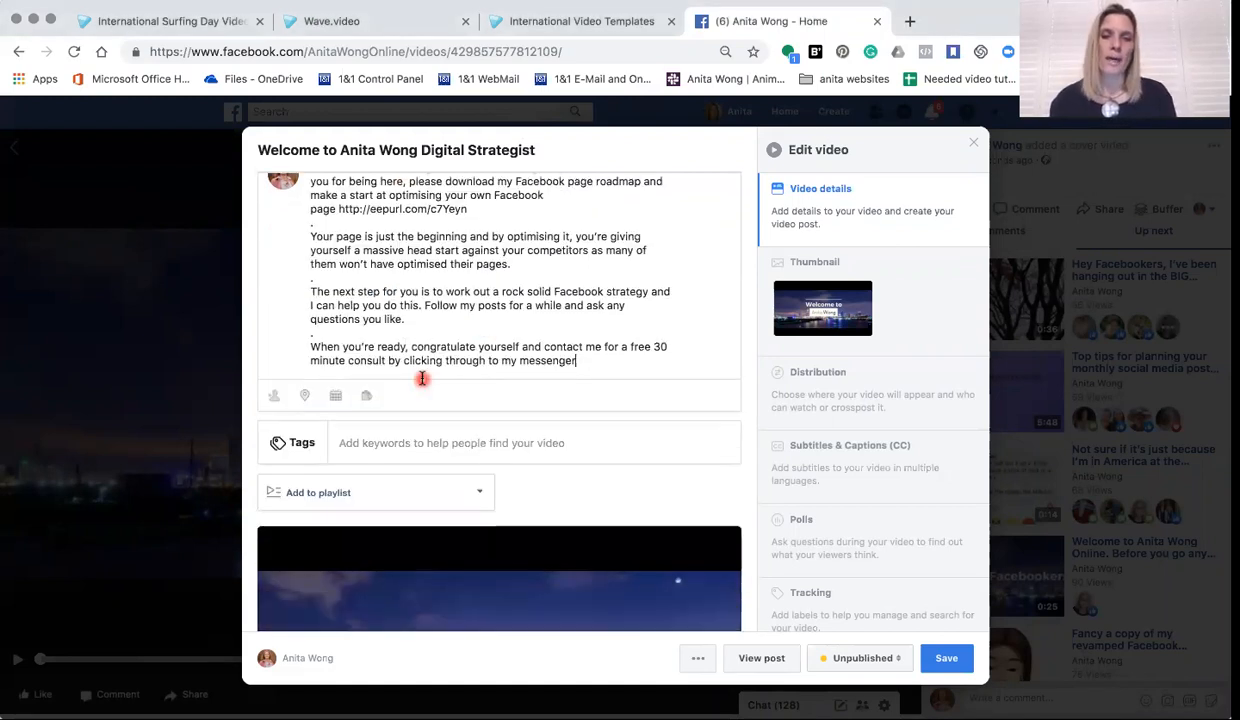
click(395, 441)
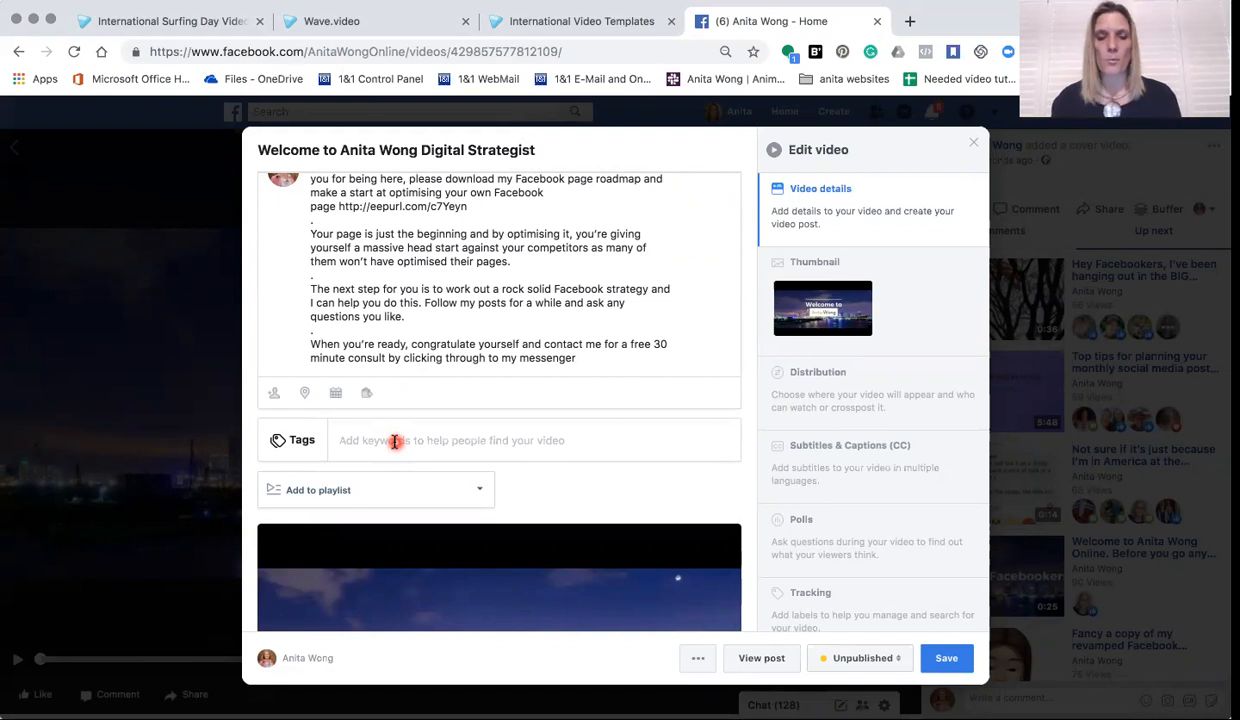
text(marketin)
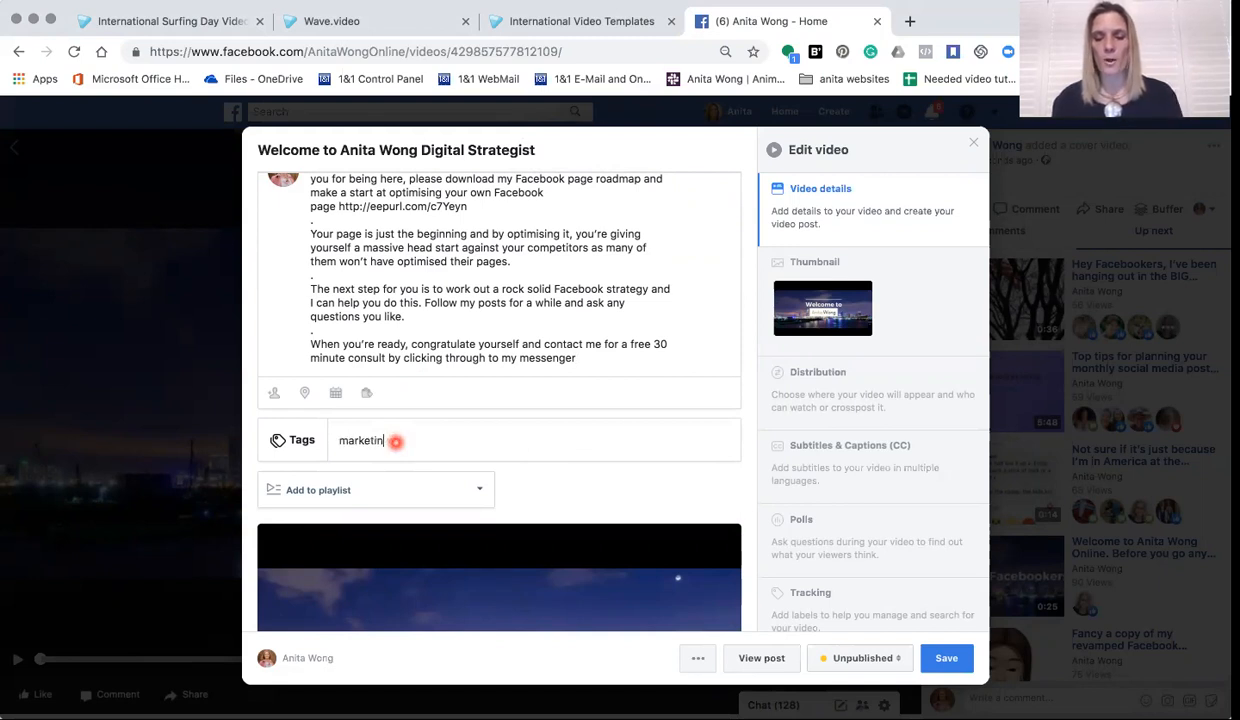
text(g)
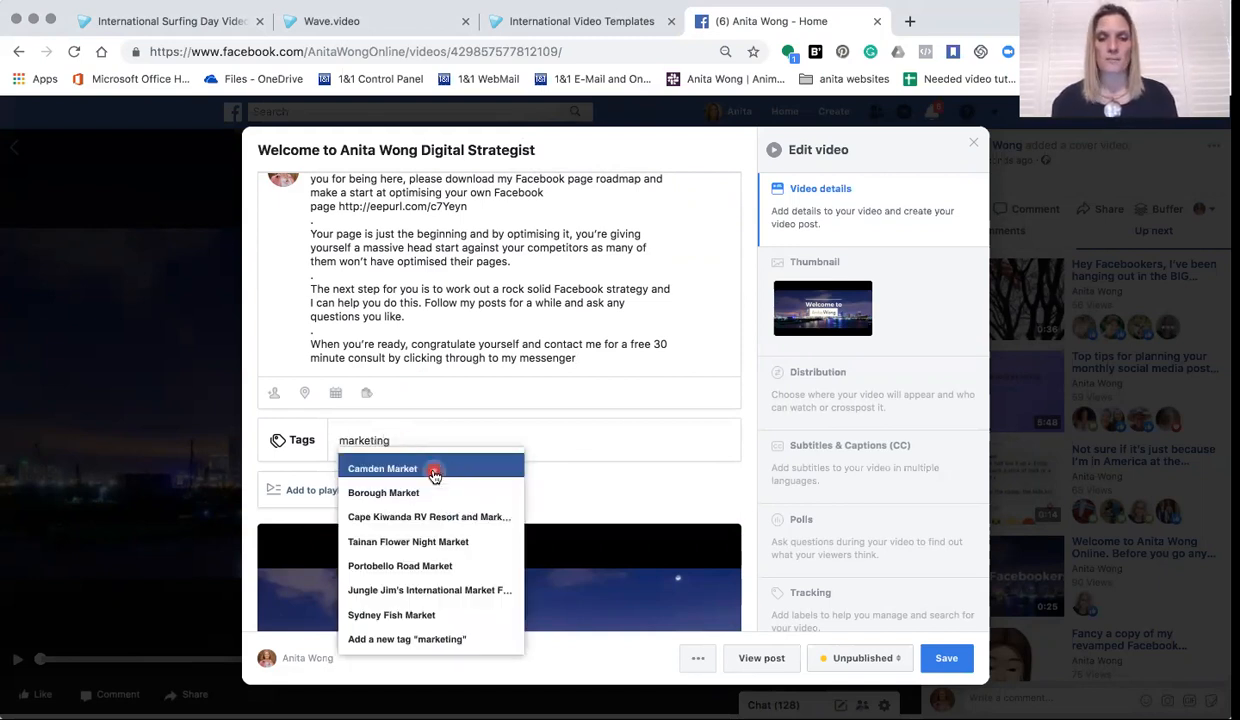
click(424, 638)
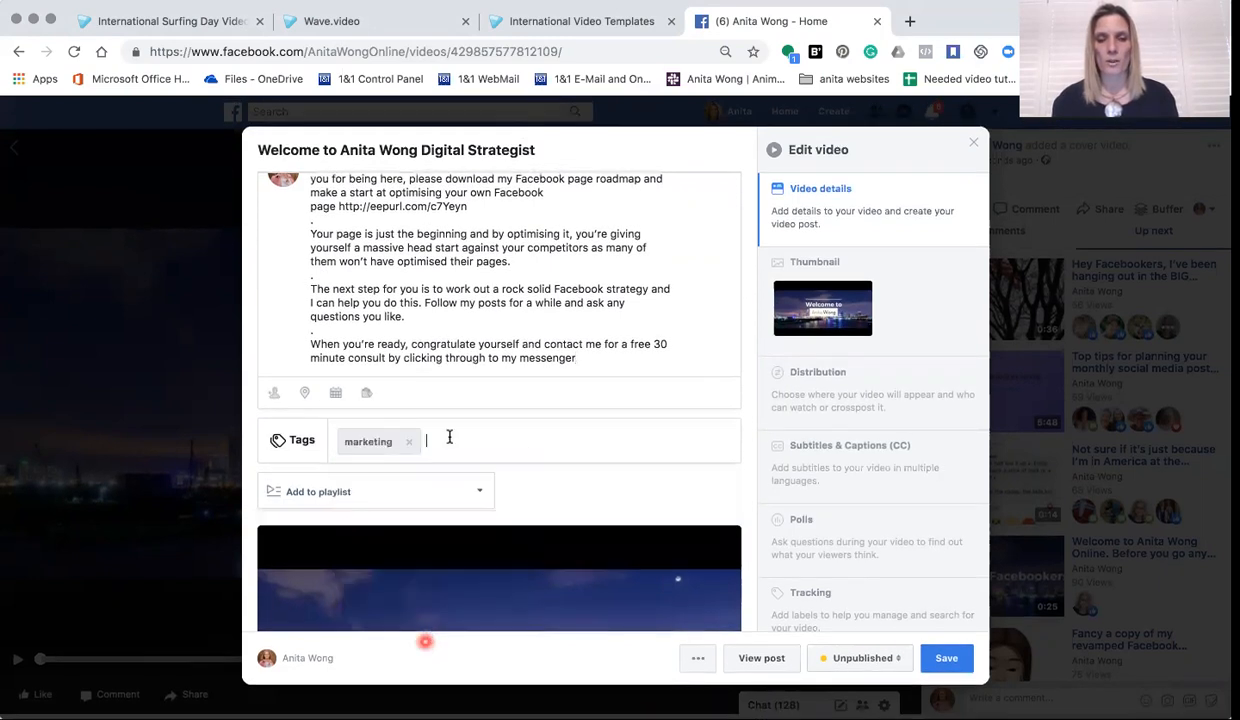
text(soci)
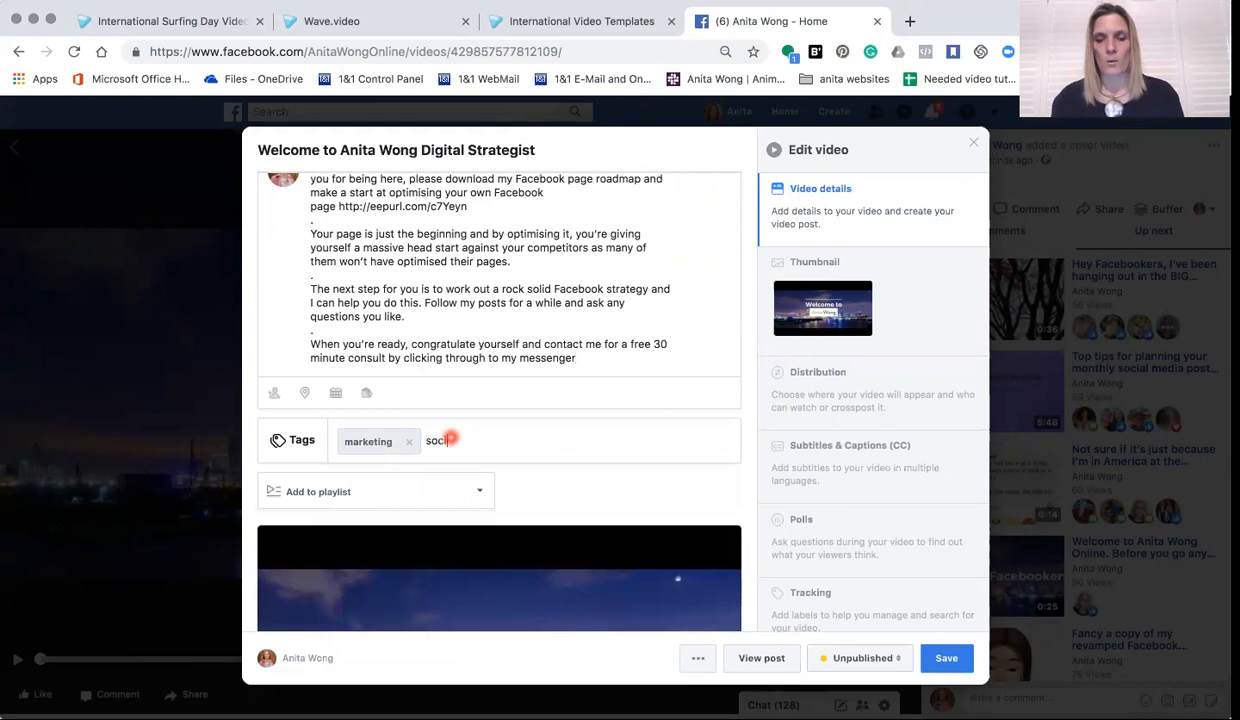
text(al media)
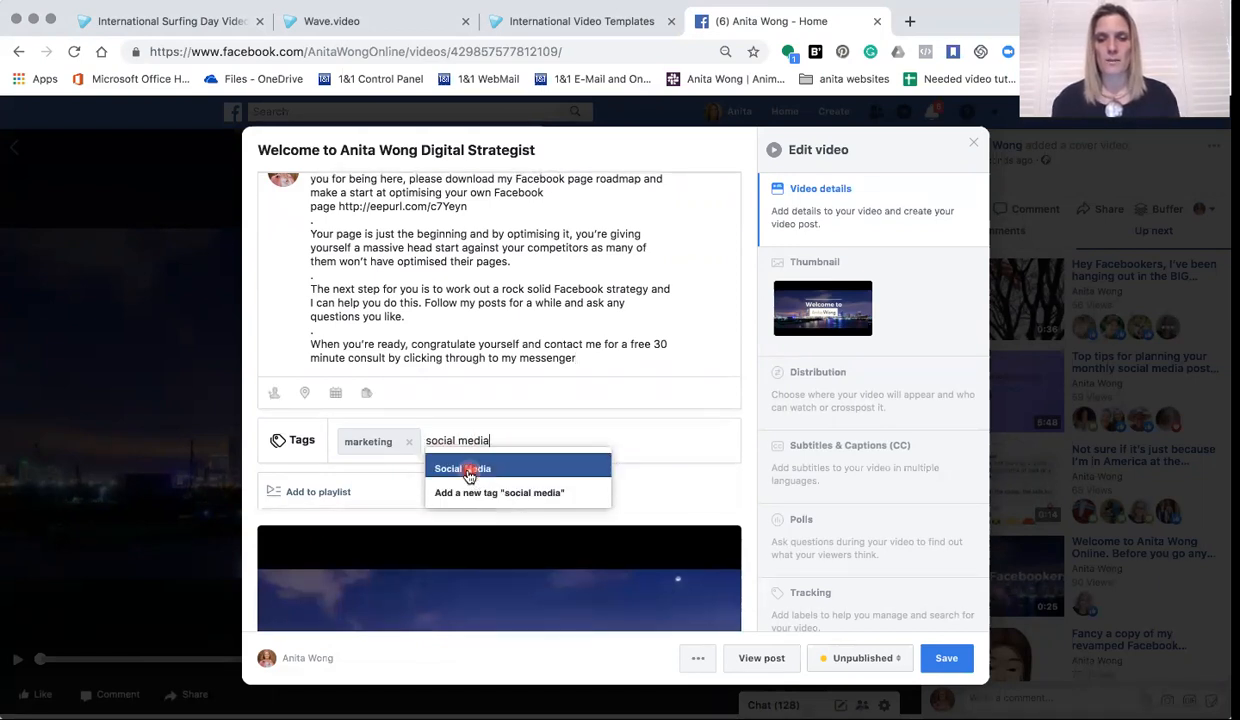
click(466, 471)
click(550, 450)
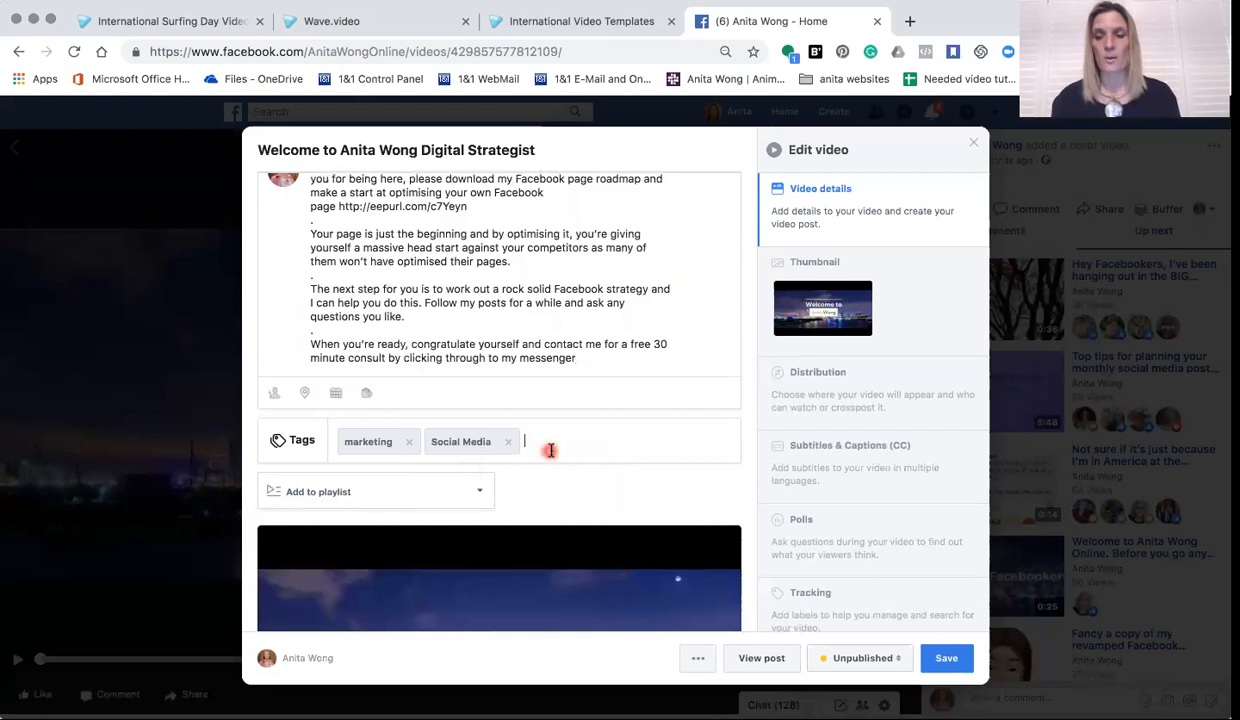
Look over the completed description and tags, and save the video details.
scroll(510, 308, down, 1)
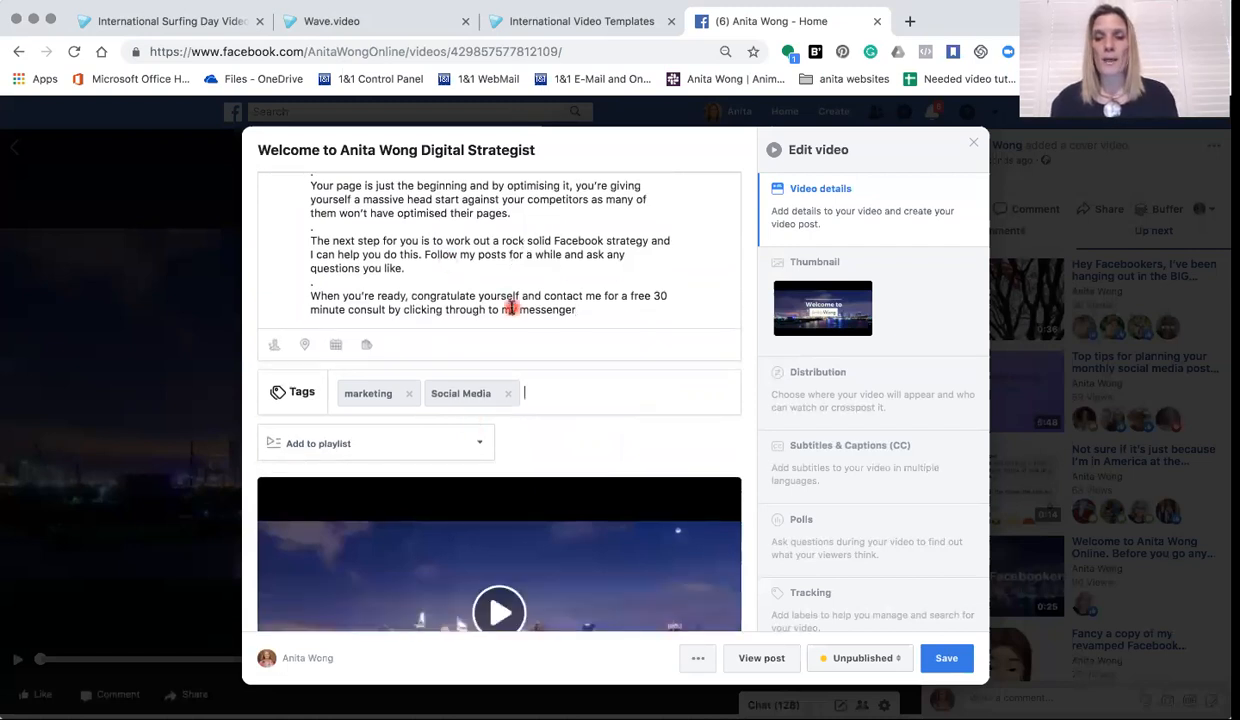
scroll(510, 308, up, 2)
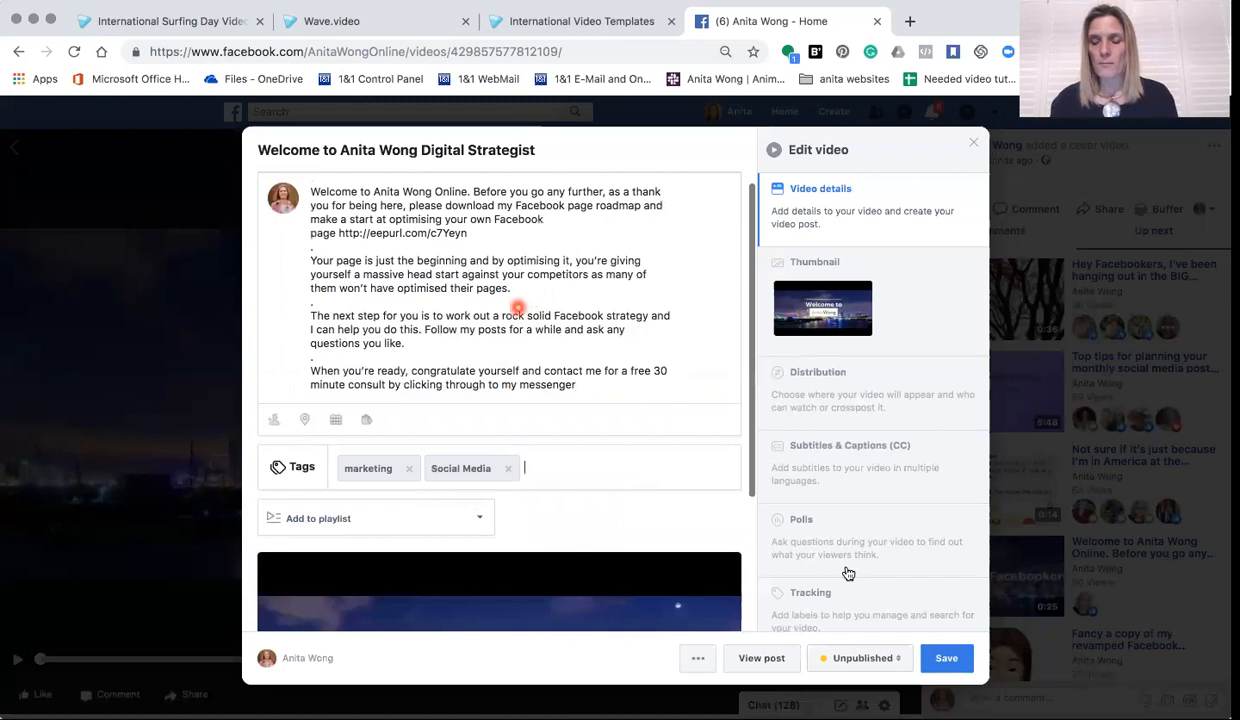
click(940, 660)
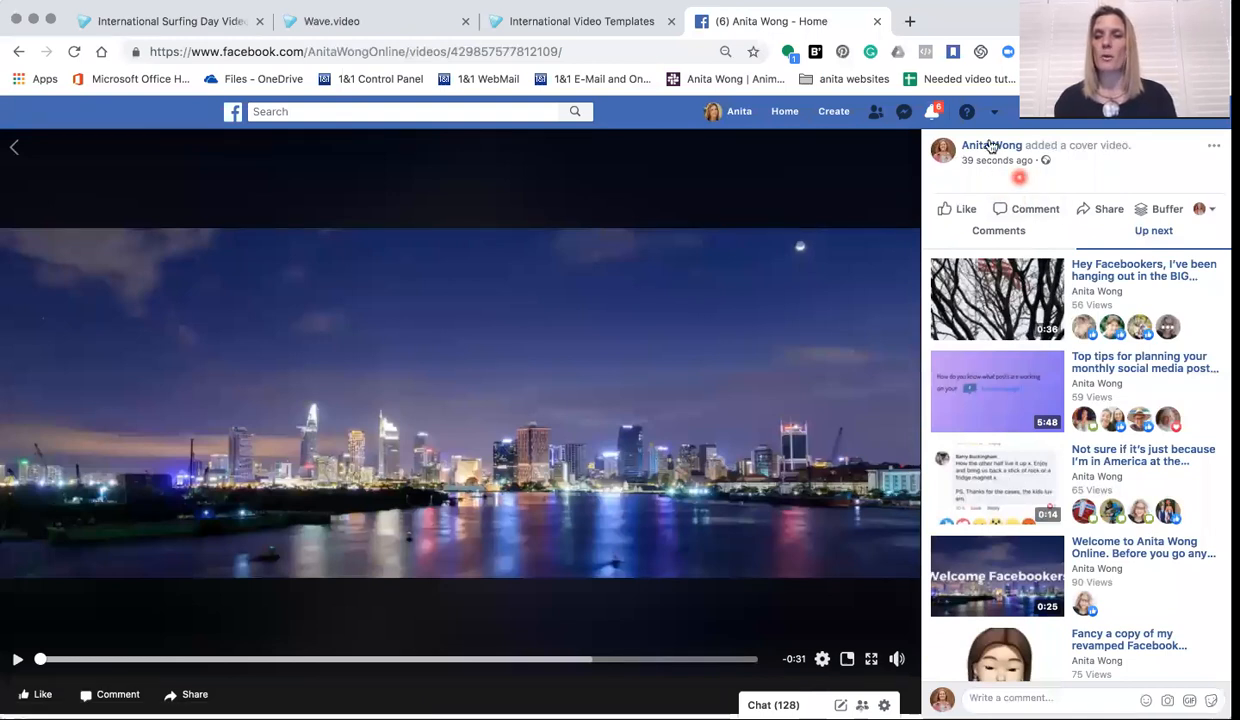
Return to the Facebook page and check how the cover video's post appears among the page's posts.
click(989, 147)
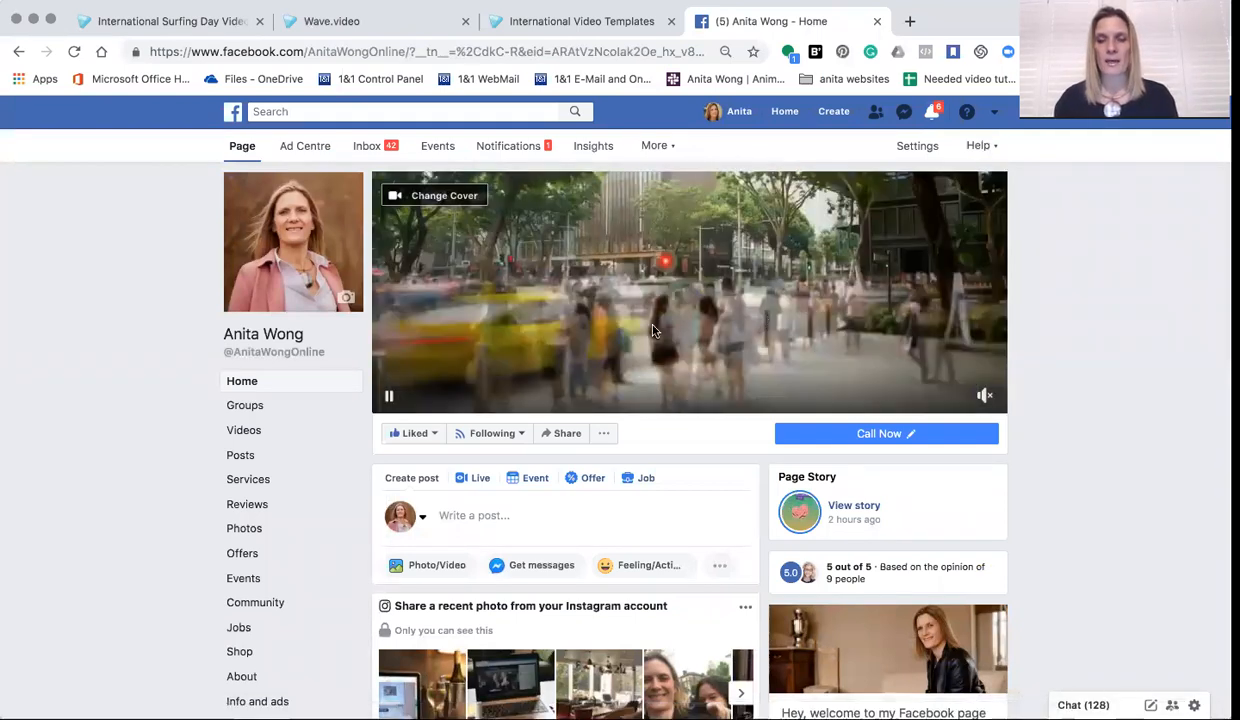
scroll(652, 332, down, 3)
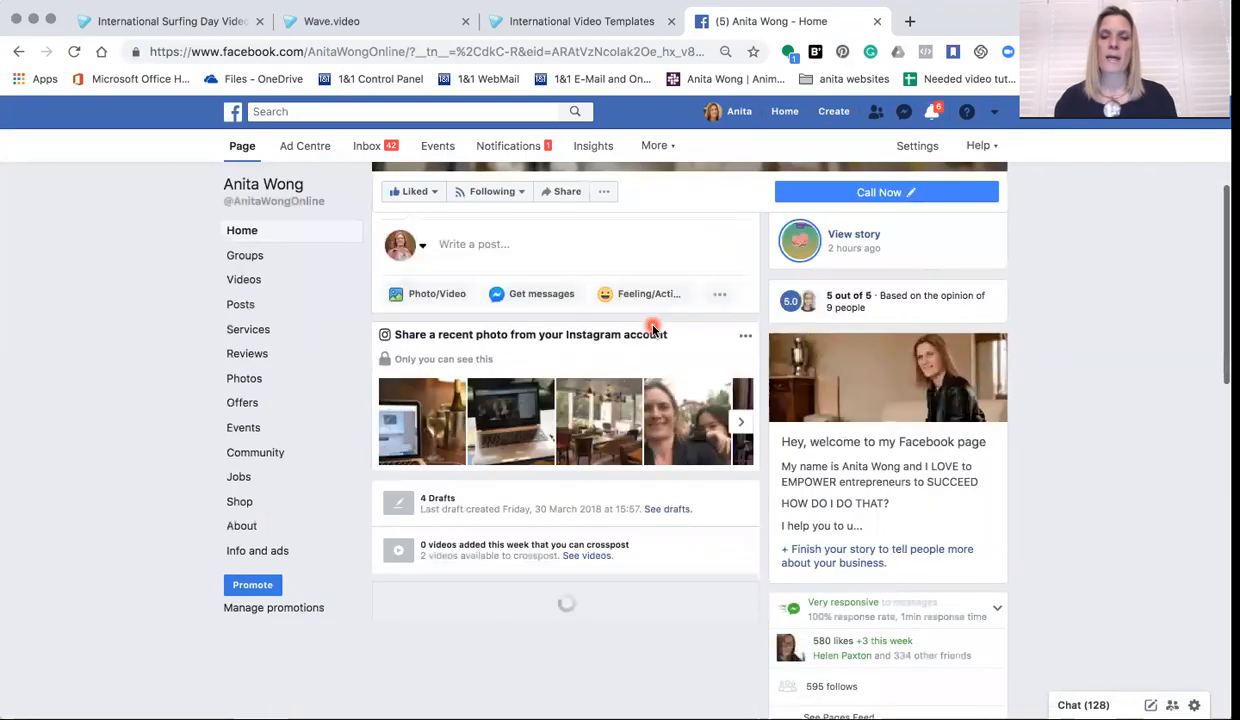
scroll(652, 328, down, 2)
scroll(651, 325, down, 4)
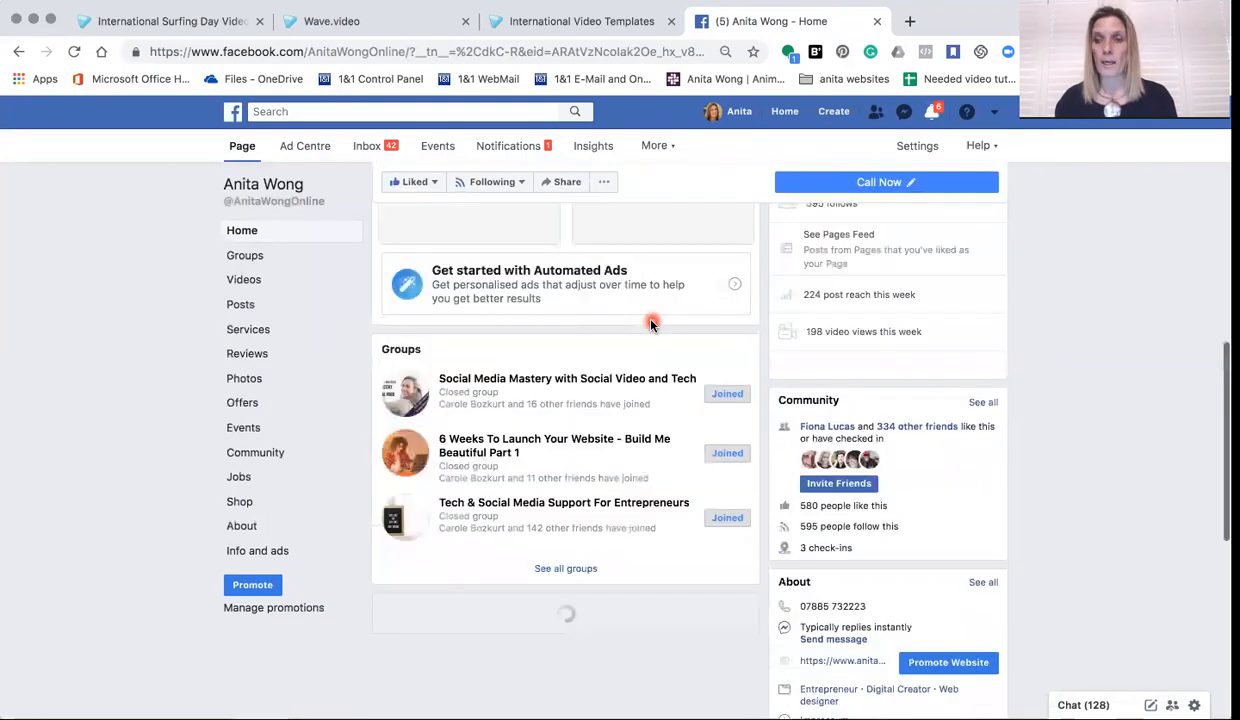
scroll(650, 323, down, 2)
scroll(650, 323, down, 1)
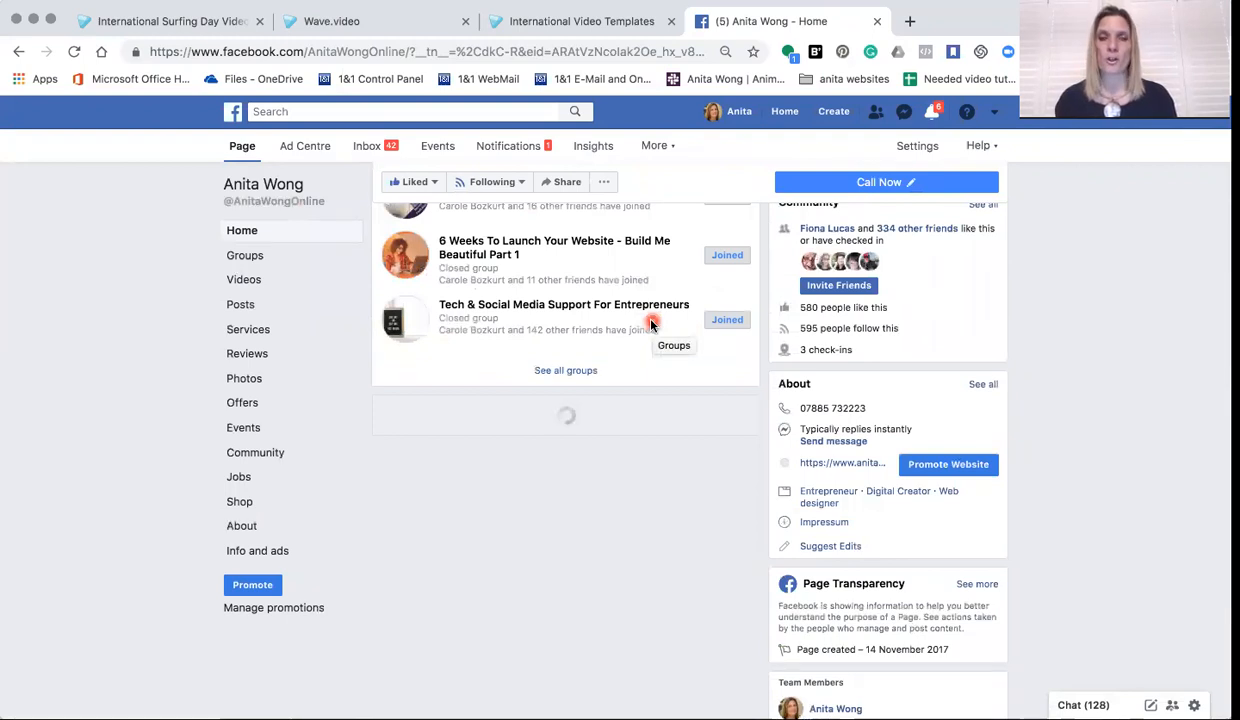
scroll(651, 323, down, 5)
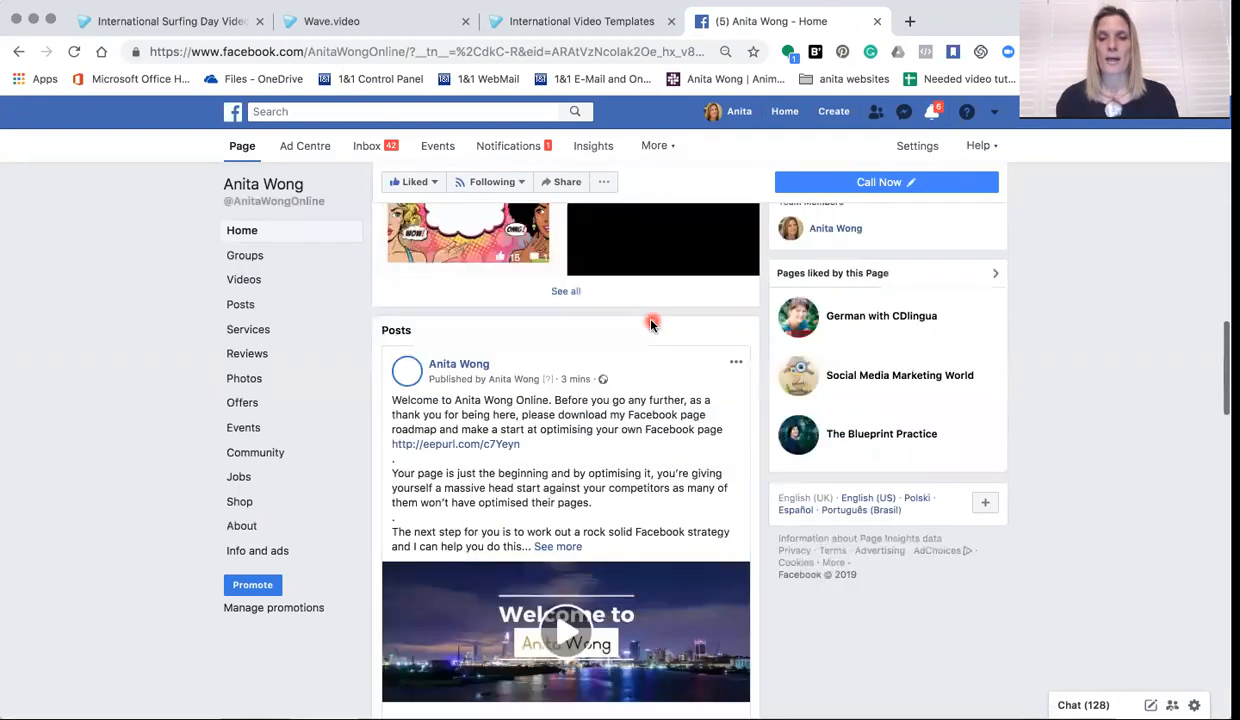
scroll(652, 316, down, 2)
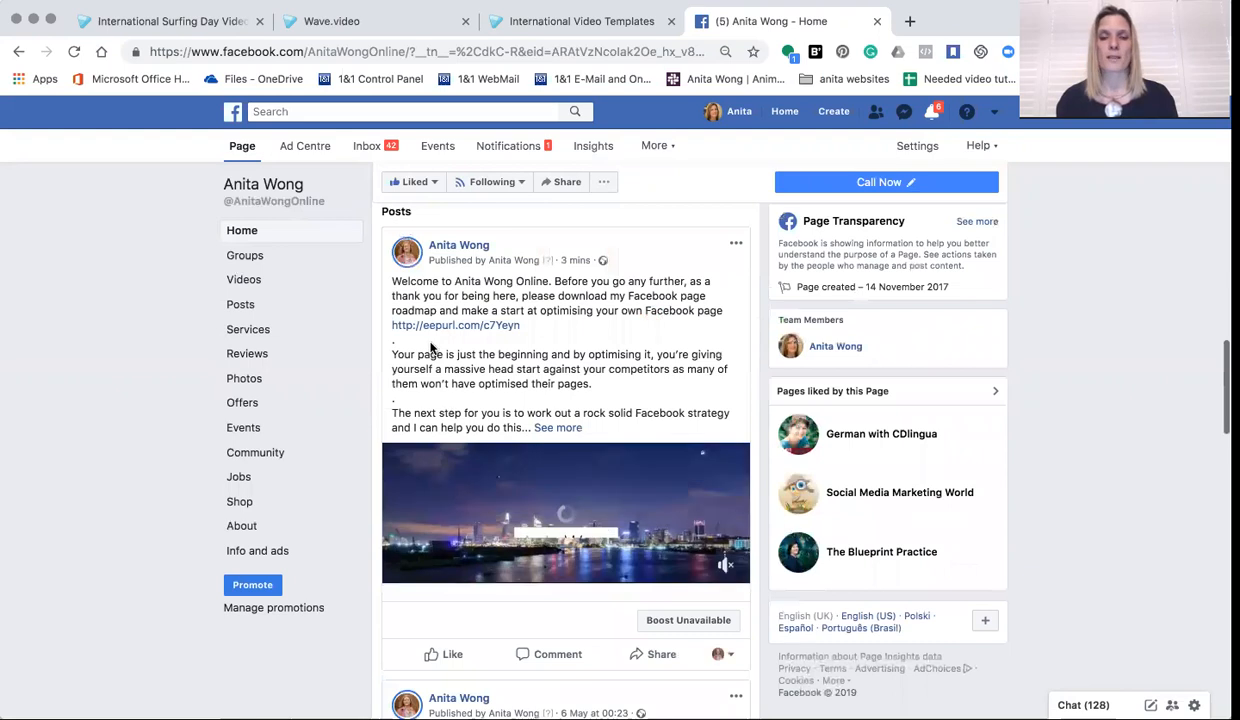